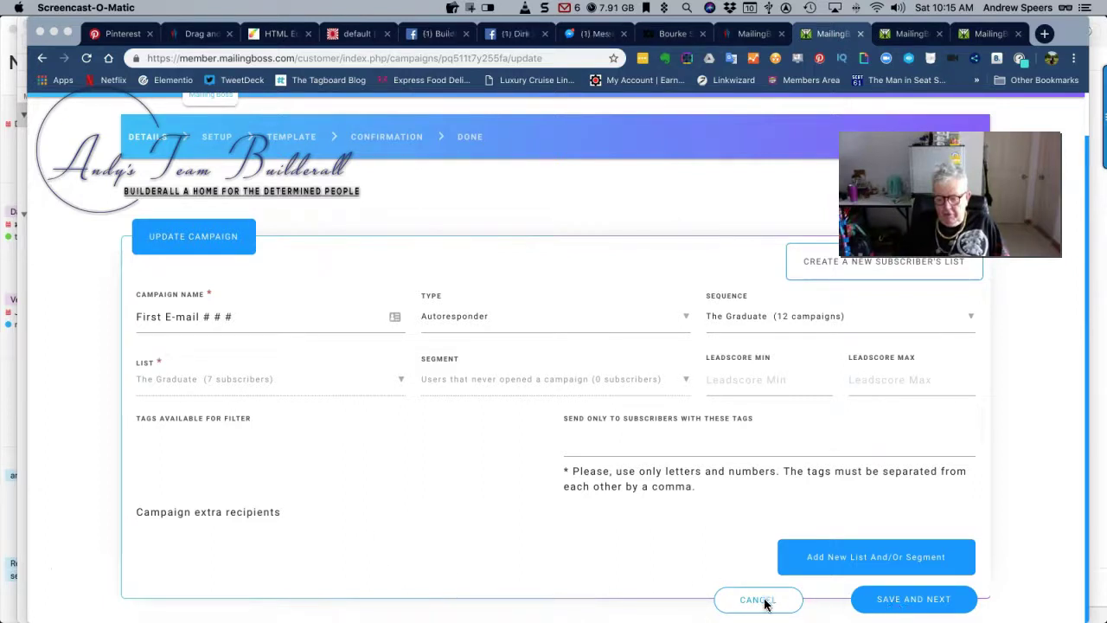
Save the campaign details and advance to the Setup step
{"action": "left_click", "coordinate": [898, 601]}
{"action": "left_click", "coordinate": [900, 604]}
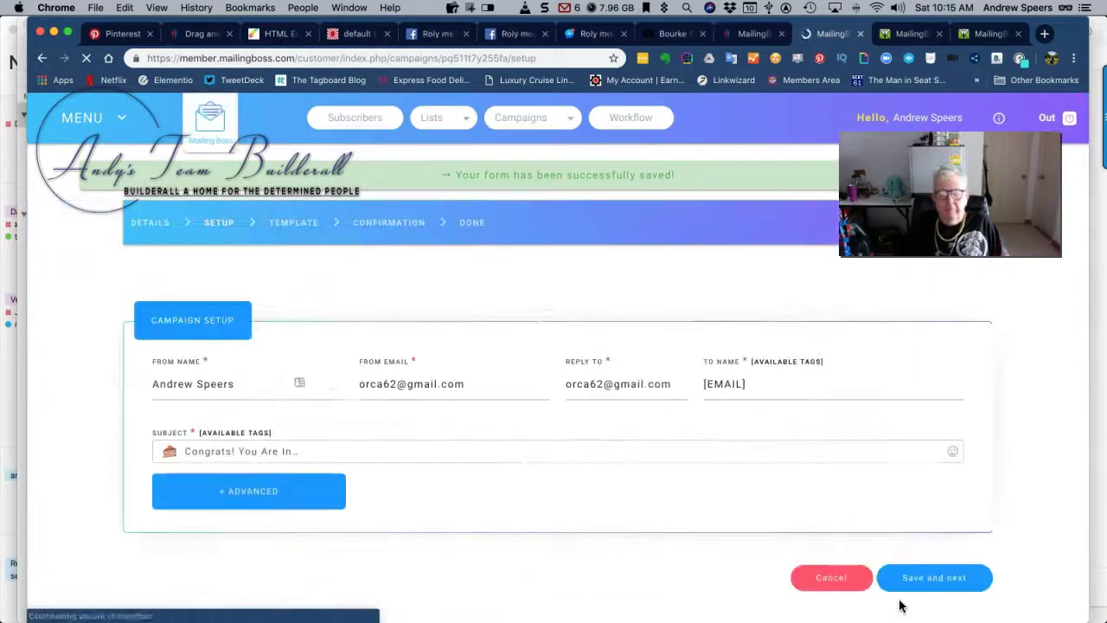
Save the sender setup and scroll through the loaded welcome email template
{"action": "left_click", "coordinate": [936, 578]}
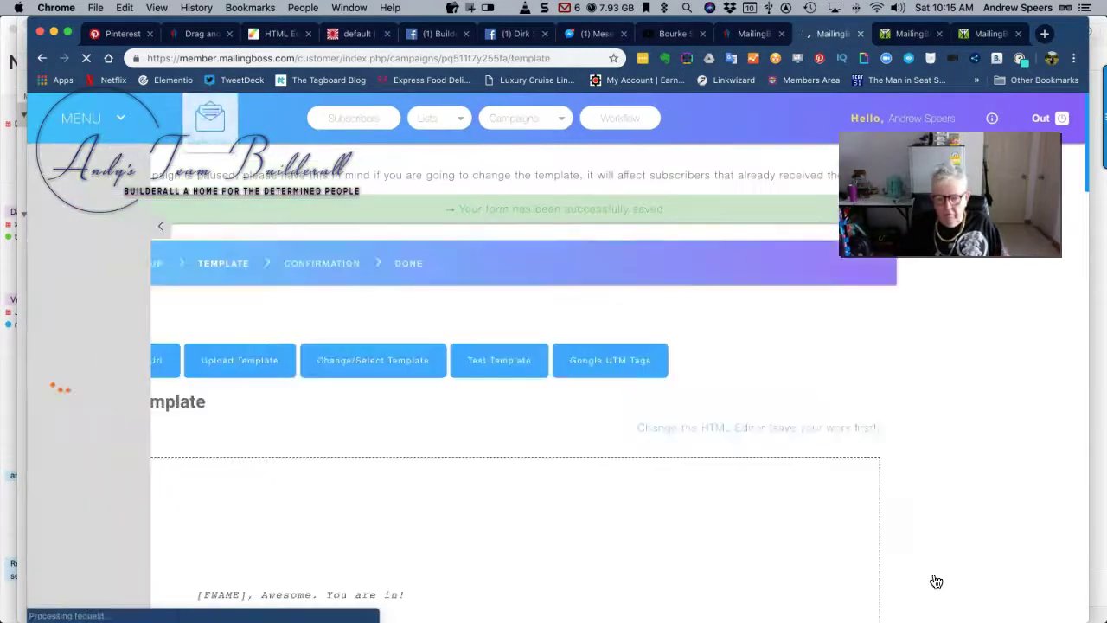
{"action": "scroll", "coordinate": [601, 546], "scroll_direction": "down", "scroll_amount": 2}
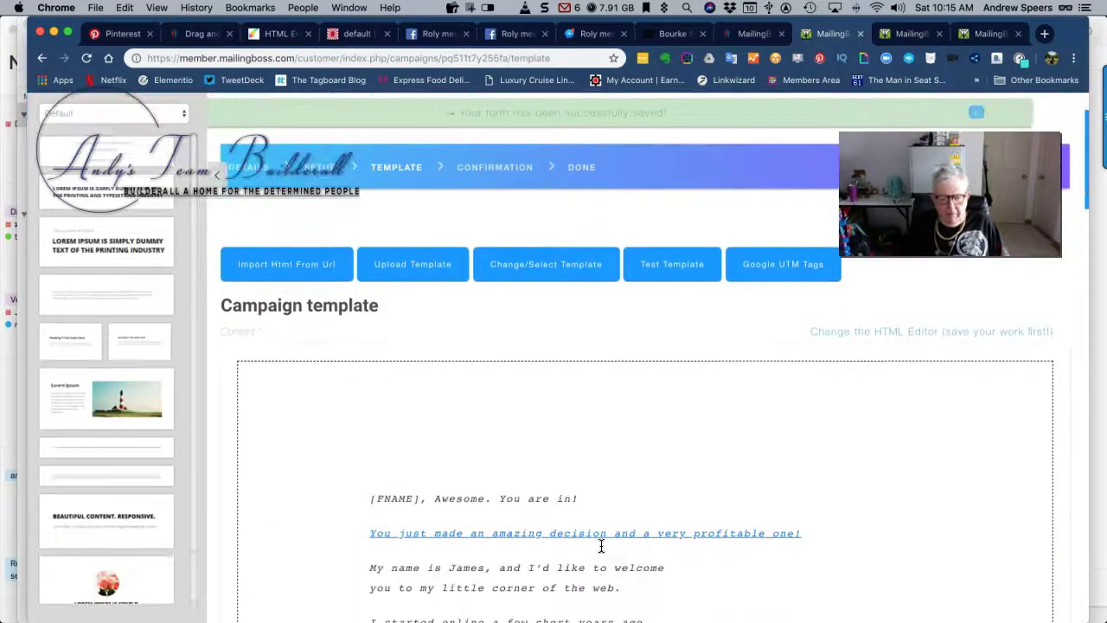
{"action": "scroll", "coordinate": [601, 546], "scroll_direction": "down", "scroll_amount": 2}
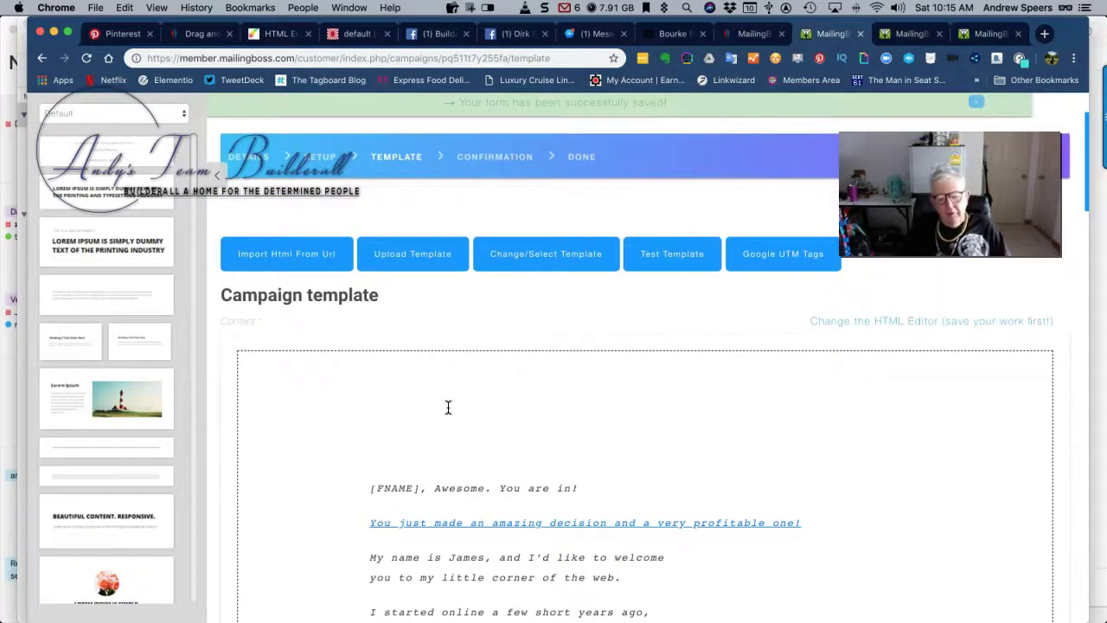
{"action": "scroll", "coordinate": [448, 408], "scroll_direction": "down", "scroll_amount": 1}
{"action": "scroll", "coordinate": [448, 407], "scroll_direction": "down", "scroll_amount": 10}
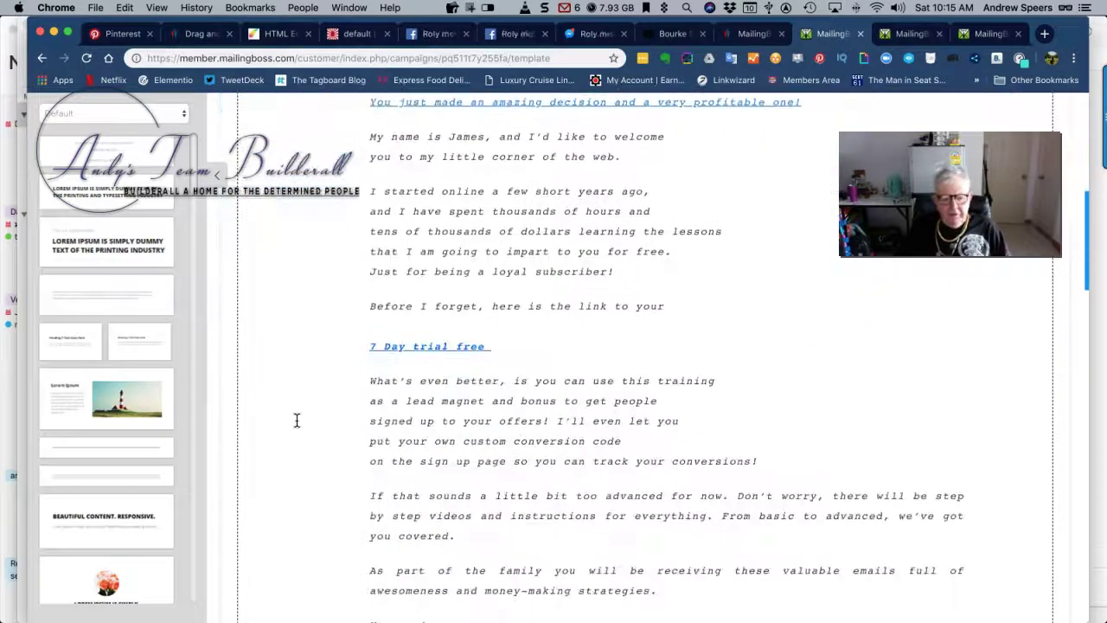
{"action": "scroll", "coordinate": [299, 419], "scroll_direction": "down", "scroll_amount": 10}
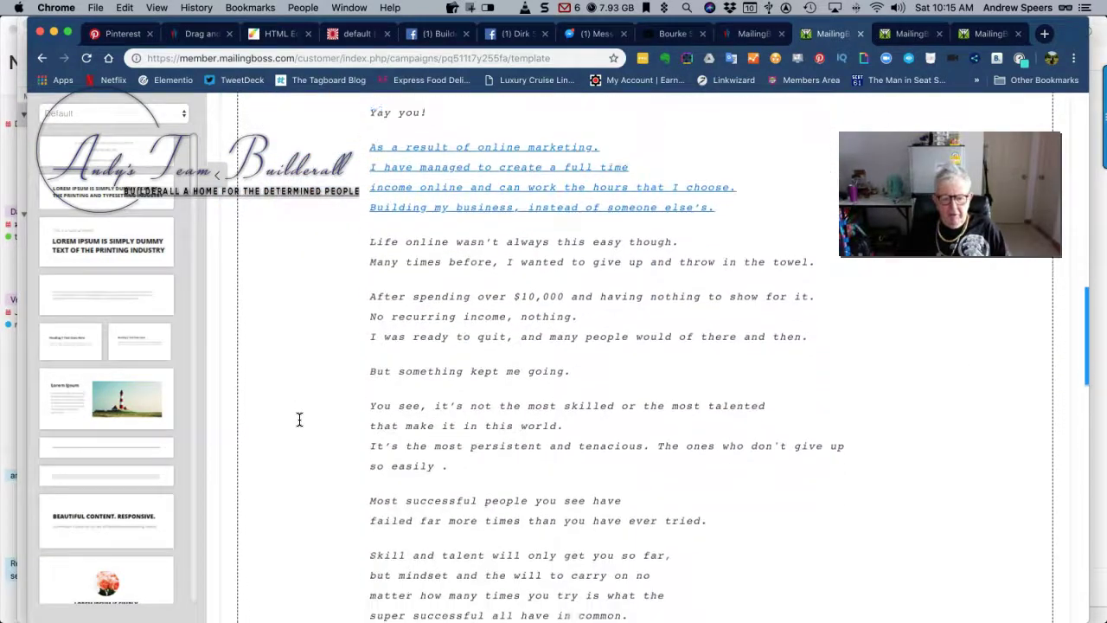
{"action": "scroll", "coordinate": [299, 418], "scroll_direction": "down", "scroll_amount": 8}
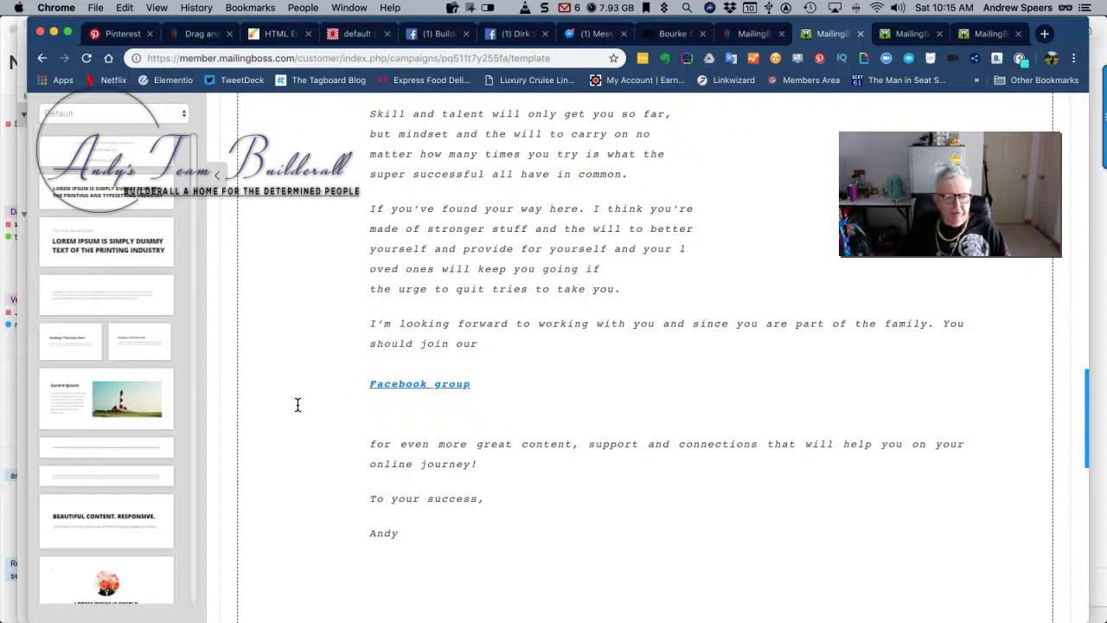
Collapse the left content-blocks panel and return to the top of the email
{"action": "left_click", "coordinate": [217, 174]}
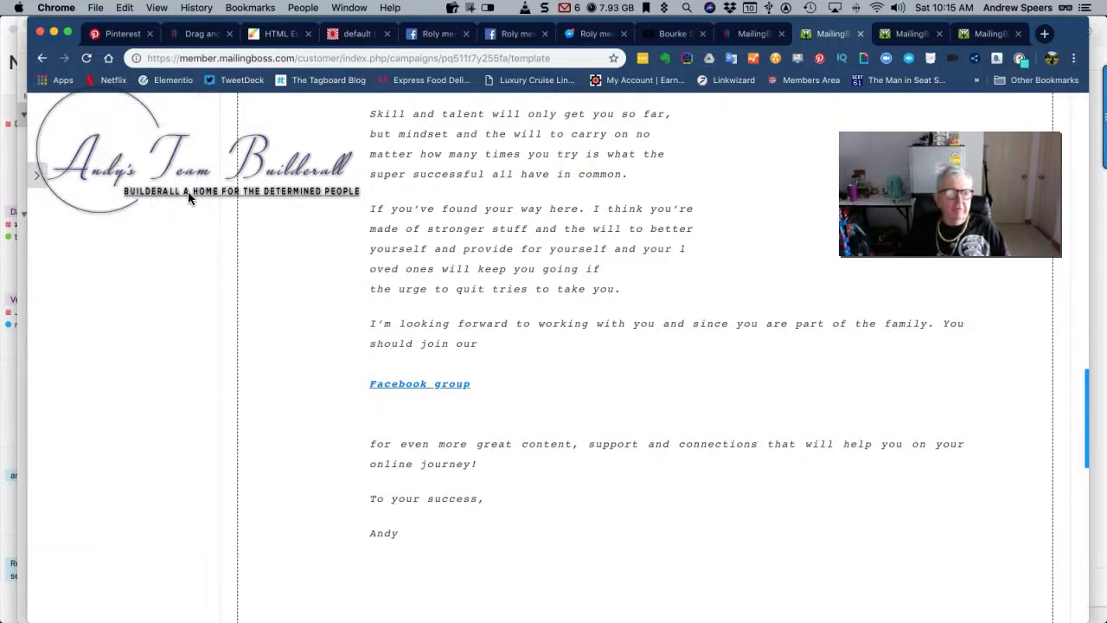
{"action": "scroll", "coordinate": [188, 197], "scroll_direction": "up", "scroll_amount": 6}
{"action": "scroll", "coordinate": [188, 197], "scroll_direction": "up", "scroll_amount": 12}
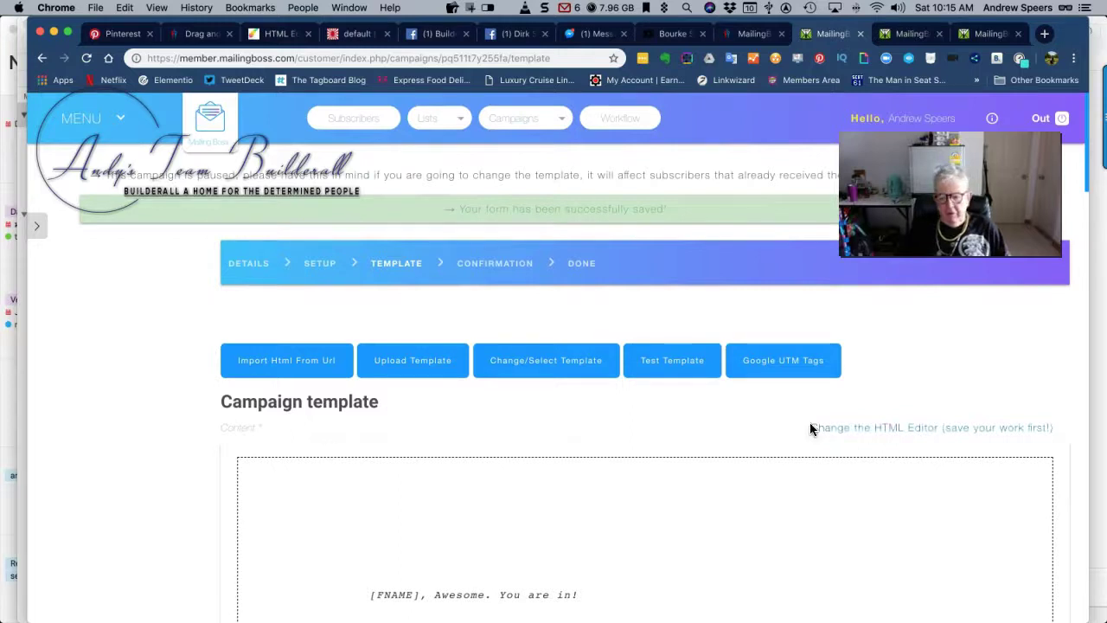
Switch the template to the other HTML editor and review the full welcome email
{"action": "left_click", "coordinate": [915, 429]}
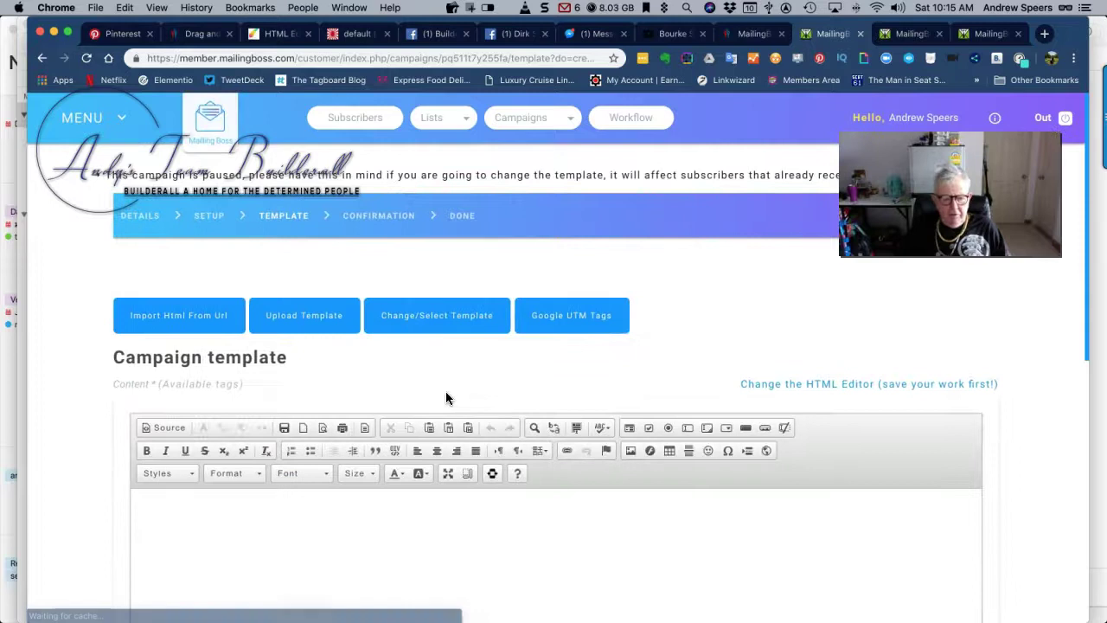
{"action": "scroll", "coordinate": [449, 388], "scroll_direction": "down", "scroll_amount": 5}
{"action": "scroll", "coordinate": [448, 391], "scroll_direction": "down", "scroll_amount": 4}
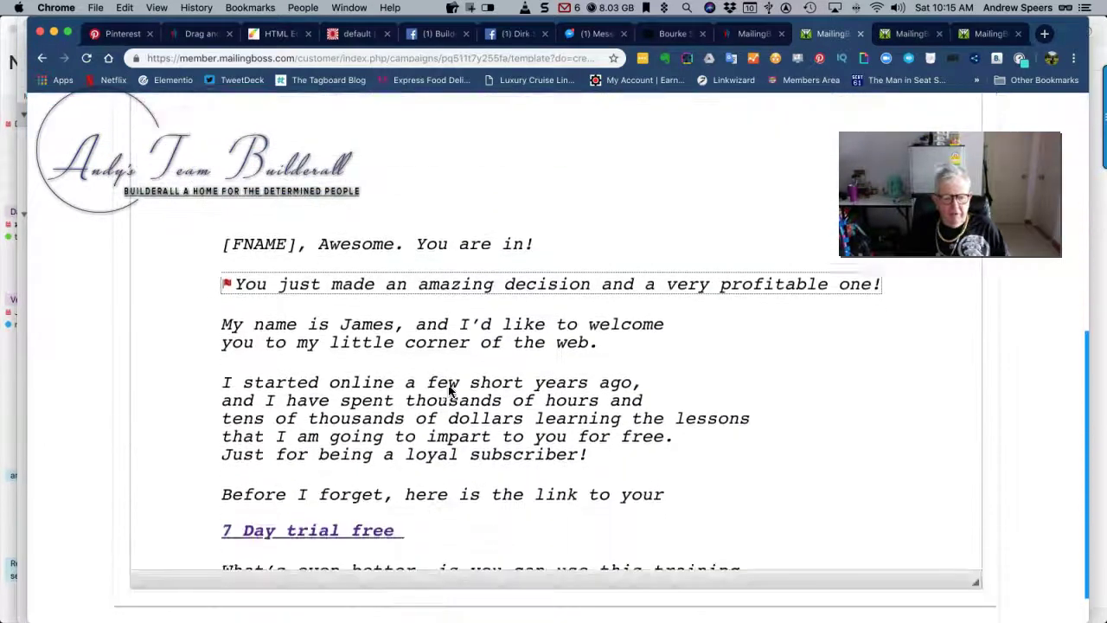
{"action": "scroll", "coordinate": [448, 389], "scroll_direction": "down", "scroll_amount": 10}
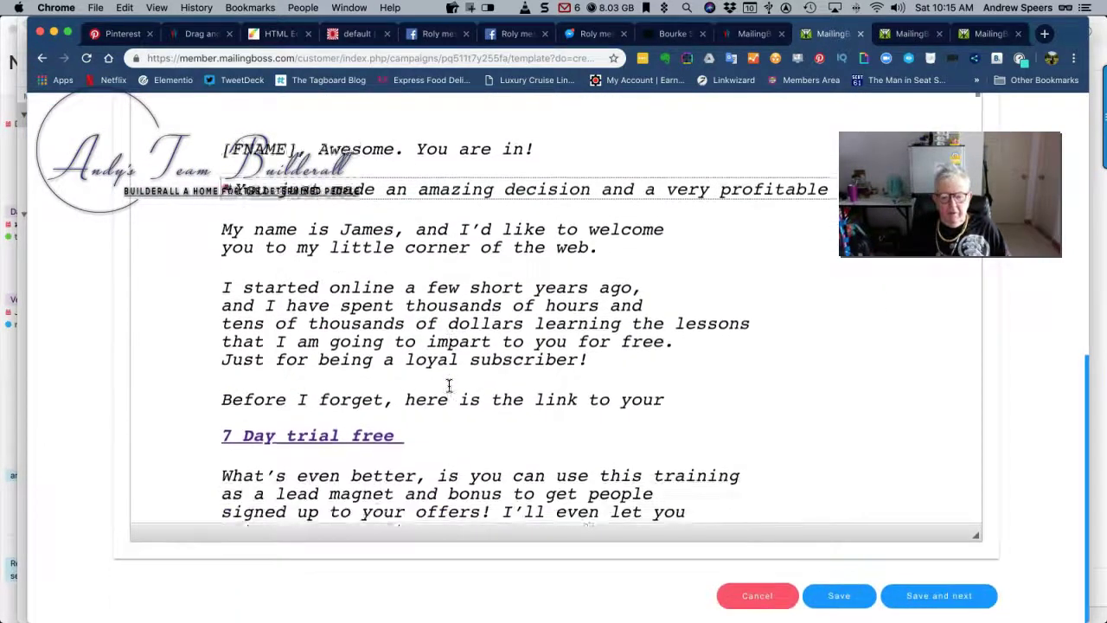
{"action": "scroll", "coordinate": [448, 386], "scroll_direction": "down", "scroll_amount": 8}
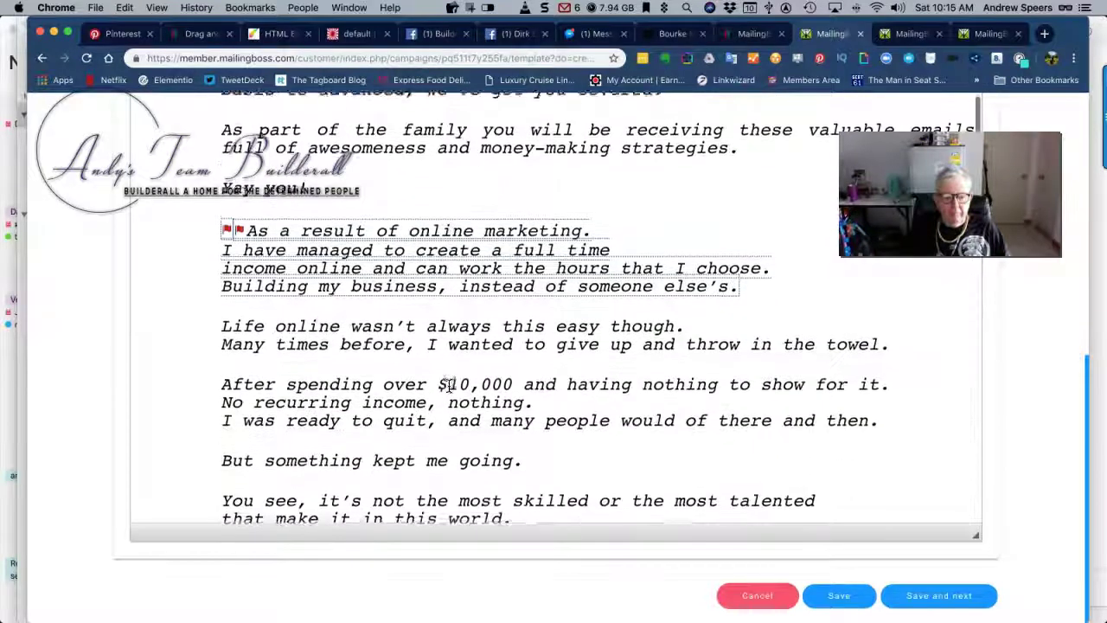
{"action": "scroll", "coordinate": [449, 386], "scroll_direction": "down", "scroll_amount": 15}
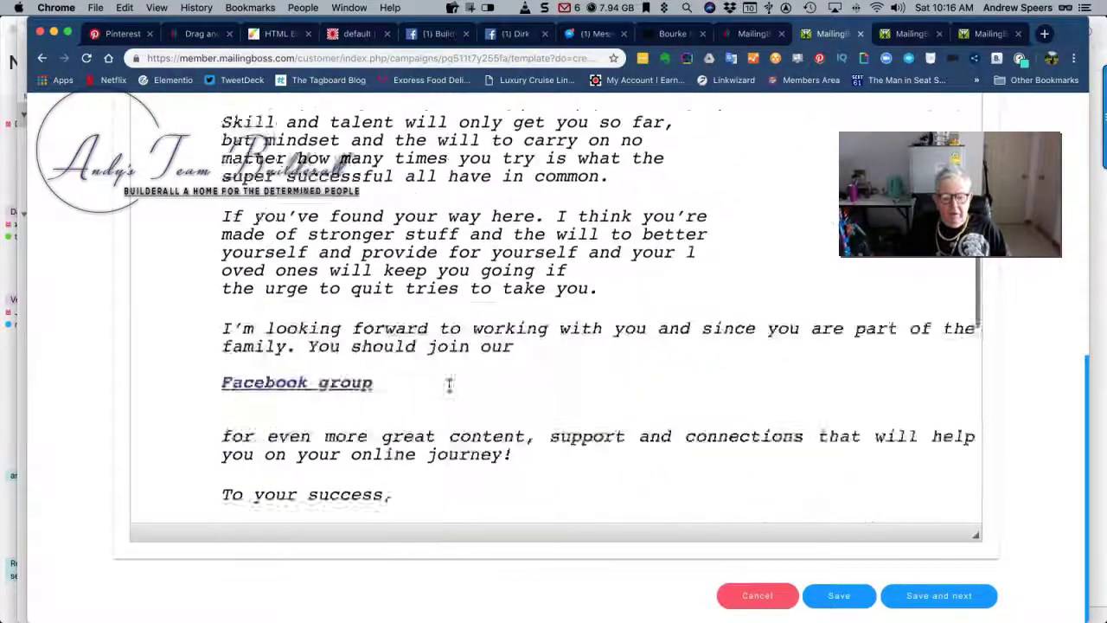
{"action": "scroll", "coordinate": [449, 386], "scroll_direction": "up", "scroll_amount": 10}
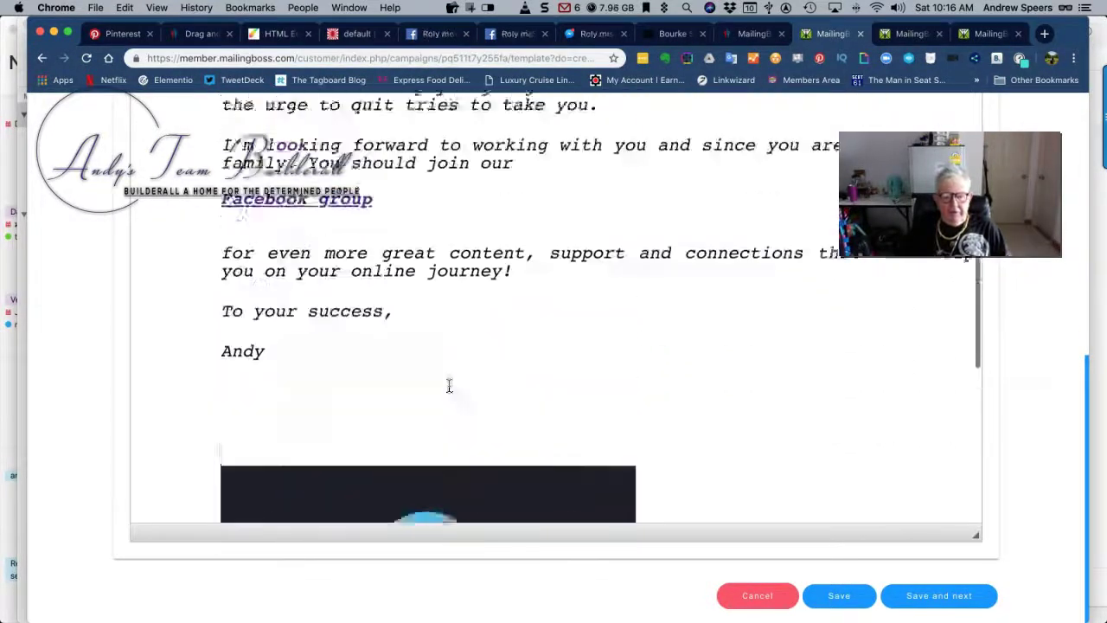
{"action": "scroll", "coordinate": [449, 386], "scroll_direction": "up", "scroll_amount": 1}
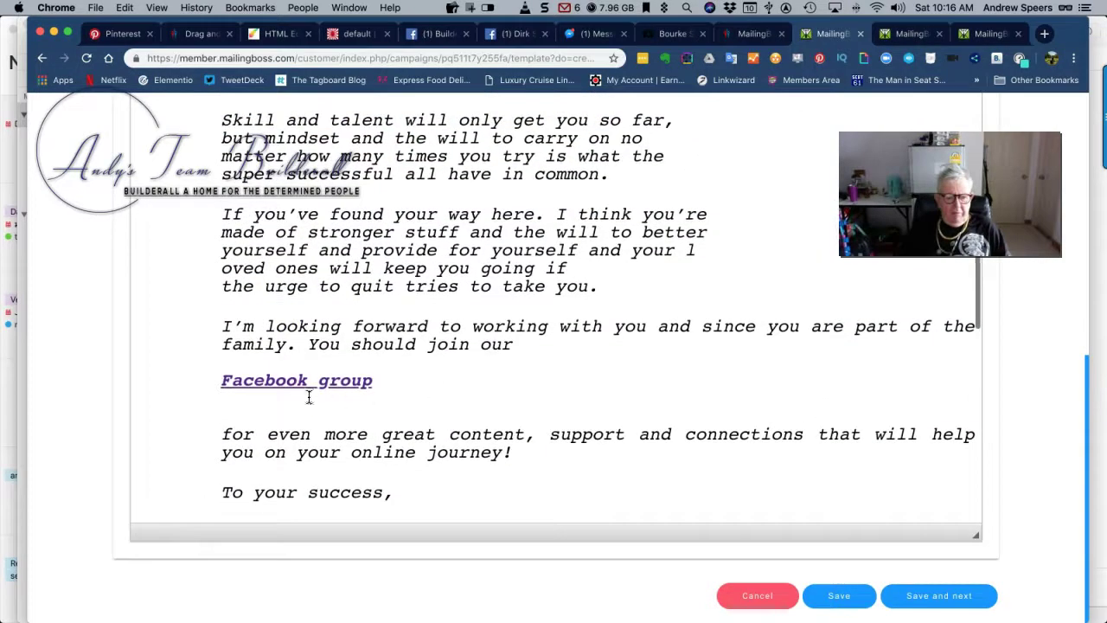
Select the 'Facebook group' link text in the email body
{"action": "left_click_drag", "start_coordinate": [319, 382], "coordinate": [386, 381]}
{"action": "scroll", "coordinate": [457, 384], "scroll_direction": "up", "scroll_amount": 10}
{"action": "scroll", "coordinate": [626, 284], "scroll_direction": "up", "scroll_amount": 10}
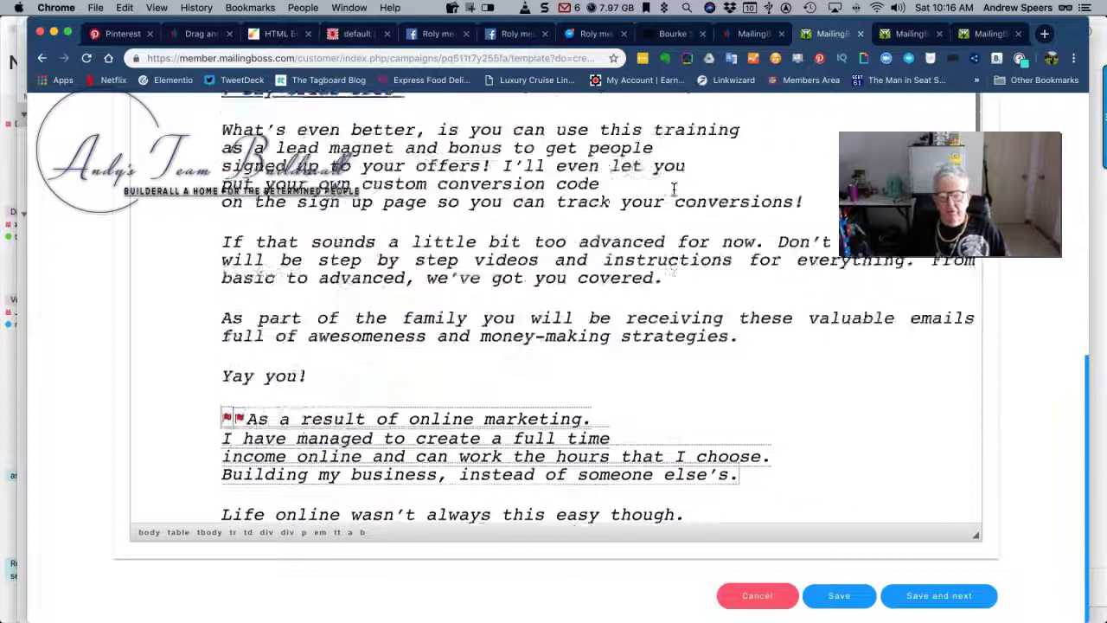
{"action": "scroll", "coordinate": [655, 205], "scroll_direction": "up", "scroll_amount": 10}
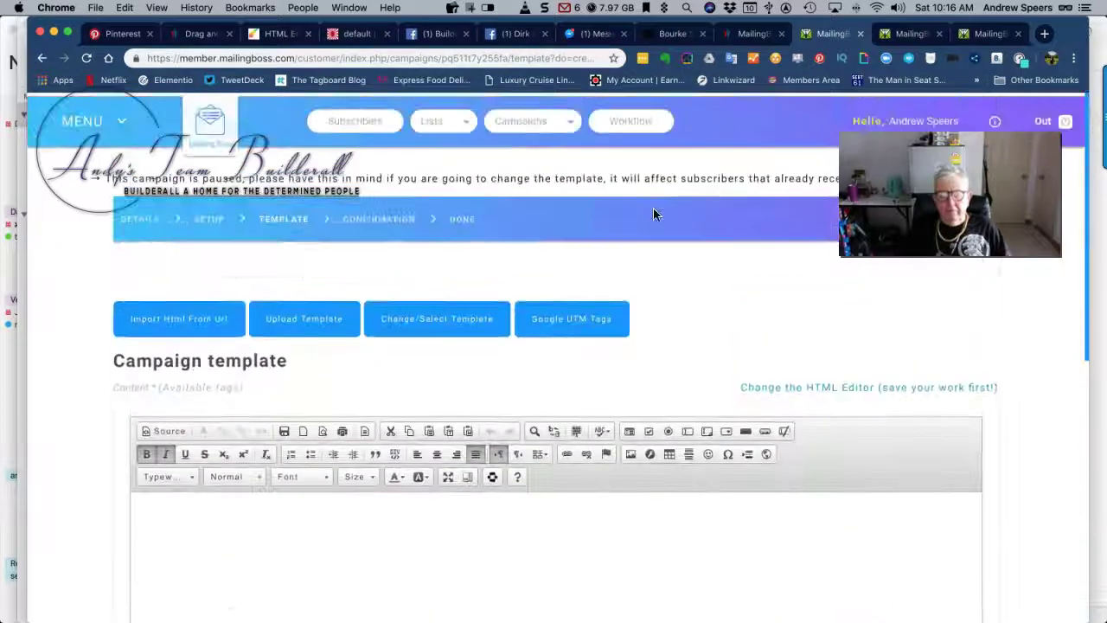
Verify the 'Facebook group' link keeps its Facebook page address and confirm it
{"action": "left_click", "coordinate": [566, 455]}
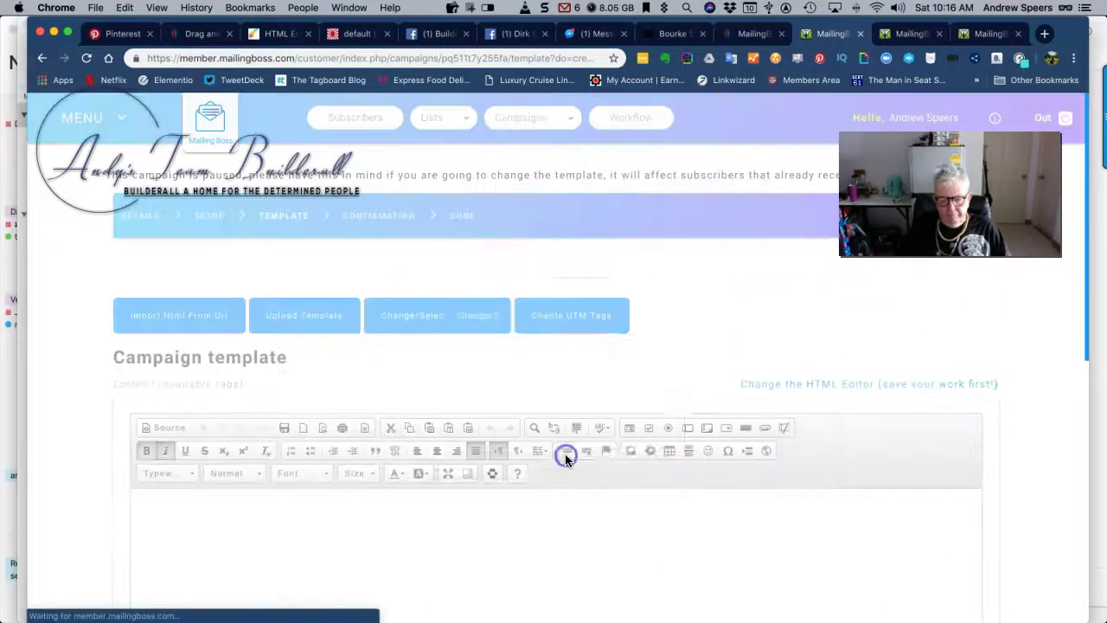
{"action": "left_click", "coordinate": [589, 340]}
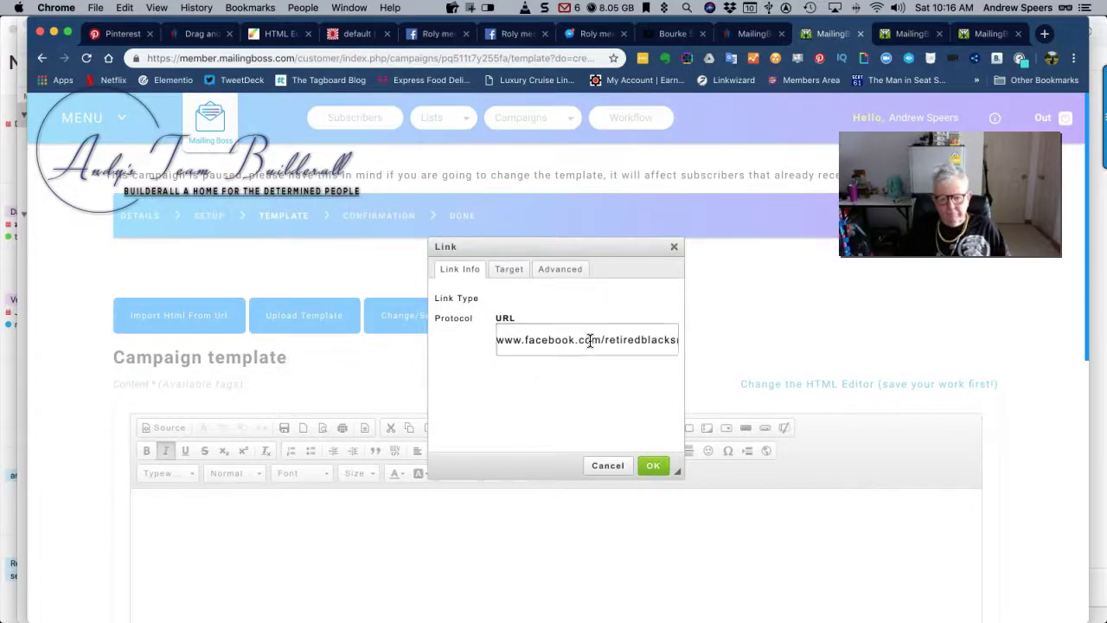
{"action": "left_click", "coordinate": [653, 466]}
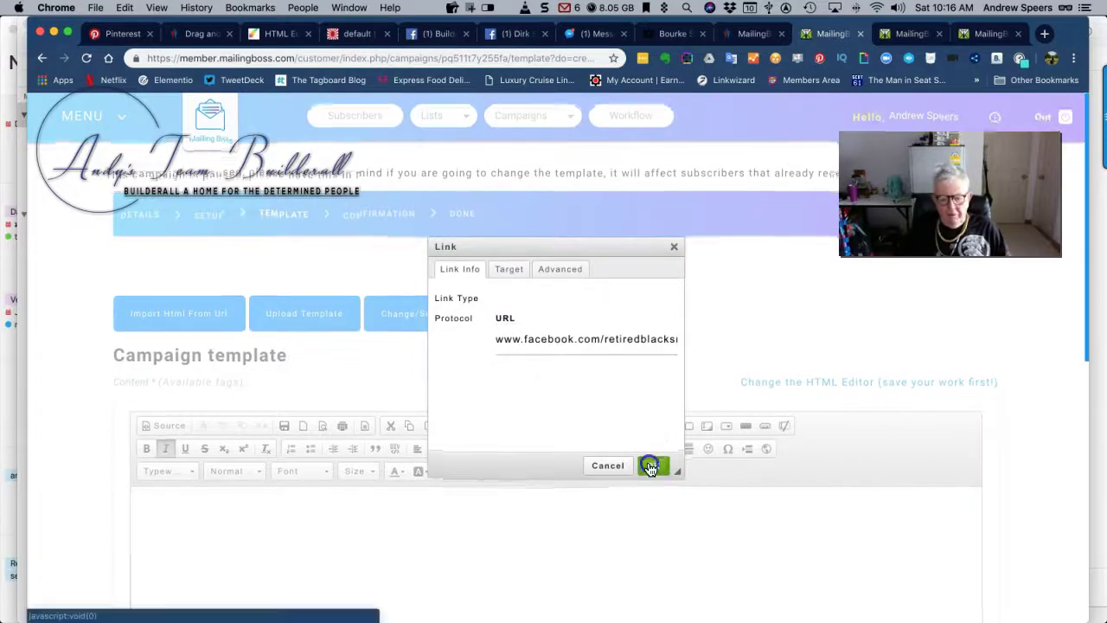
Save the edited template and continue to the Confirmation step
{"action": "scroll", "coordinate": [415, 519], "scroll_direction": "down", "scroll_amount": 10}
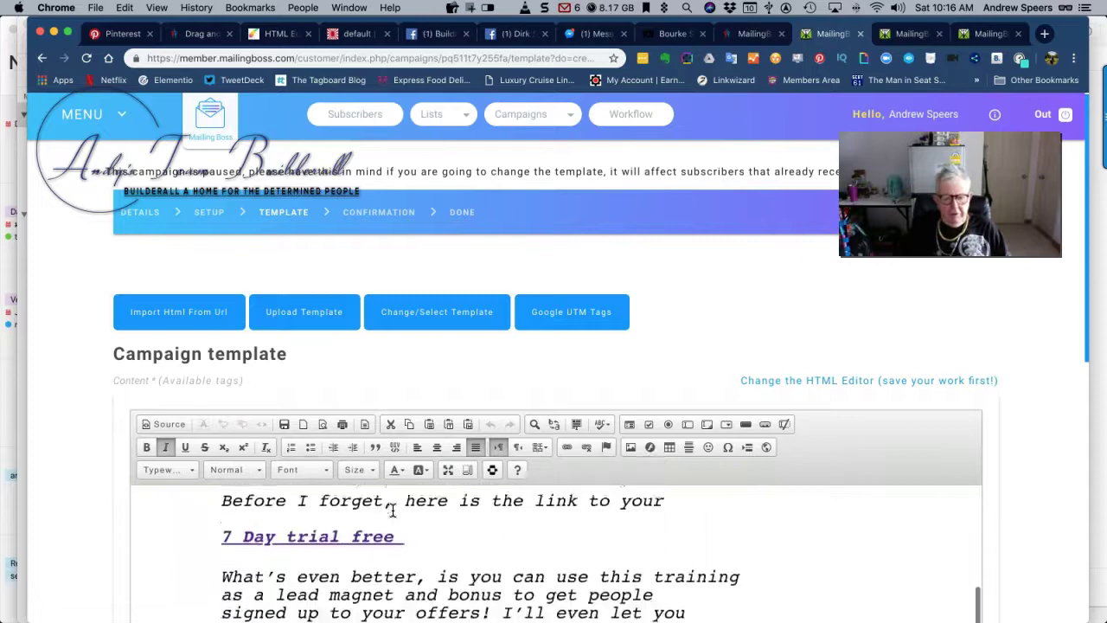
{"action": "scroll", "coordinate": [1042, 510], "scroll_direction": "down", "scroll_amount": 10}
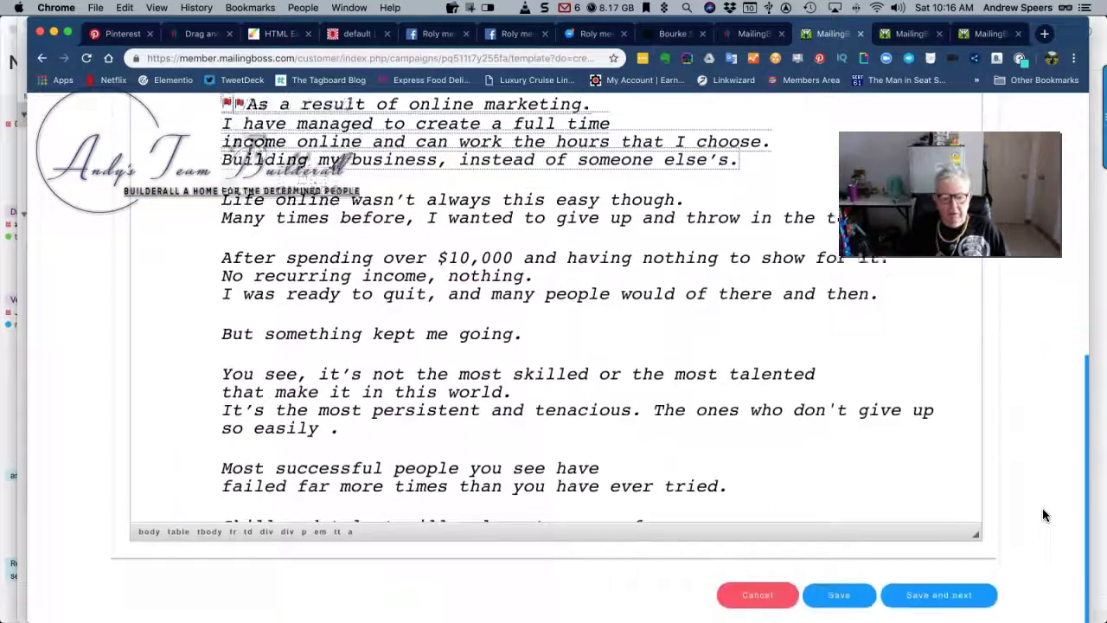
{"action": "scroll", "coordinate": [424, 406], "scroll_direction": "down", "scroll_amount": 10}
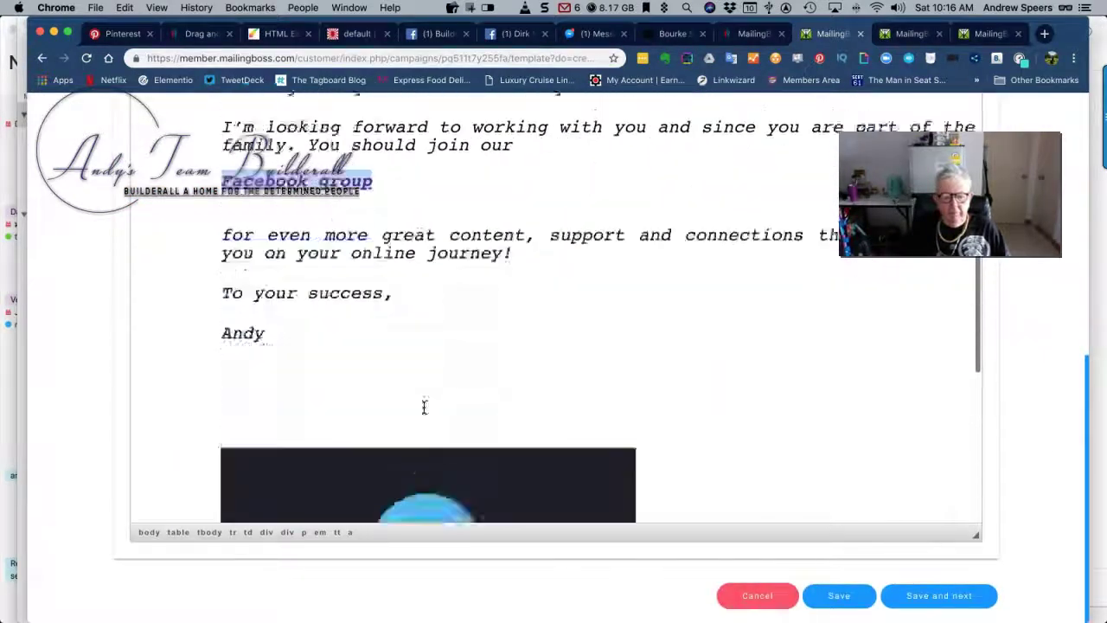
{"action": "scroll", "coordinate": [424, 406], "scroll_direction": "down", "scroll_amount": 2}
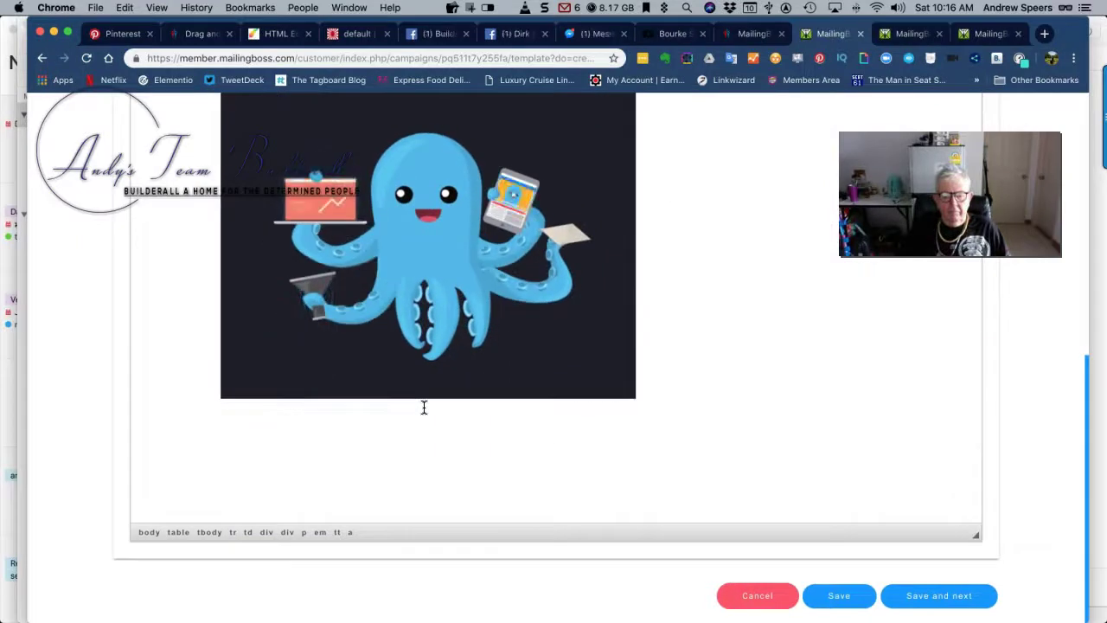
{"action": "scroll", "coordinate": [403, 441], "scroll_direction": "down", "scroll_amount": 5}
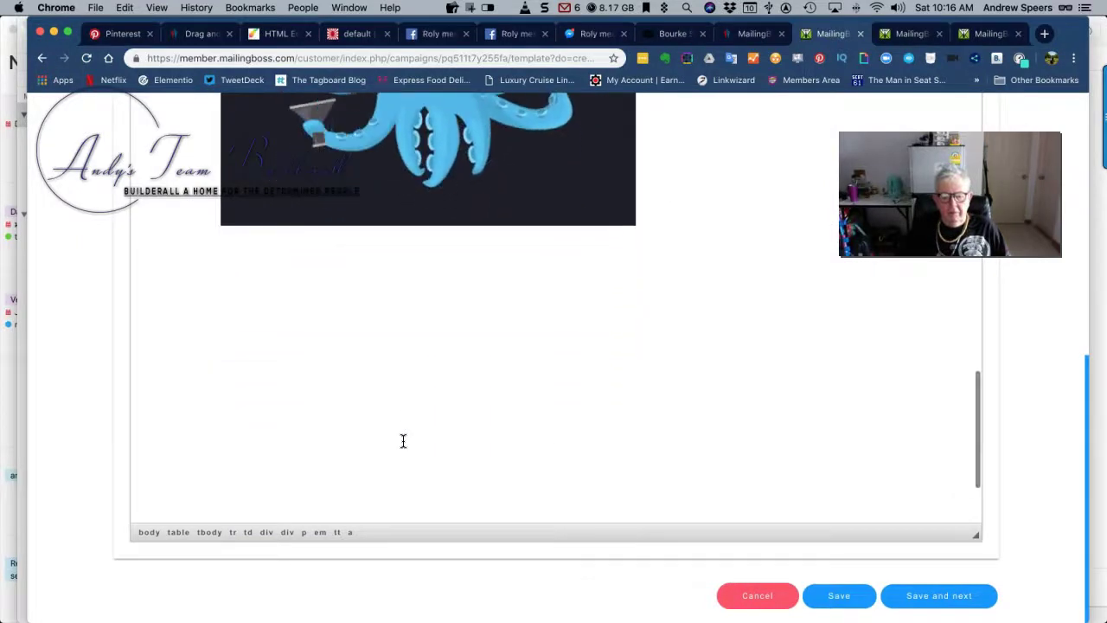
{"action": "left_click", "coordinate": [931, 604]}
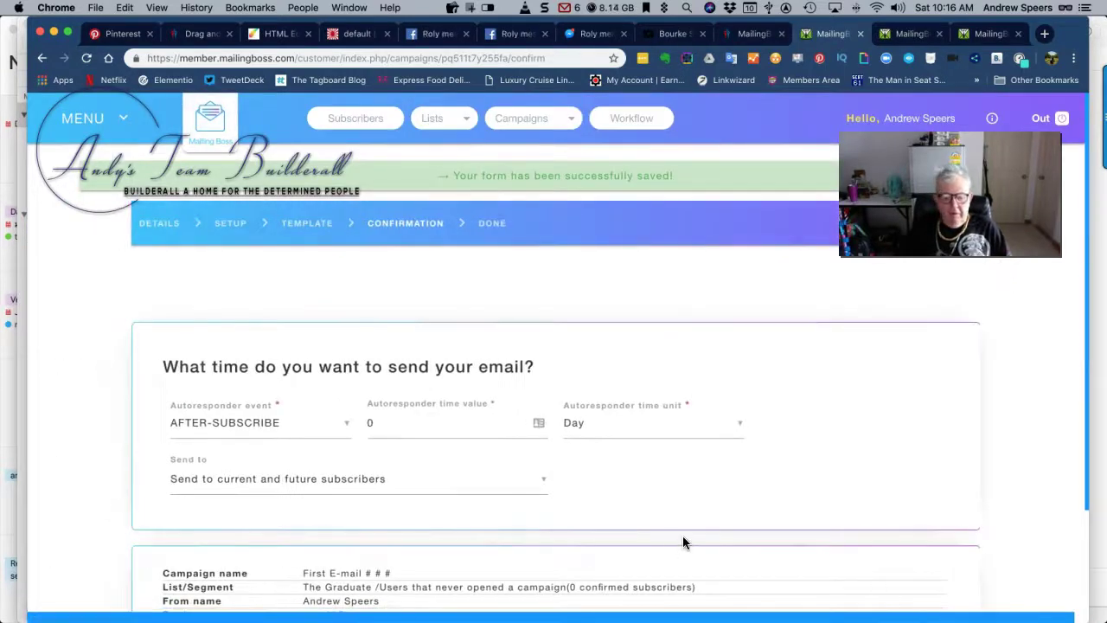
Save and activate the 'First E-mail # # #' campaign for The Graduate list
{"action": "scroll", "coordinate": [700, 537], "scroll_direction": "down", "scroll_amount": 3}
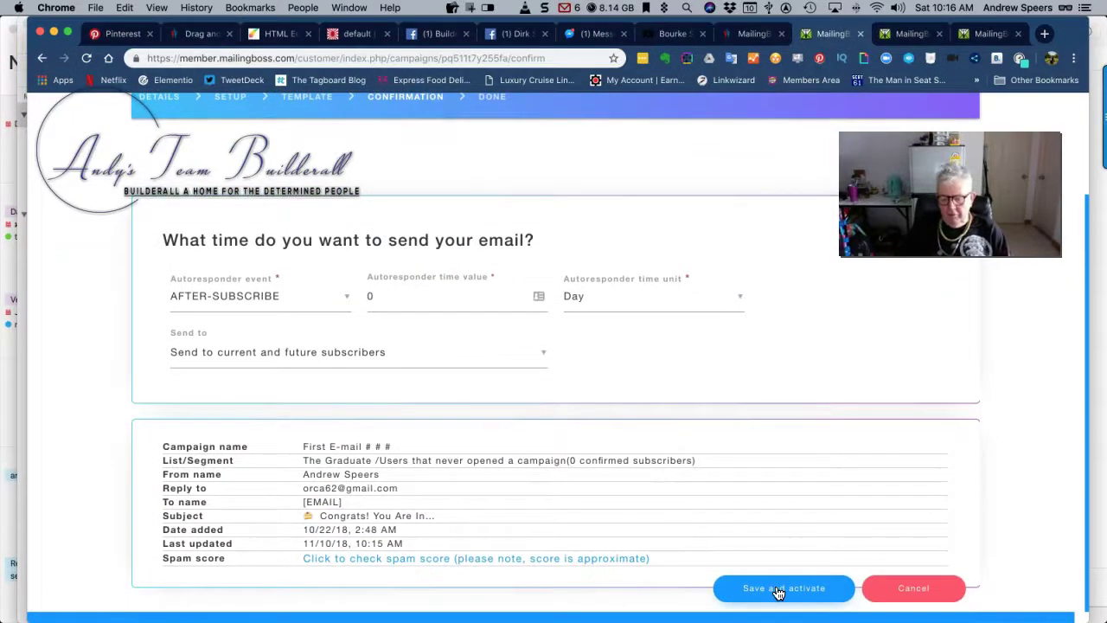
{"action": "left_click", "coordinate": [778, 591]}
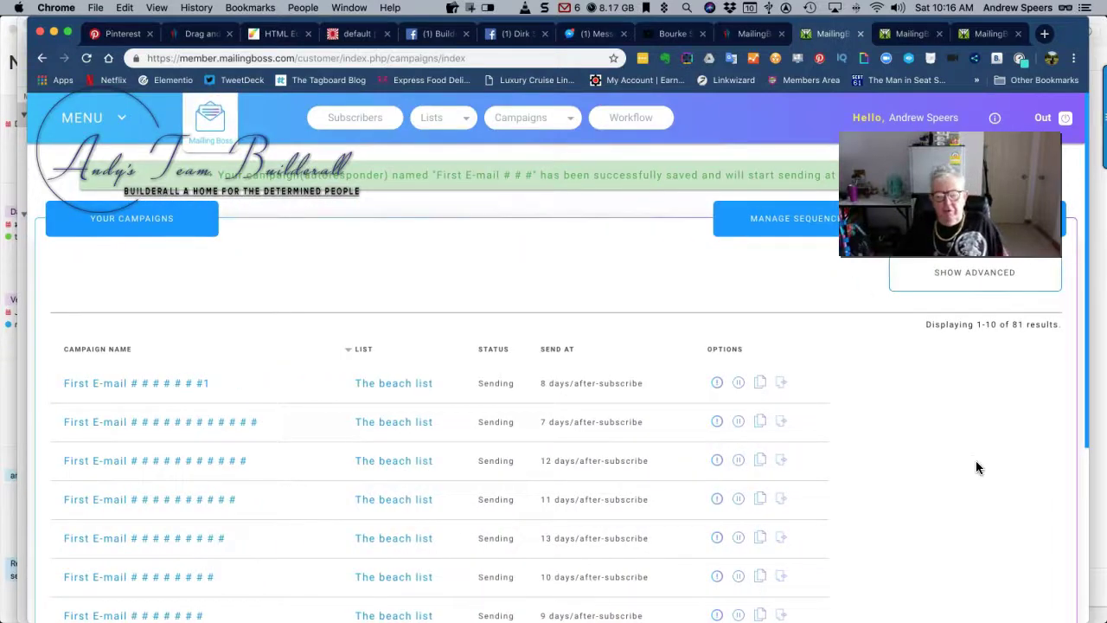
Go to page 8 of the campaigns list
{"action": "scroll", "coordinate": [977, 467], "scroll_direction": "down", "scroll_amount": 5}
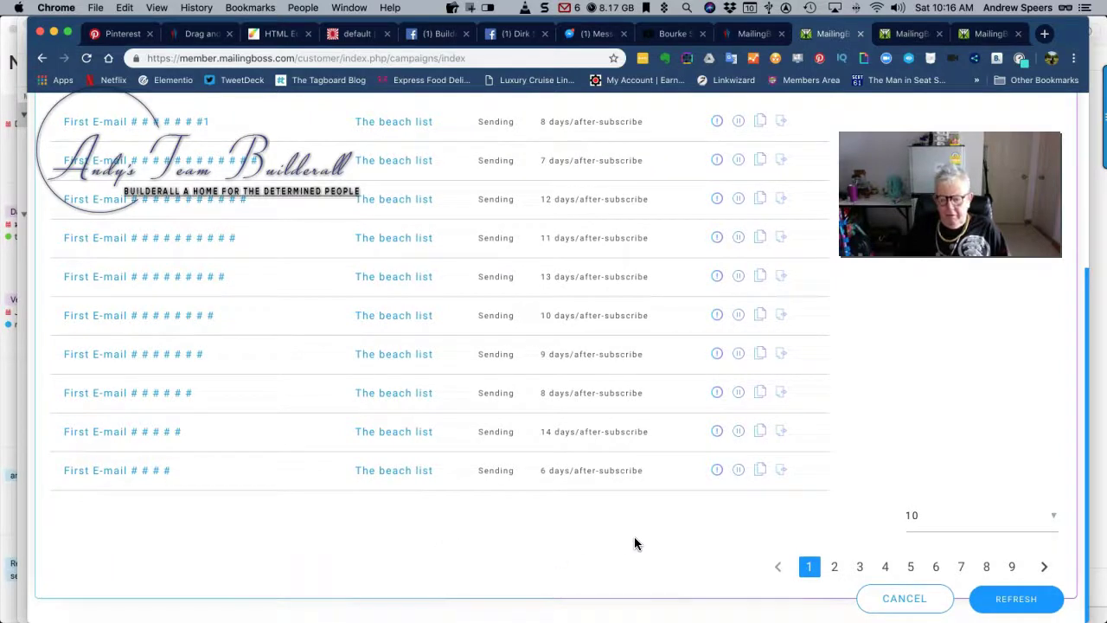
{"action": "scroll", "coordinate": [519, 545], "scroll_direction": "up", "scroll_amount": 4}
{"action": "scroll", "coordinate": [506, 541], "scroll_direction": "down", "scroll_amount": 4}
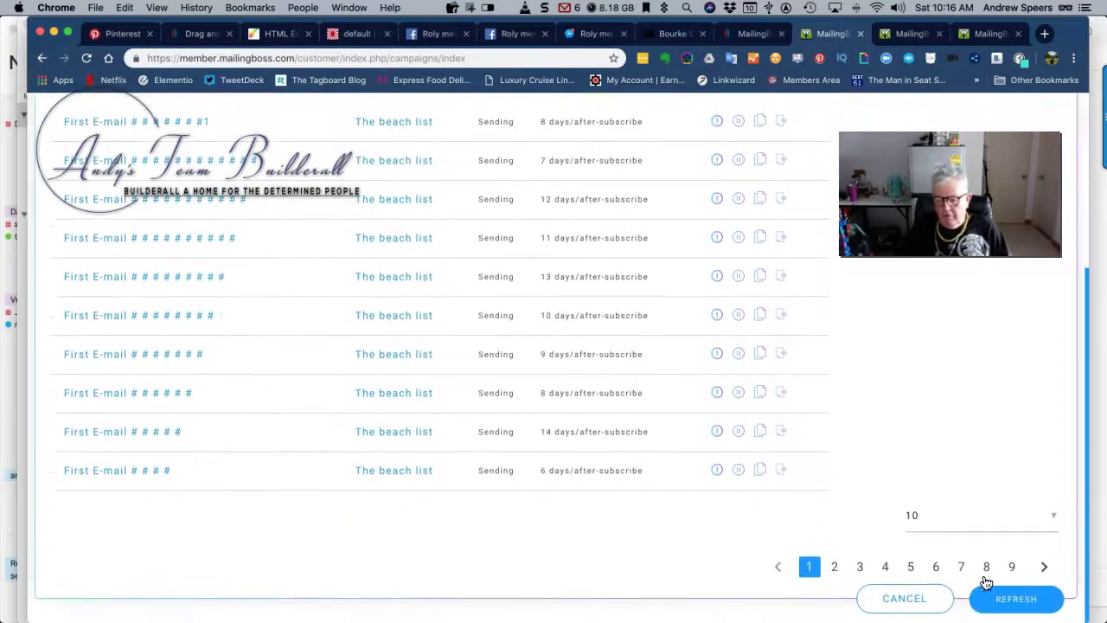
{"action": "left_click", "coordinate": [988, 567]}
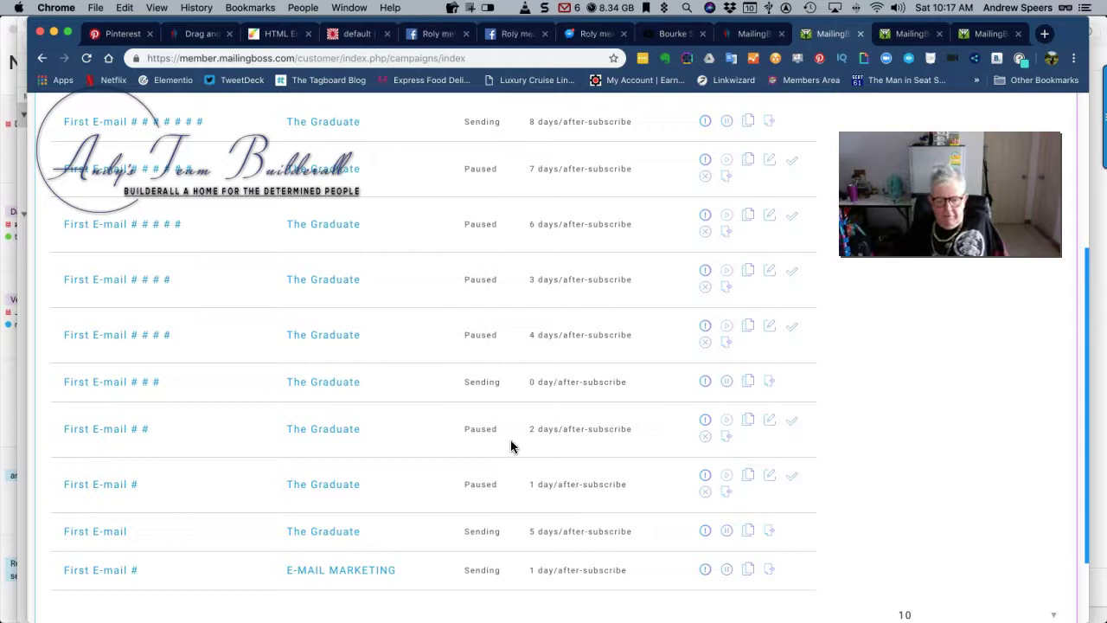
Open 'First E-mail # #' for updating and save its details and setup to reach Template
{"action": "left_click", "coordinate": [770, 422]}
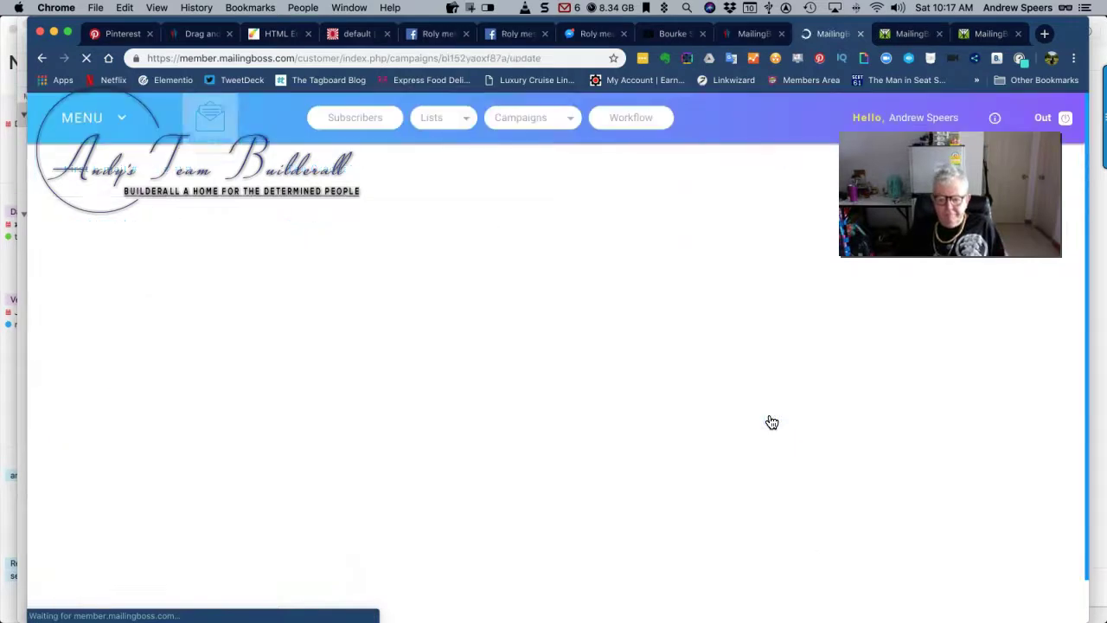
{"action": "scroll", "coordinate": [831, 537], "scroll_direction": "down", "scroll_amount": 1}
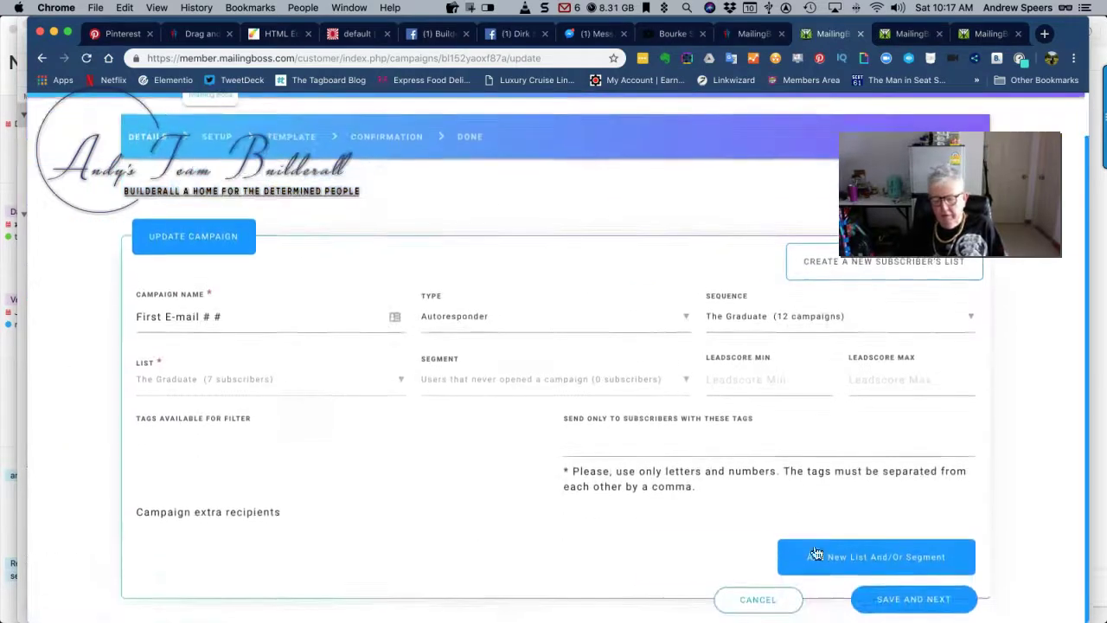
{"action": "left_click", "coordinate": [906, 601]}
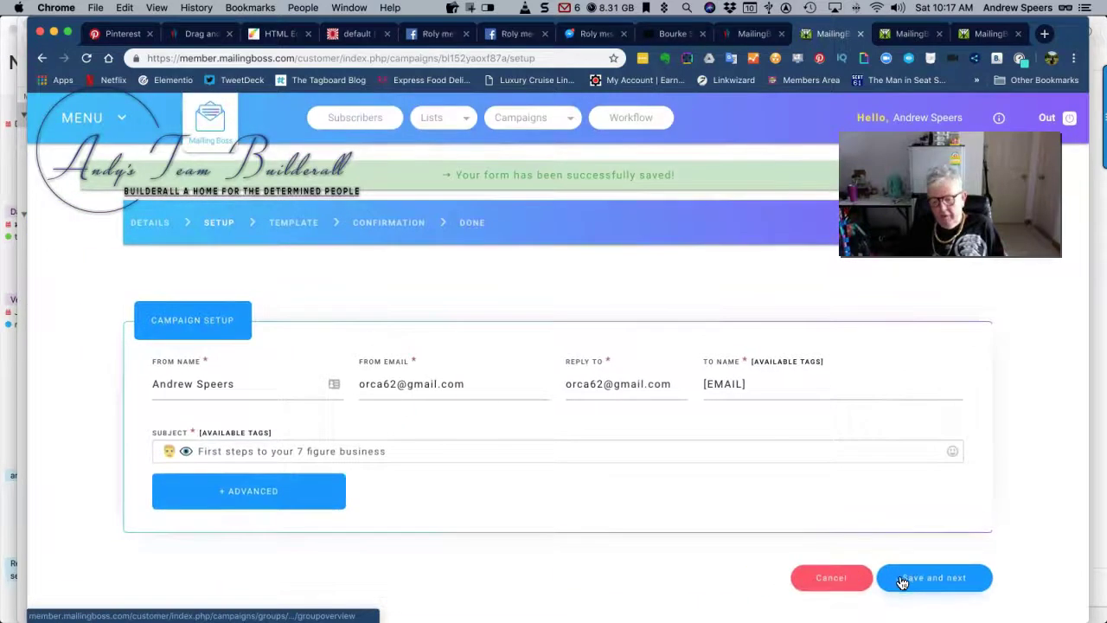
{"action": "left_click", "coordinate": [910, 580]}
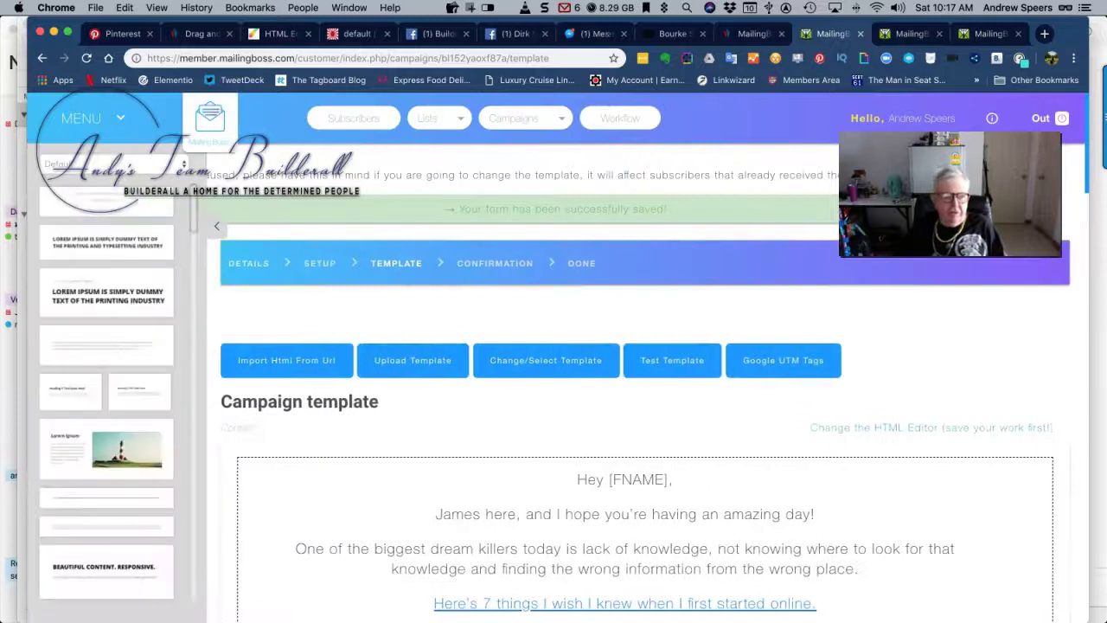
Go back to Setup and replace the From Email with the new domain address
{"action": "left_click", "coordinate": [39, 60]}
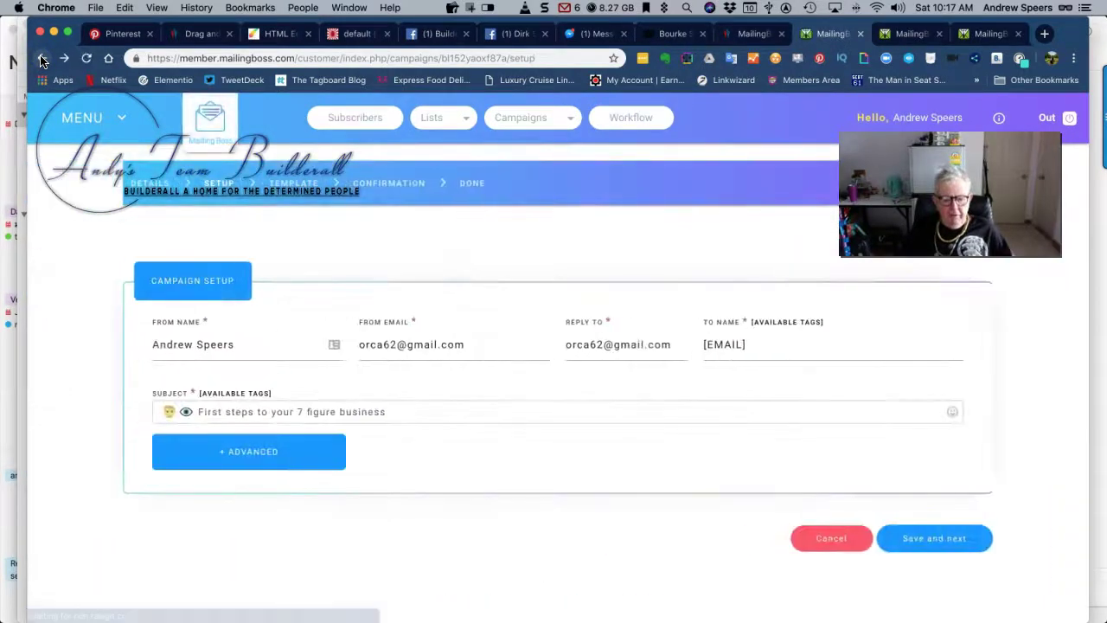
{"action": "mouse_move", "coordinate": [334, 364]}
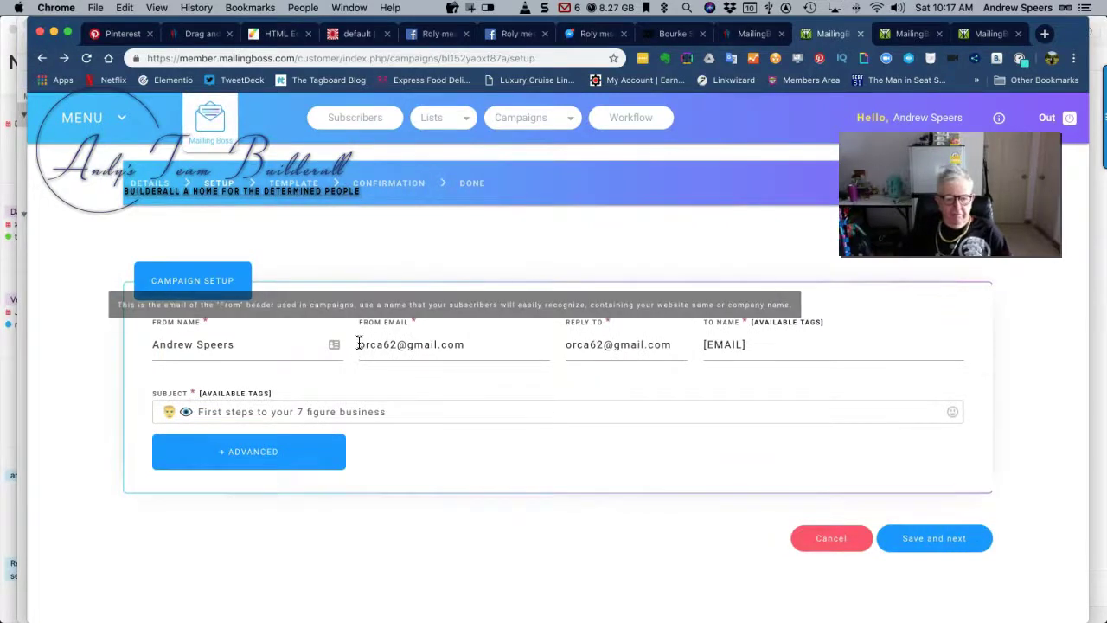
{"action": "left_click", "coordinate": [467, 344]}
{"action": "left_click_drag", "start_coordinate": [469, 345], "coordinate": [336, 347]}
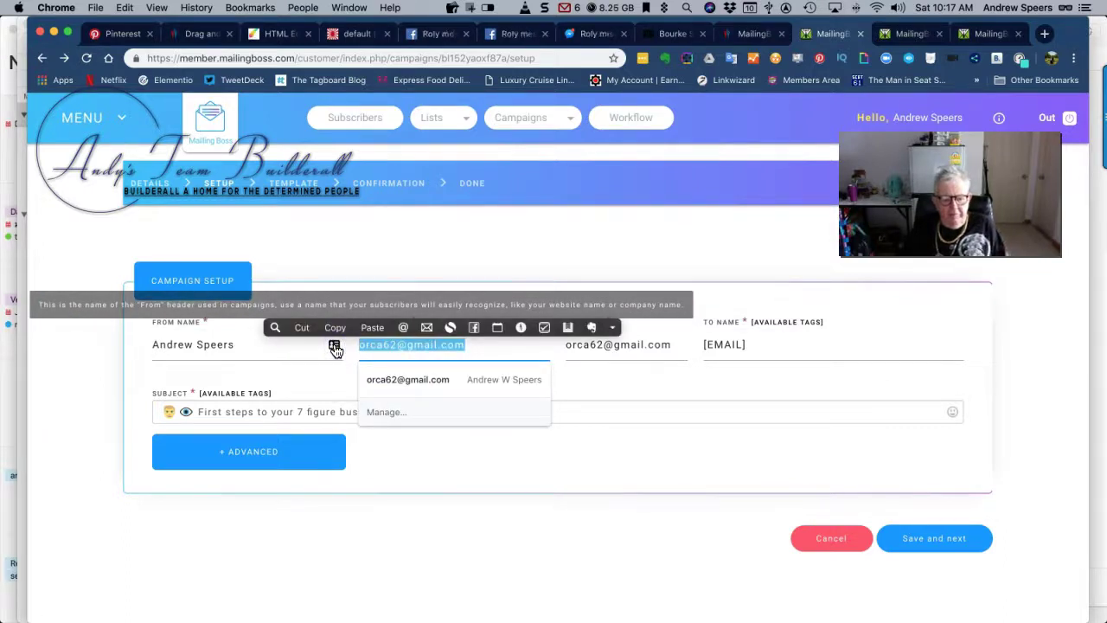
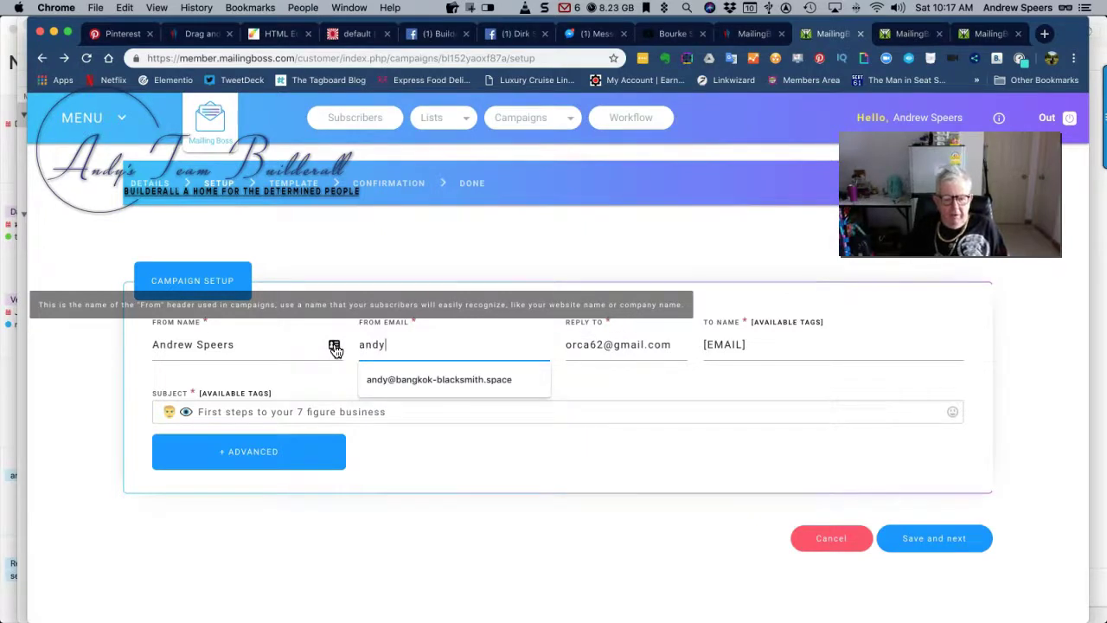
{"action": "left_click", "coordinate": [415, 379]}
Set Reply To to the same new address, save the setup, and switch HTML editors
{"action": "left_click", "coordinate": [651, 344]}
{"action": "left_click_drag", "start_coordinate": [680, 345], "coordinate": [570, 346]}
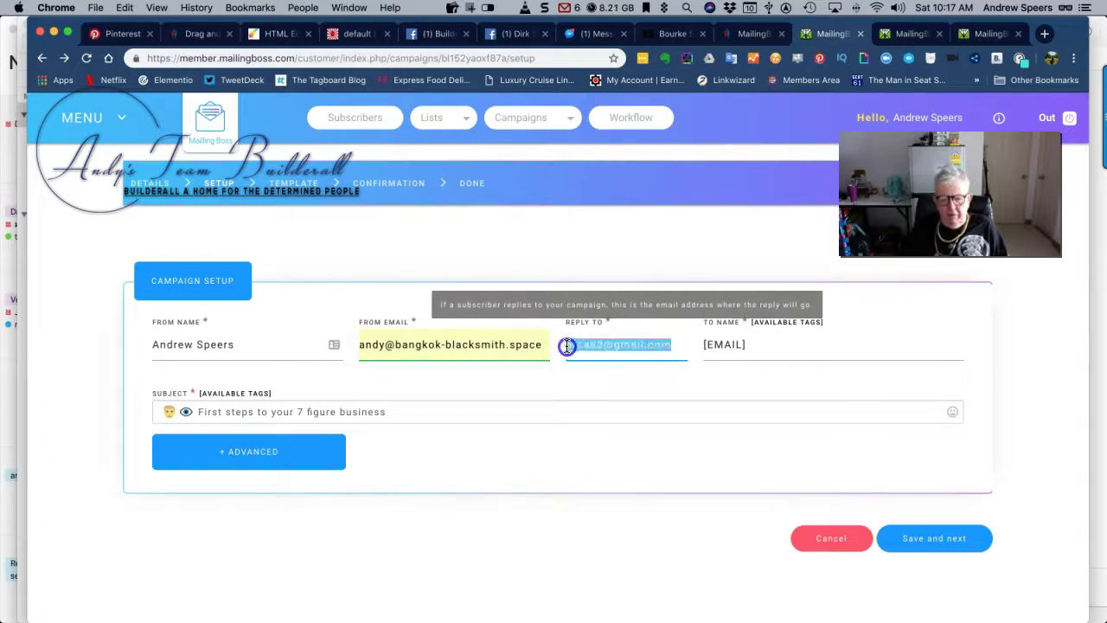
{"action": "key", "text": "BackSpace"}
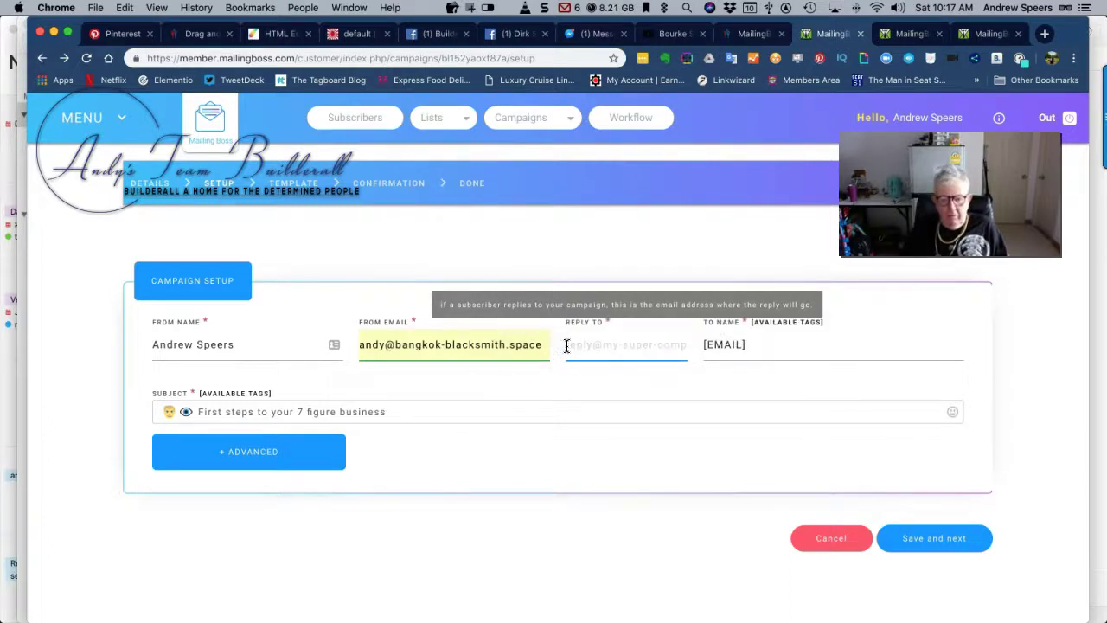
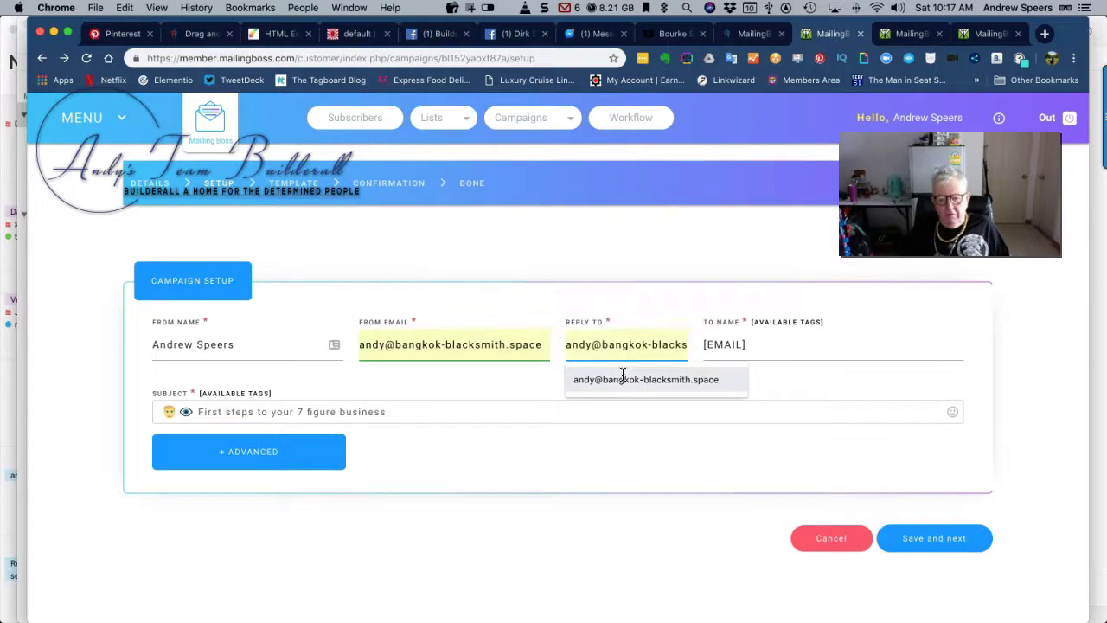
{"action": "left_click", "coordinate": [623, 379]}
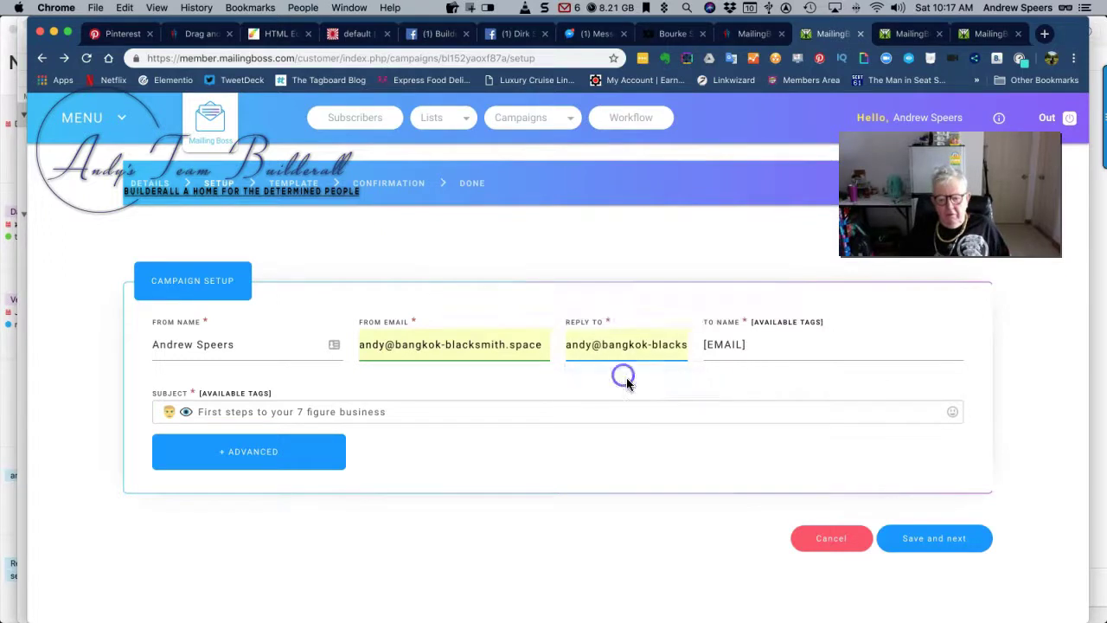
{"action": "left_click", "coordinate": [917, 537]}
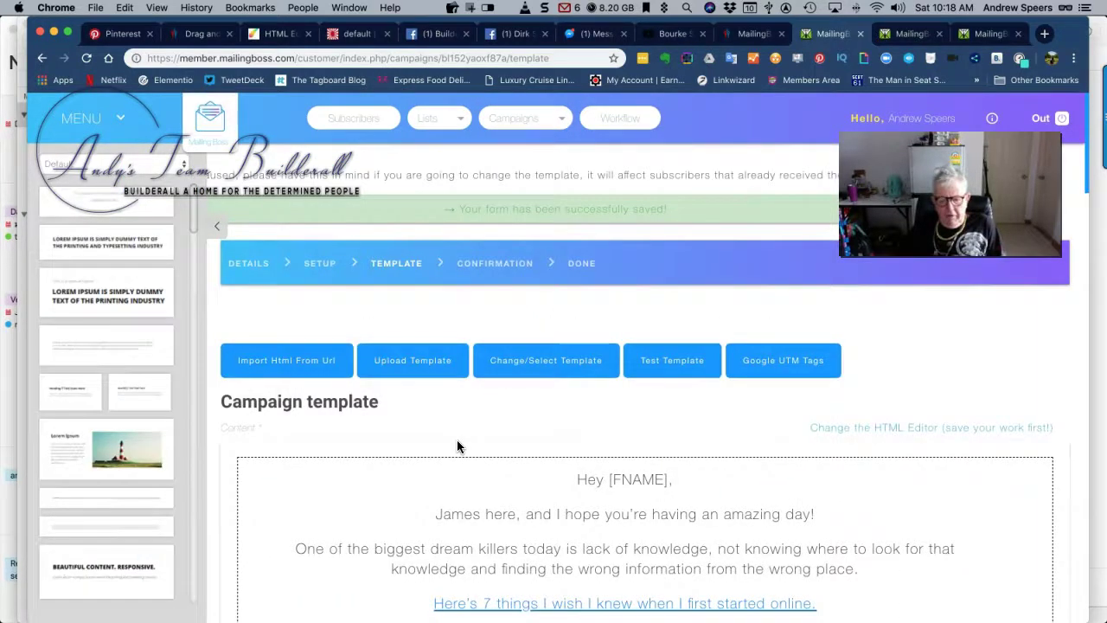
{"action": "left_click", "coordinate": [852, 429]}
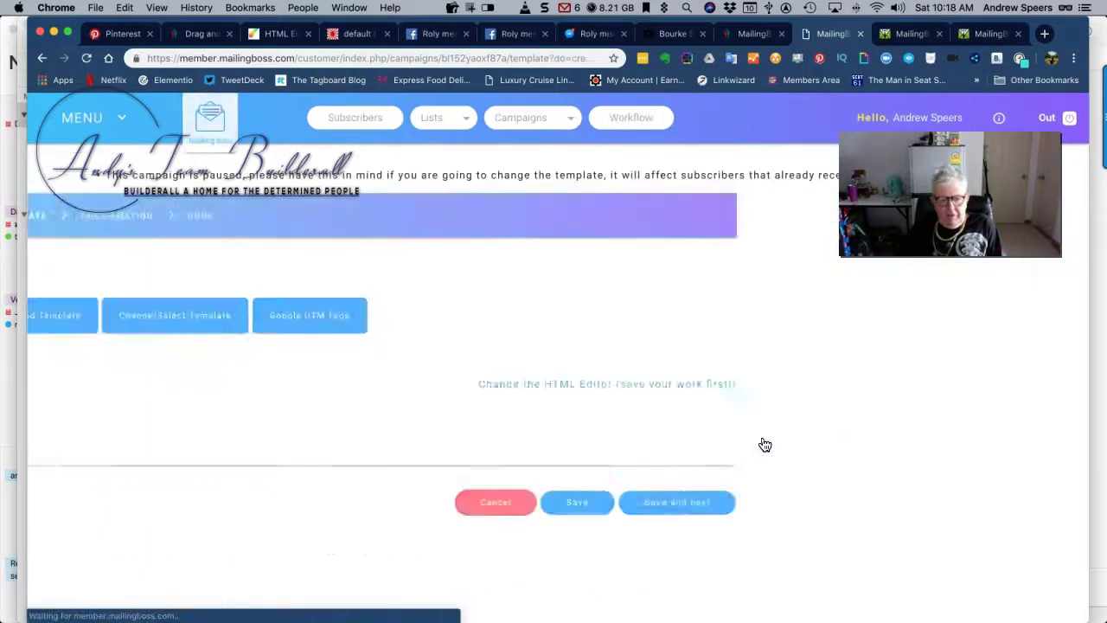
Select all the email text, apply the Typewriter style and justify it
{"action": "scroll", "coordinate": [426, 437], "scroll_direction": "down", "scroll_amount": 6}
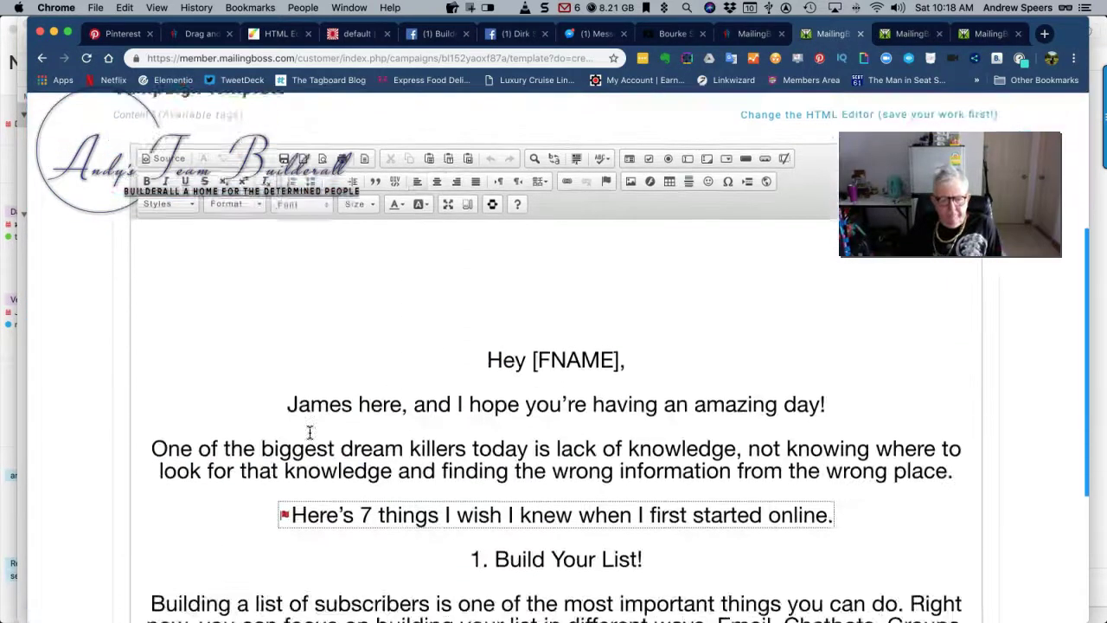
{"action": "scroll", "coordinate": [310, 432], "scroll_direction": "down", "scroll_amount": 8}
{"action": "scroll", "coordinate": [309, 433], "scroll_direction": "up", "scroll_amount": 9}
{"action": "scroll", "coordinate": [310, 432], "scroll_direction": "up", "scroll_amount": 10}
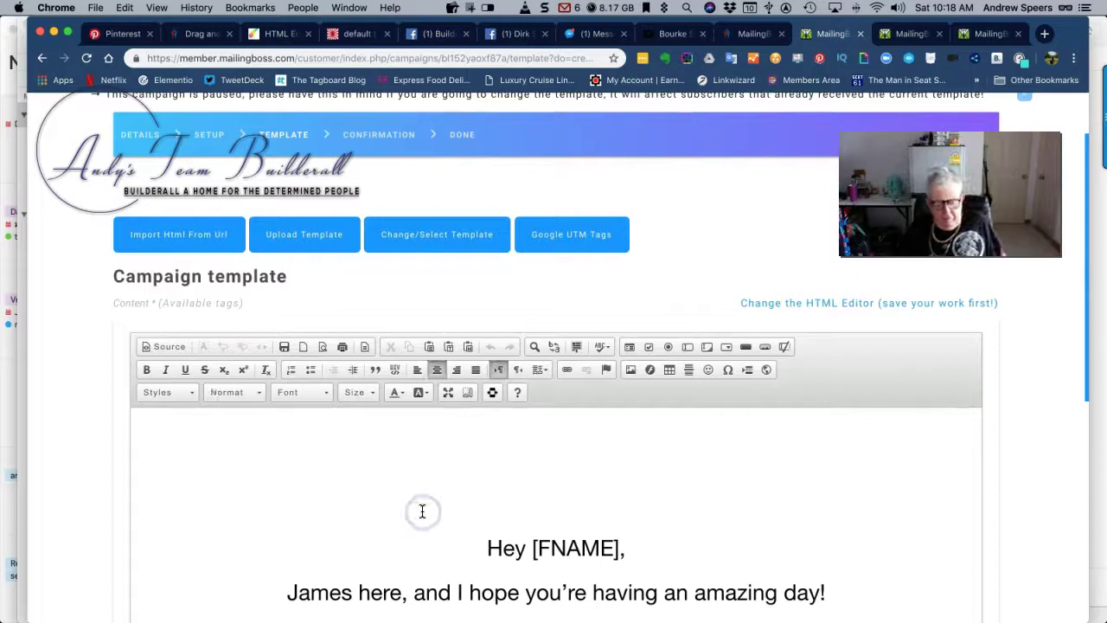
{"action": "key", "text": "super+a"}
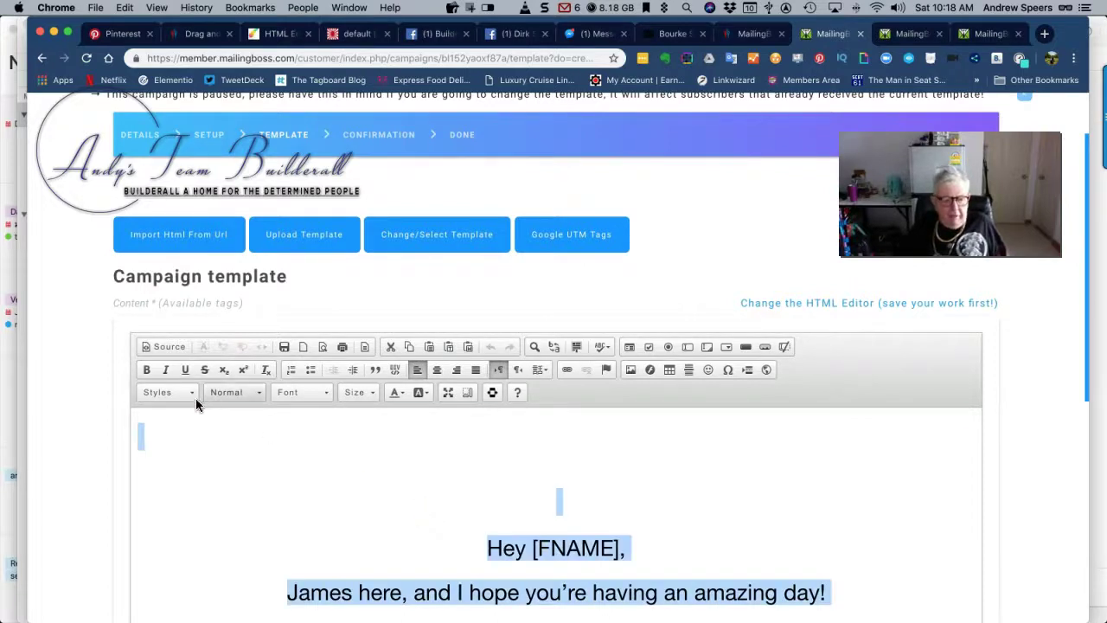
{"action": "left_click", "coordinate": [188, 392]}
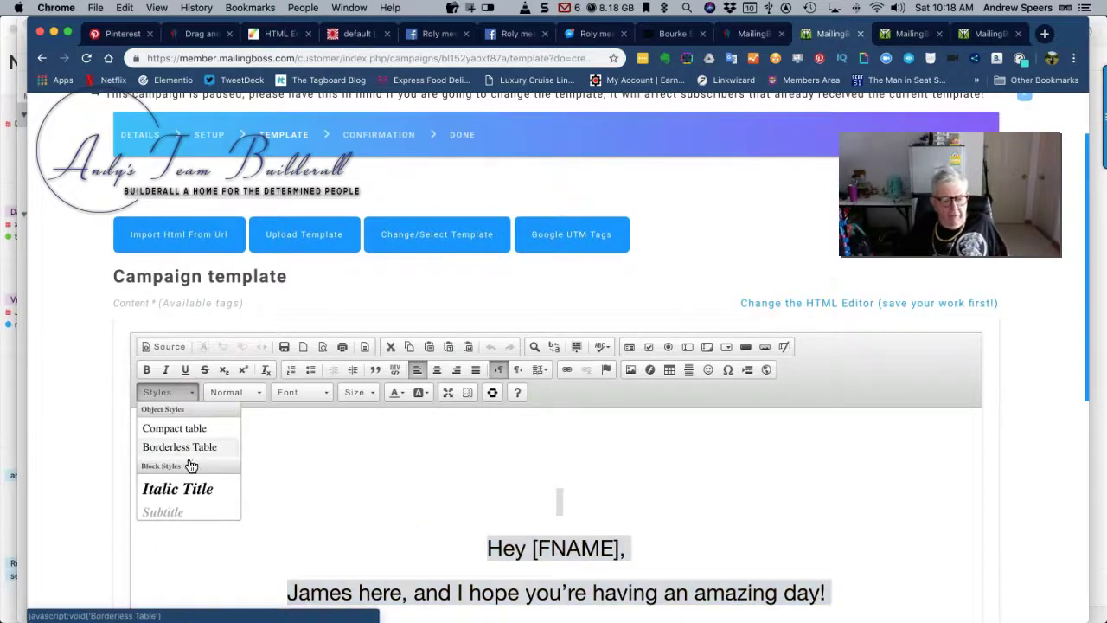
{"action": "scroll", "coordinate": [192, 467], "scroll_direction": "down", "scroll_amount": 1}
{"action": "scroll", "coordinate": [190, 471], "scroll_direction": "down", "scroll_amount": 3}
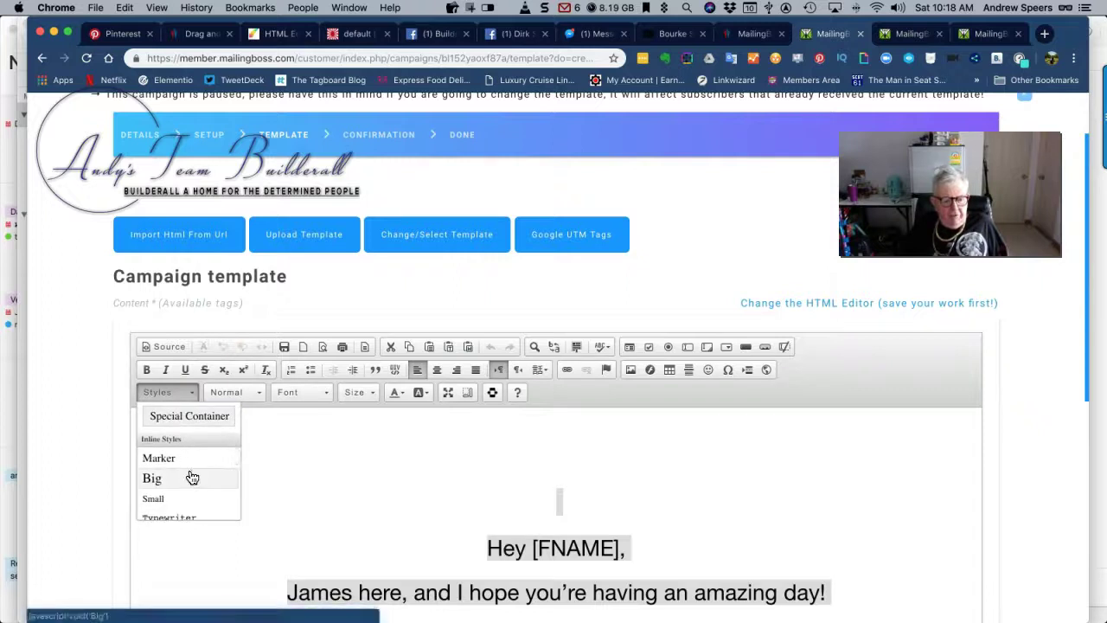
{"action": "left_click", "coordinate": [176, 497]}
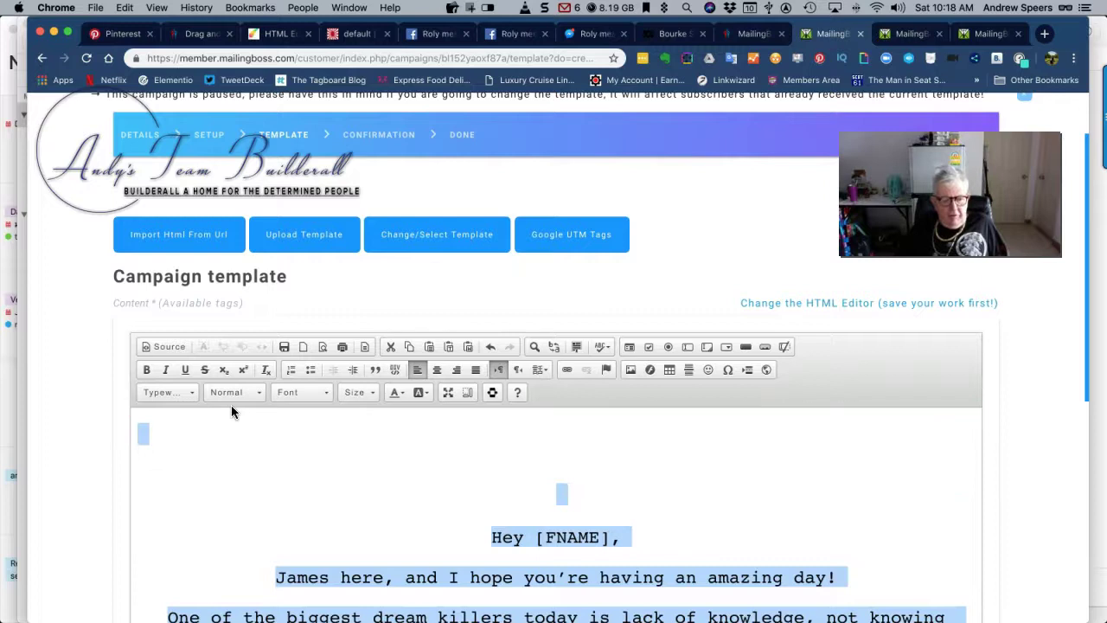
{"action": "left_click", "coordinate": [476, 369]}
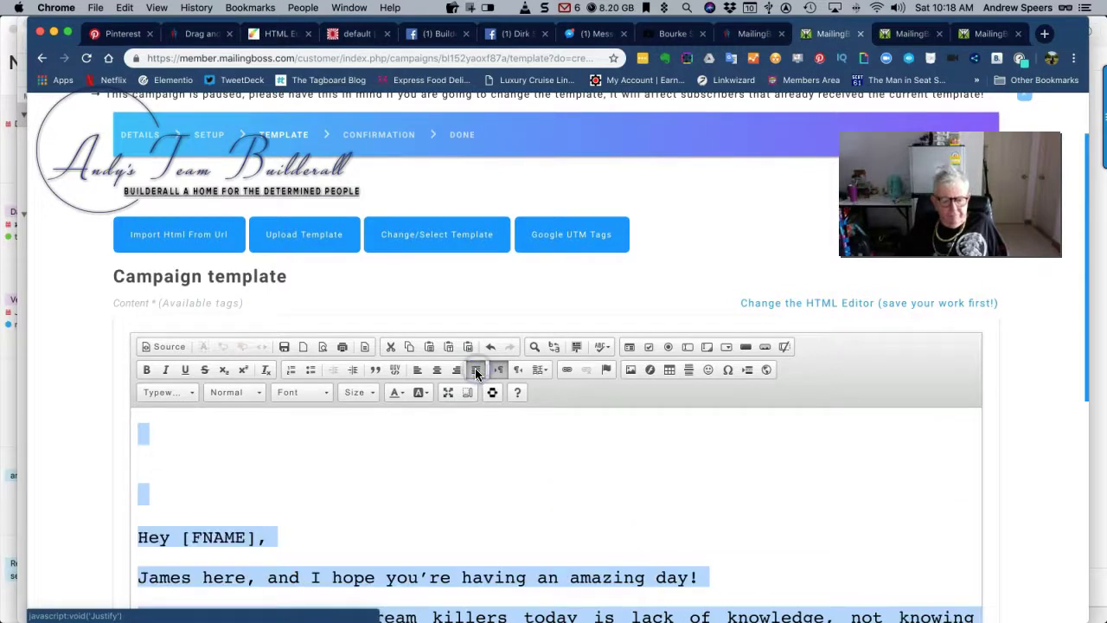
Set the selected email text to font size 22
{"action": "scroll", "coordinate": [339, 444], "scroll_direction": "down", "scroll_amount": 5}
{"action": "scroll", "coordinate": [337, 450], "scroll_direction": "up", "scroll_amount": 2}
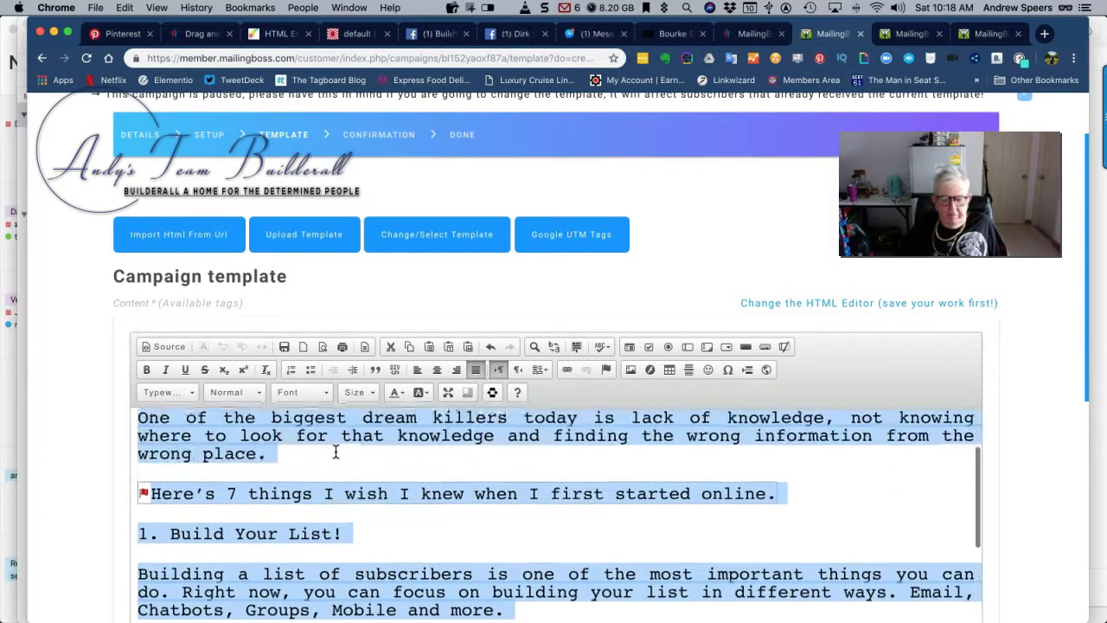
{"action": "scroll", "coordinate": [335, 451], "scroll_direction": "up", "scroll_amount": 3}
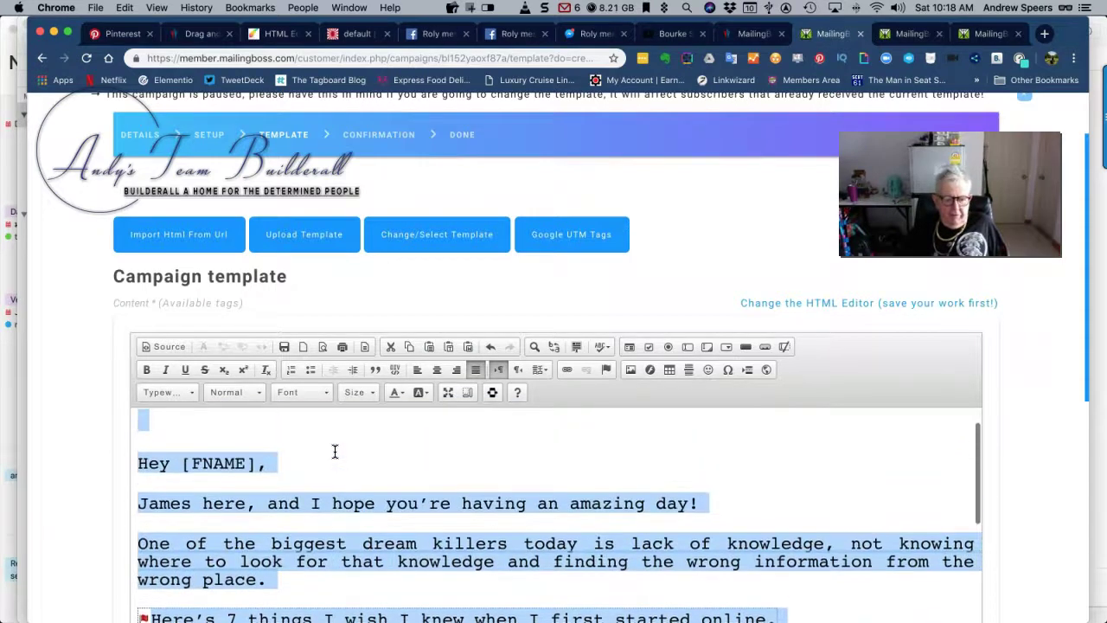
{"action": "left_click", "coordinate": [372, 391]}
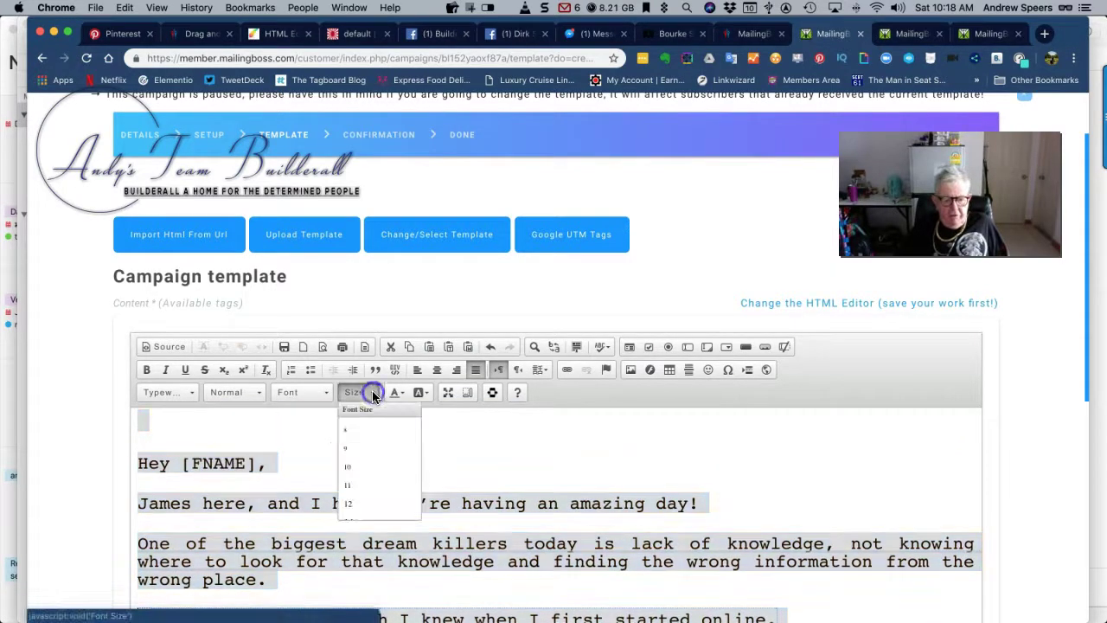
{"action": "scroll", "coordinate": [366, 506], "scroll_direction": "down", "scroll_amount": 3}
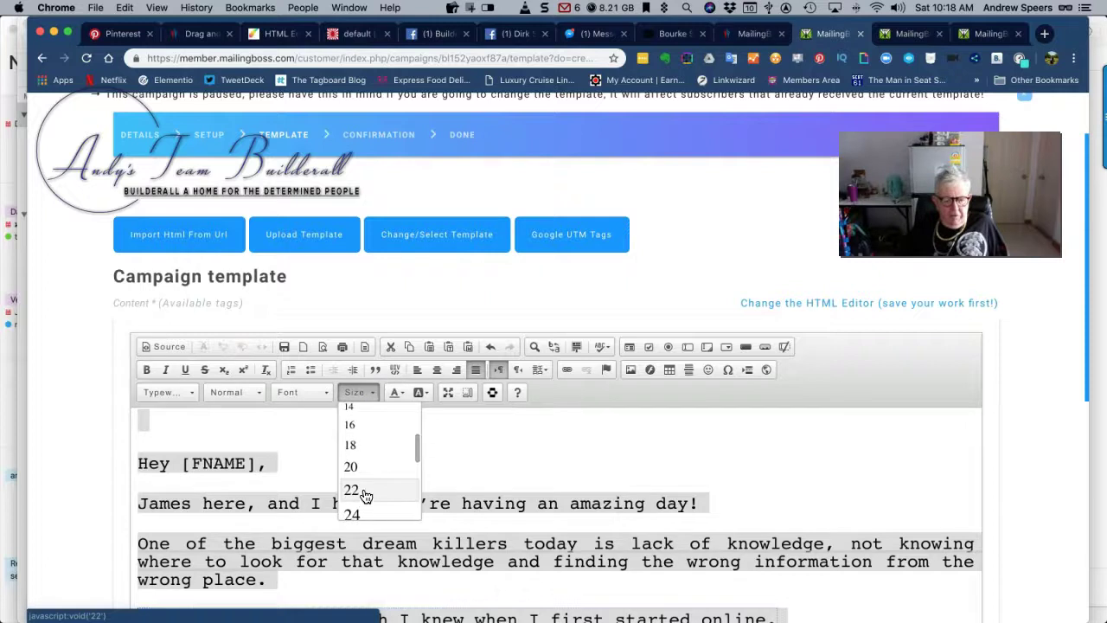
{"action": "left_click", "coordinate": [364, 491]}
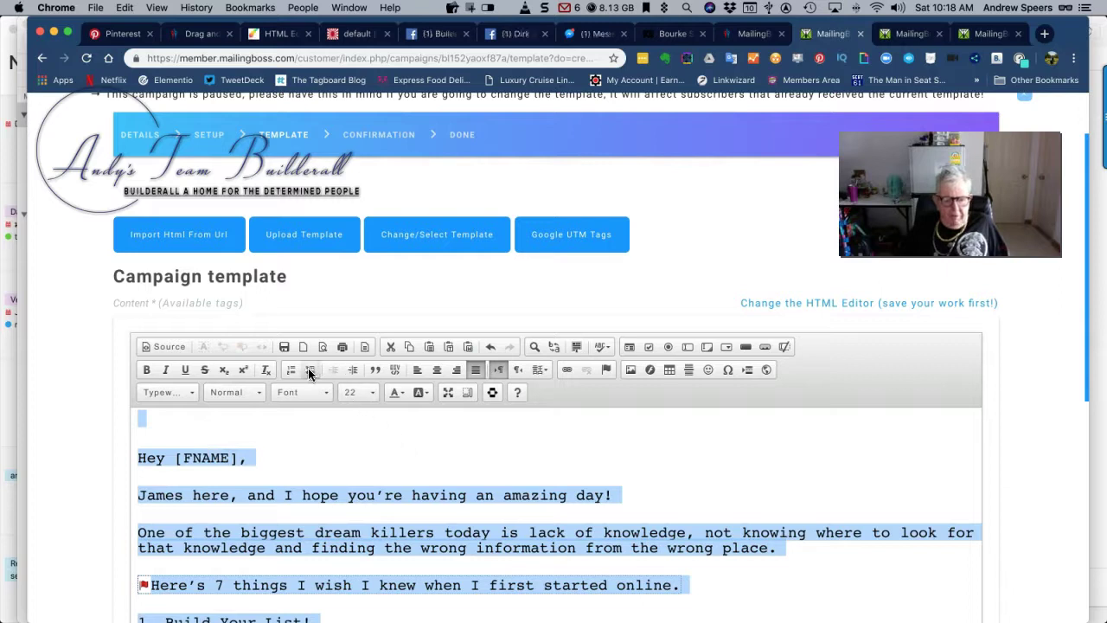
Increase the email body's indent four times and deselect to check the result
{"action": "left_click", "coordinate": [352, 370]}
{"action": "left_click", "coordinate": [352, 370]}
{"action": "left_click", "coordinate": [352, 370]}
{"action": "left_click", "coordinate": [352, 370]}
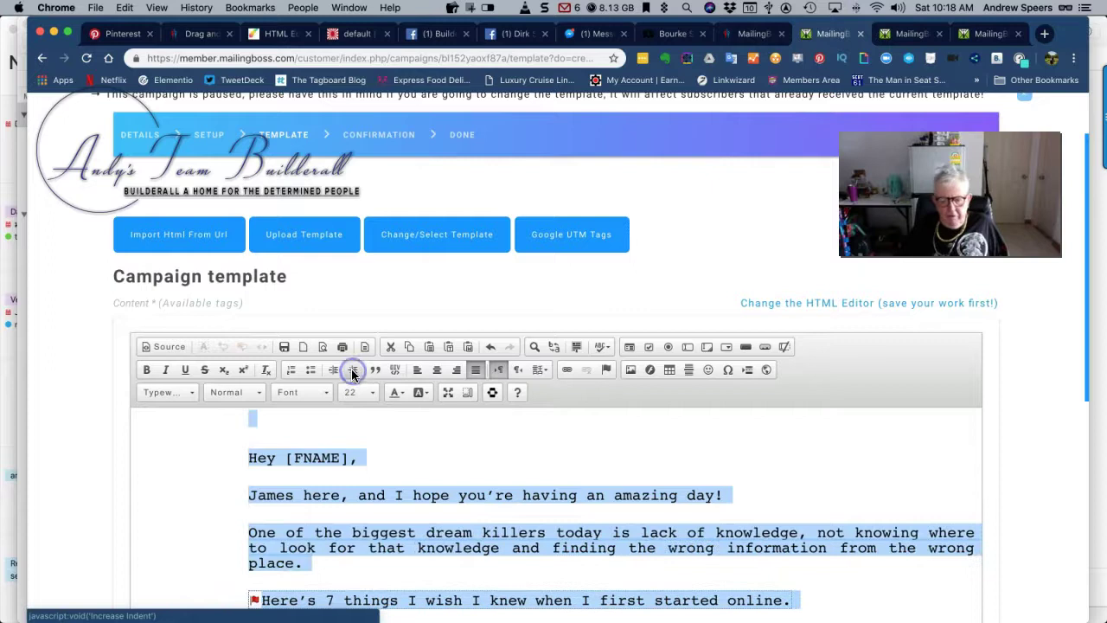
{"action": "left_click", "coordinate": [479, 459]}
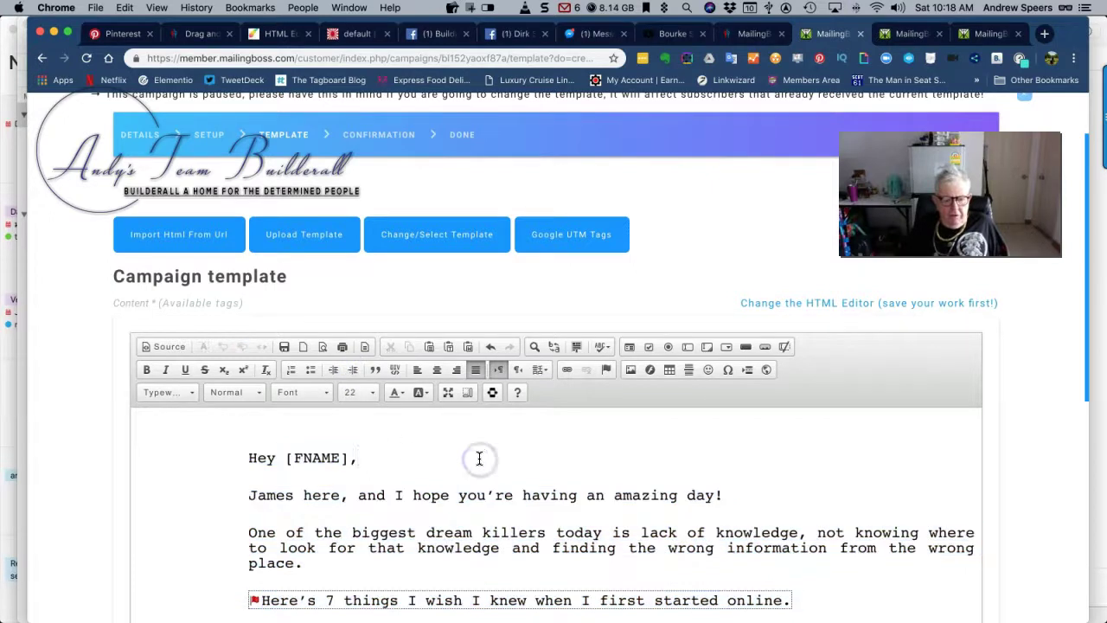
{"action": "scroll", "coordinate": [480, 458], "scroll_direction": "down", "scroll_amount": 6}
Replace the greeting's name with the sender's first name
{"action": "scroll", "coordinate": [1043, 492], "scroll_direction": "down", "scroll_amount": 5}
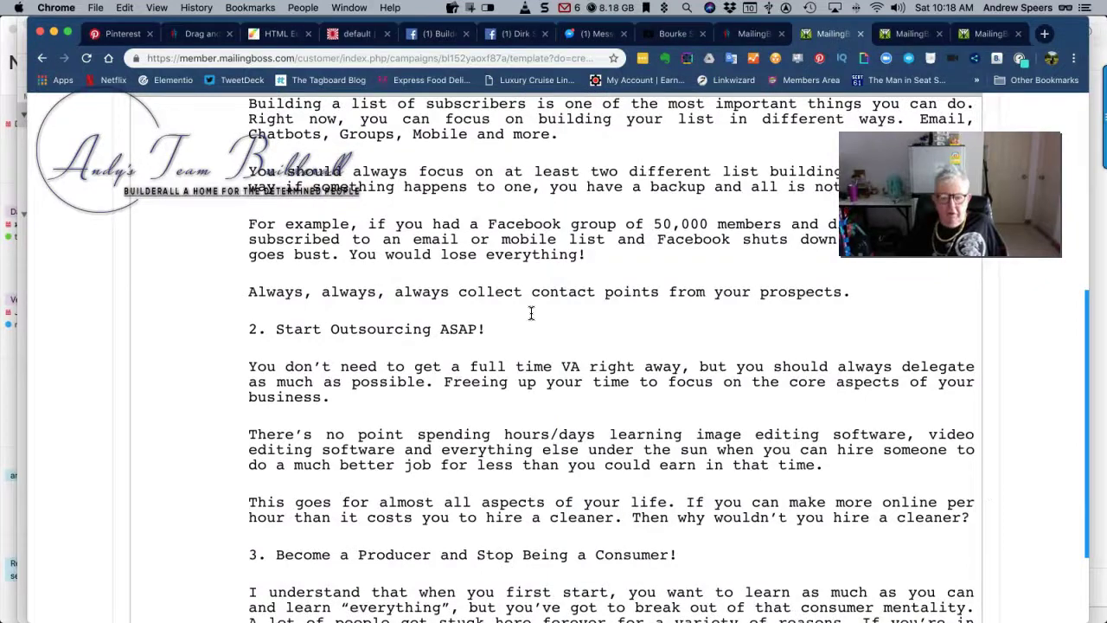
{"action": "scroll", "coordinate": [476, 281], "scroll_direction": "up", "scroll_amount": 6}
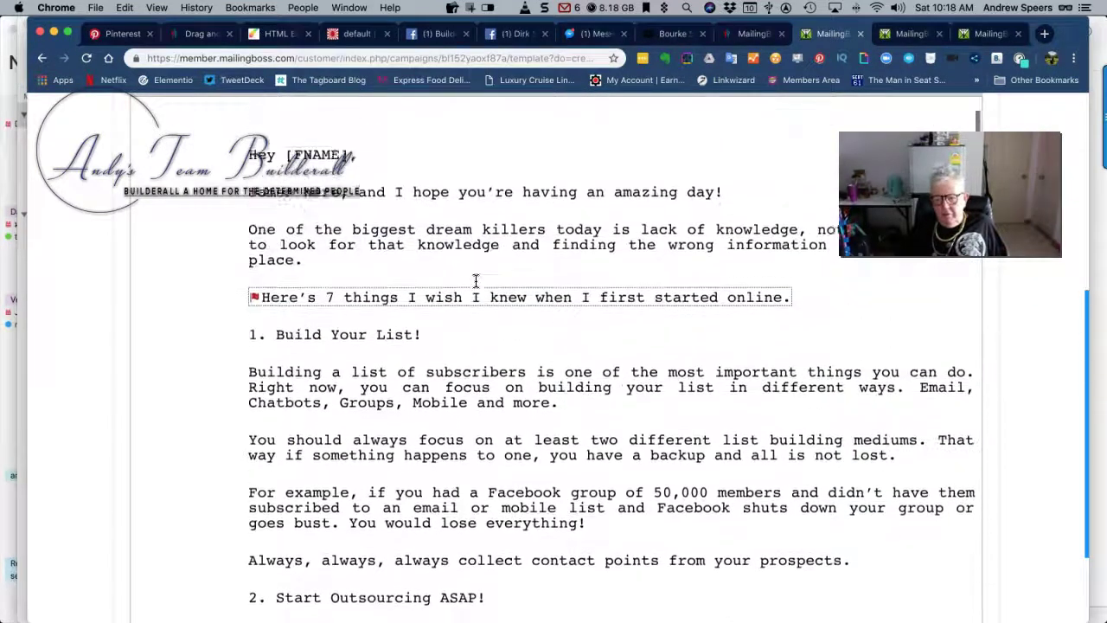
{"action": "scroll", "coordinate": [476, 281], "scroll_direction": "up", "scroll_amount": 1}
{"action": "scroll", "coordinate": [476, 281], "scroll_direction": "up", "scroll_amount": 2}
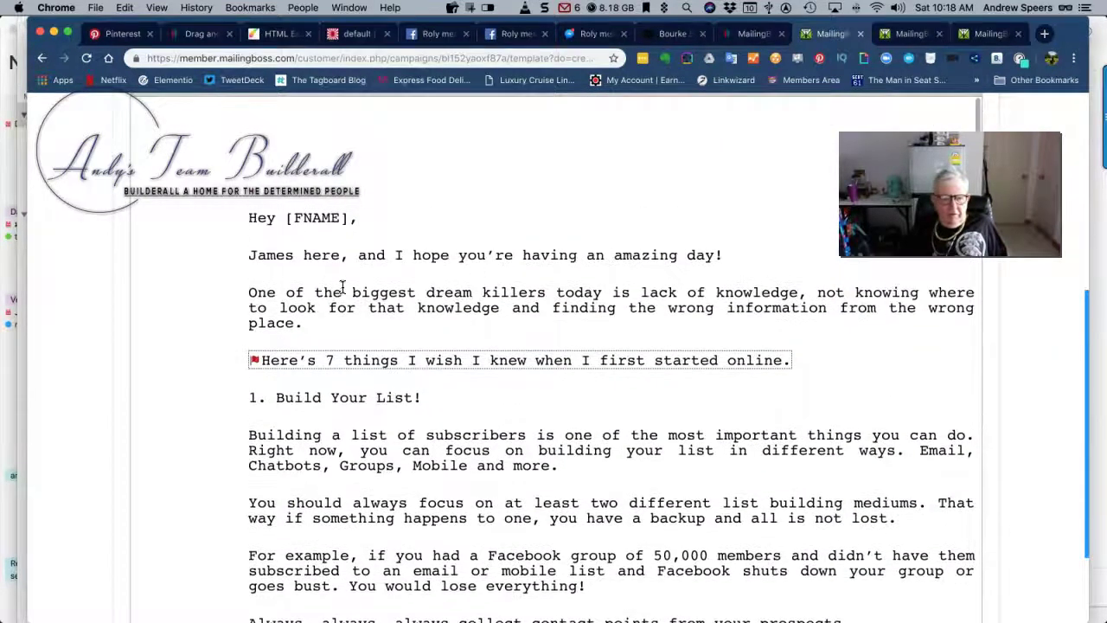
{"action": "left_click", "coordinate": [293, 256]}
{"action": "key", "text": "BackSpace"}
{"action": "key", "text": "BackSpace"}
{"action": "key", "text": "BackSpace"}
{"action": "key", "text": "BackSpace"}
{"action": "key", "text": "BackSpace"}
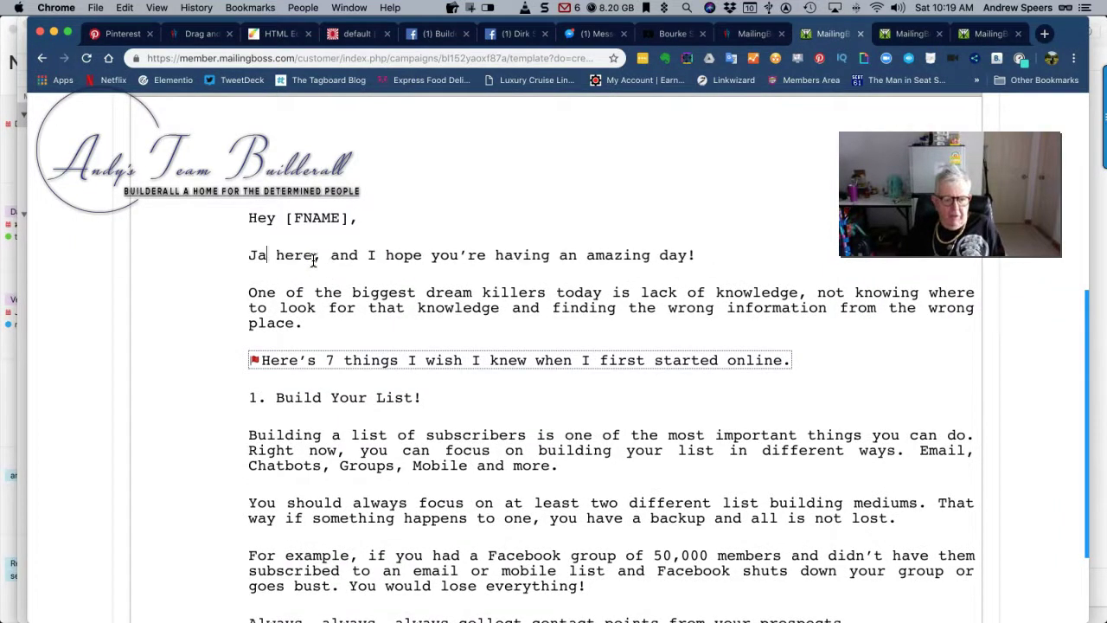
{"action": "type", "text": "And"}
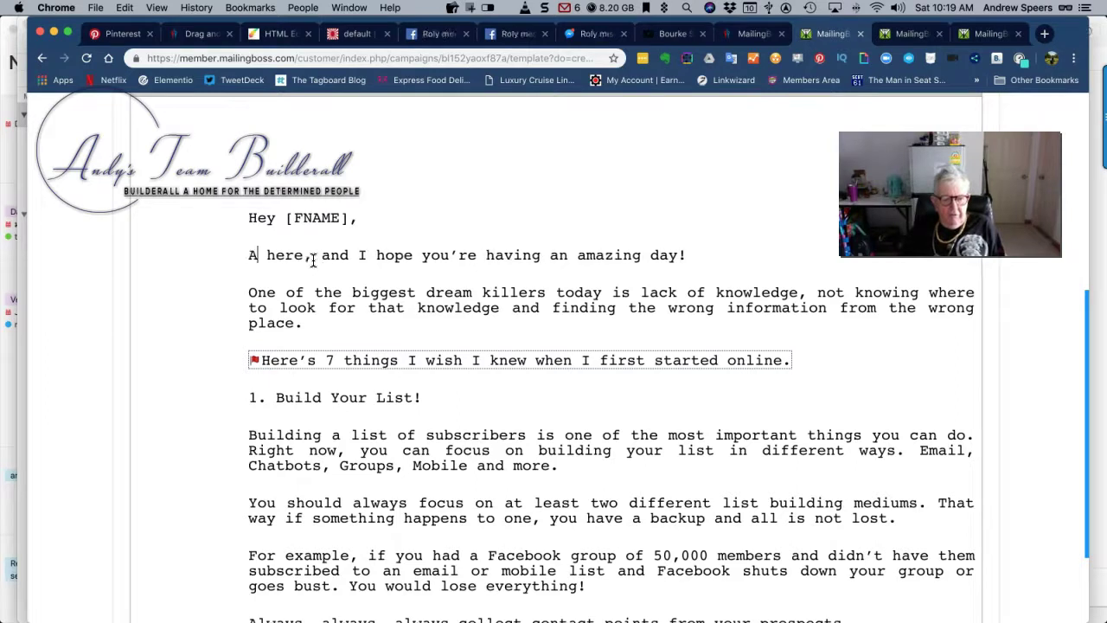
{"action": "type", "text": "y"}
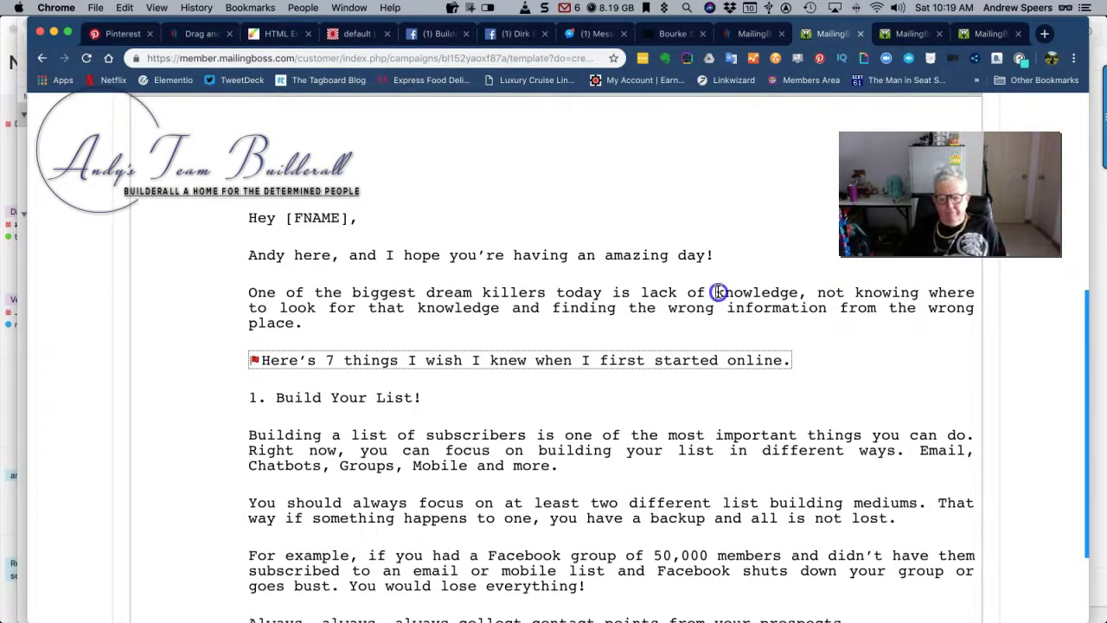
Add line breaks before both occurrences of 'knowledge' in the opening paragraph
{"action": "key", "text": "shift+Return"}
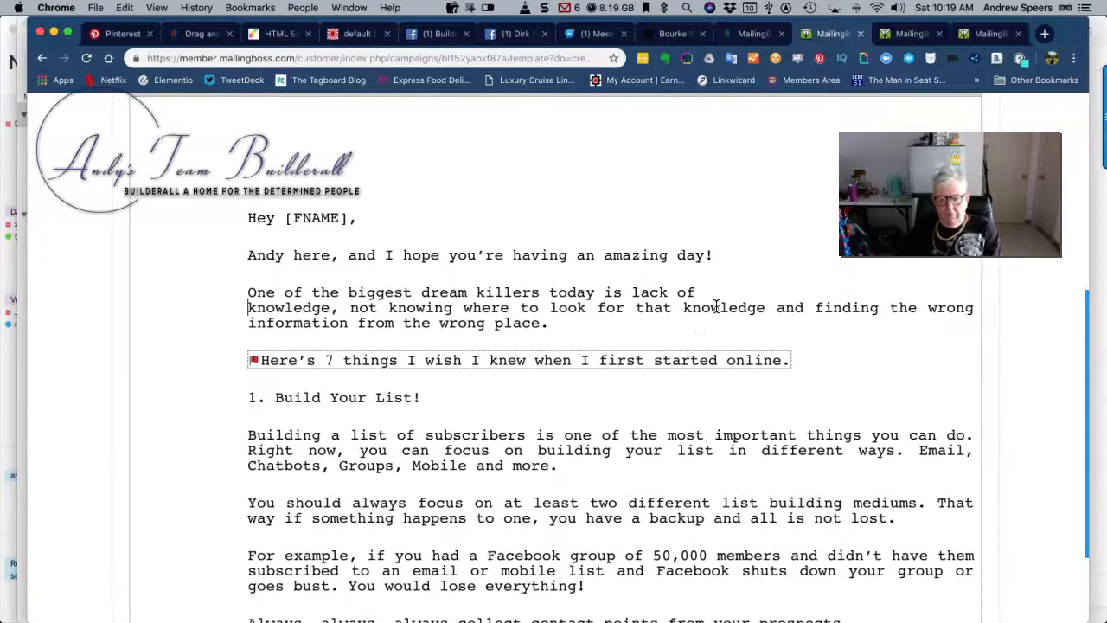
{"action": "left_click", "coordinate": [683, 310]}
{"action": "key", "text": "shift+Return"}
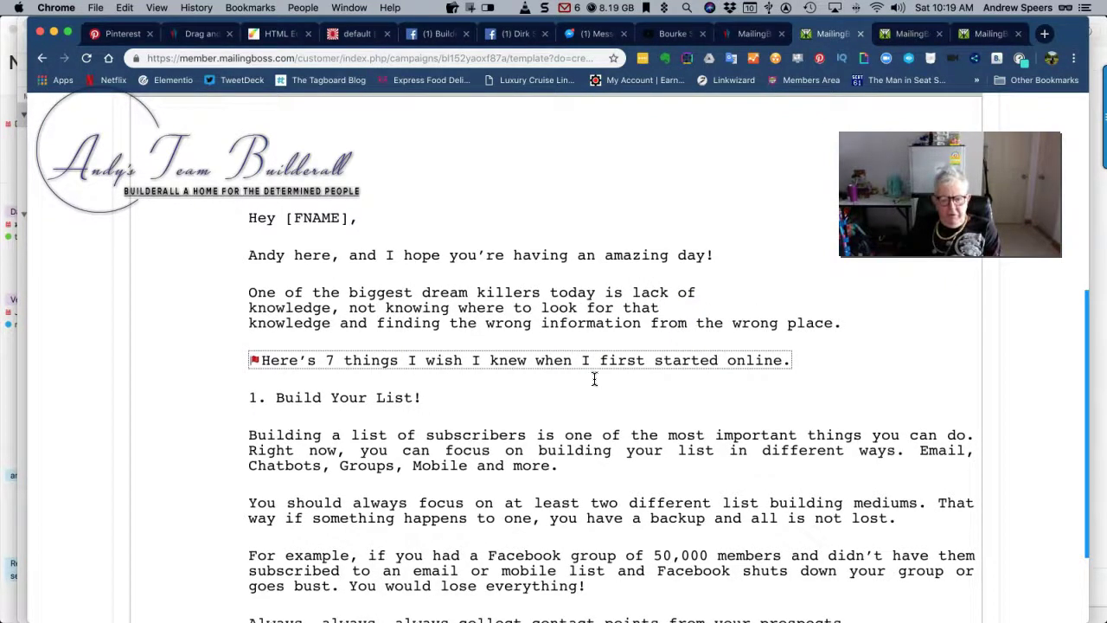
{"action": "scroll", "coordinate": [239, 407], "scroll_direction": "down", "scroll_amount": 4}
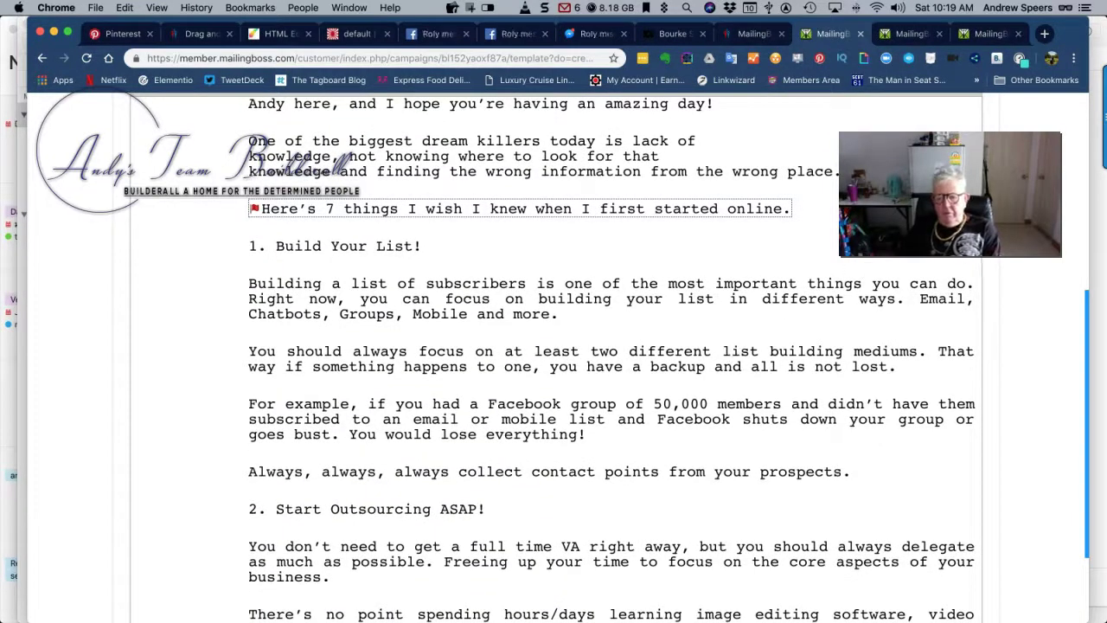
{"action": "left_click_drag", "start_coordinate": [950, 195], "coordinate": [981, 164]}
{"action": "scroll", "coordinate": [539, 257], "scroll_direction": "down", "scroll_amount": 1}
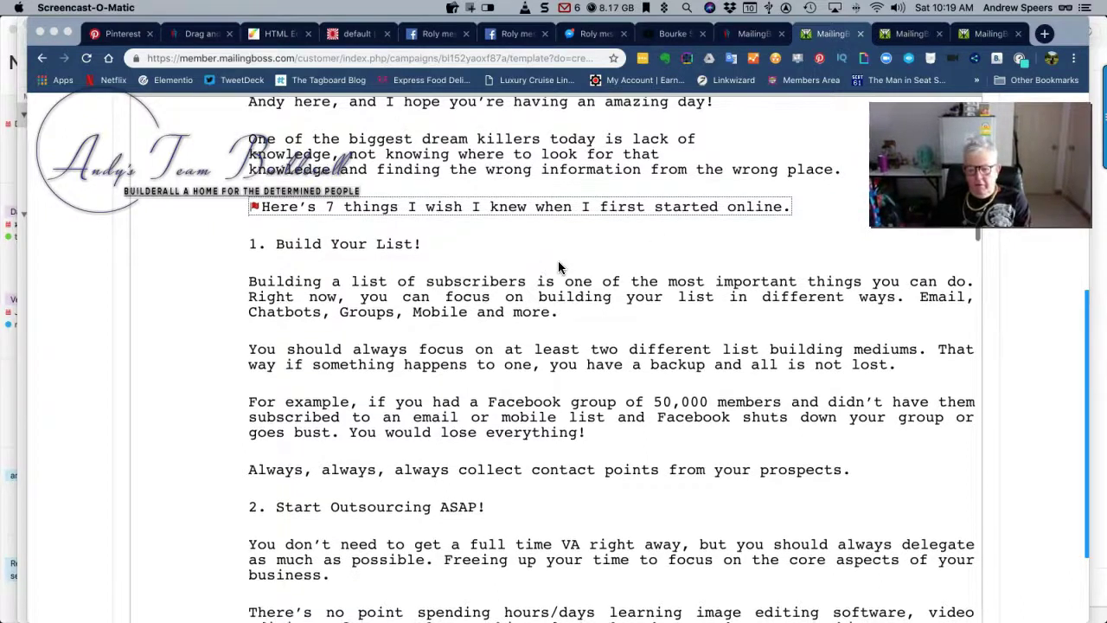
Break the next paragraph into new lines before 'important', 'on building your list' and 'Email'
{"action": "left_click", "coordinate": [715, 282]}
{"action": "key", "text": "Return"}
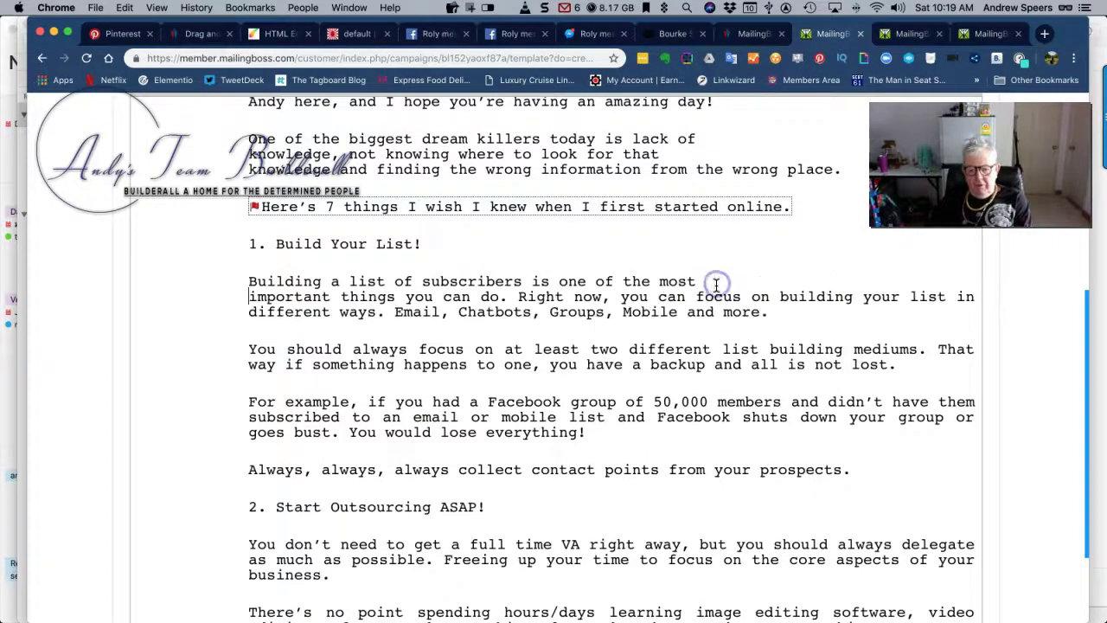
{"action": "left_click", "coordinate": [750, 297]}
{"action": "key", "text": "Return"}
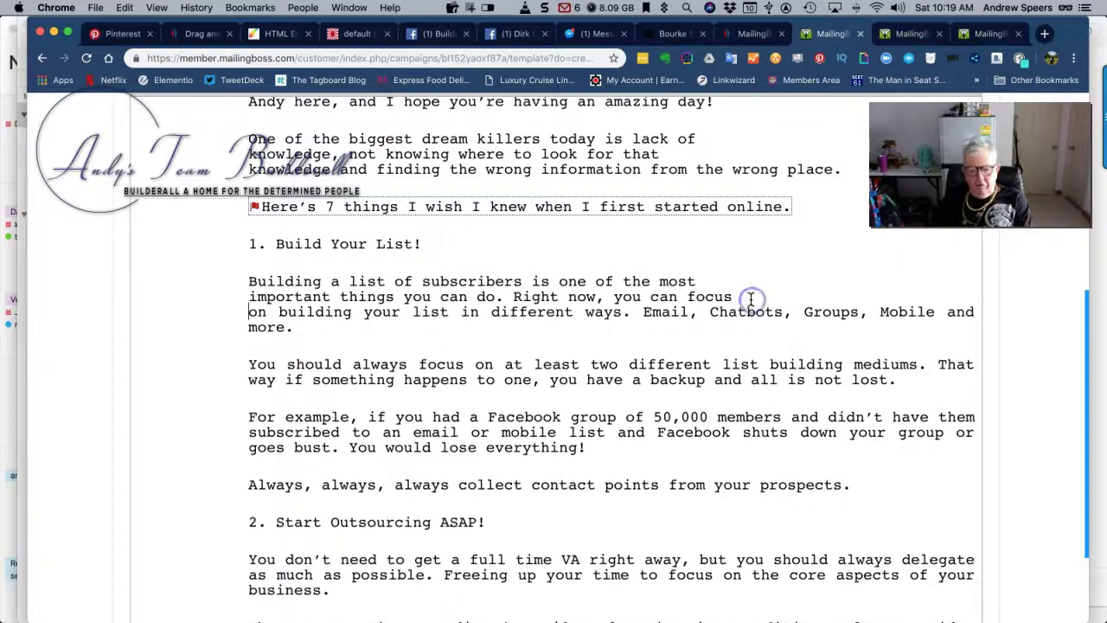
{"action": "left_click", "coordinate": [644, 313]}
{"action": "key", "text": "Return"}
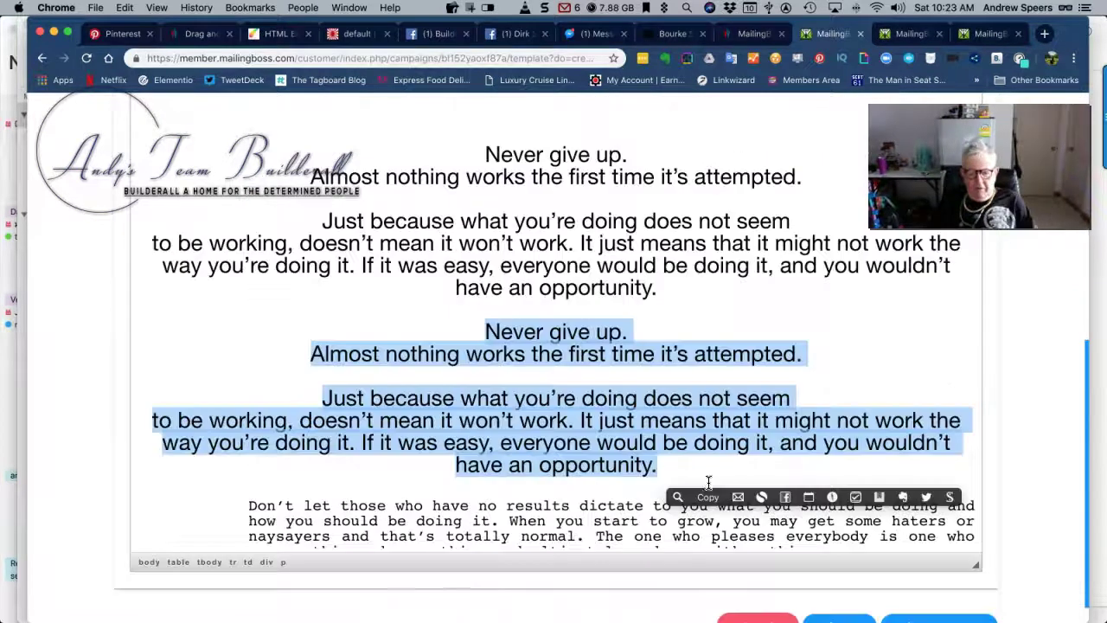
Delete the duplicate 'Never give up' quote and select the quote through the following paragraph
{"action": "key", "text": "BackSpace"}
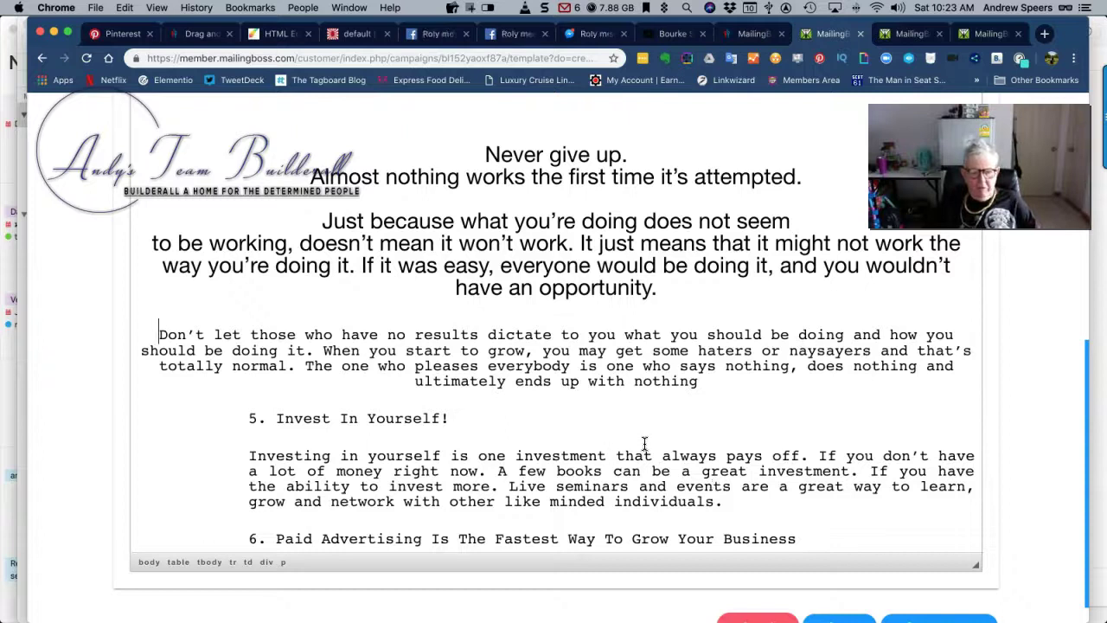
{"action": "scroll", "coordinate": [645, 443], "scroll_direction": "up", "scroll_amount": 2}
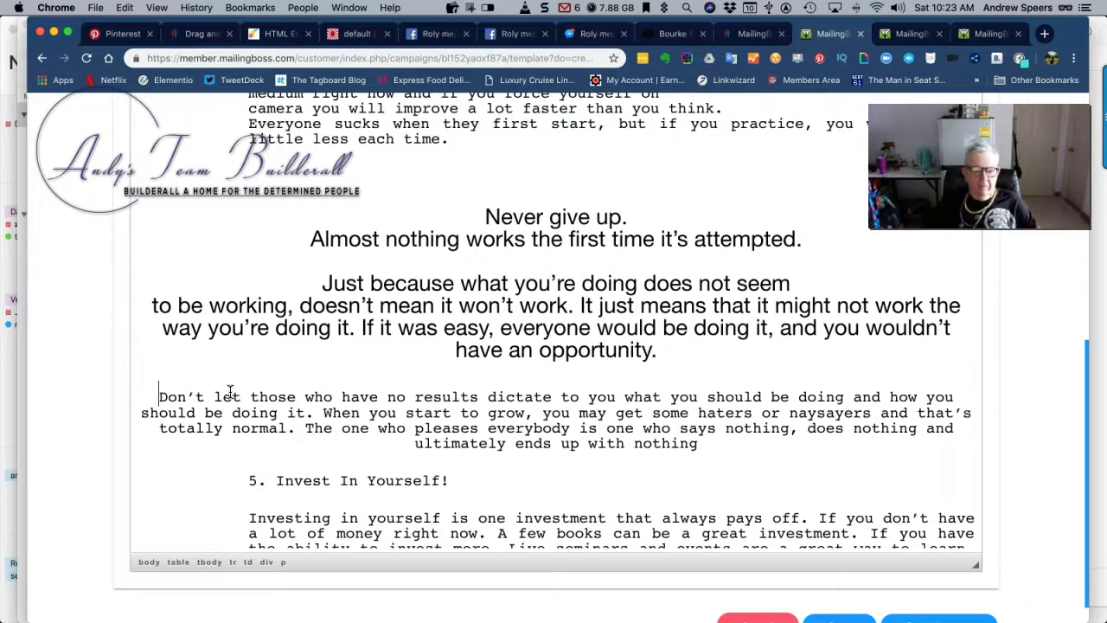
{"action": "left_click_drag", "start_coordinate": [467, 205], "coordinate": [725, 441]}
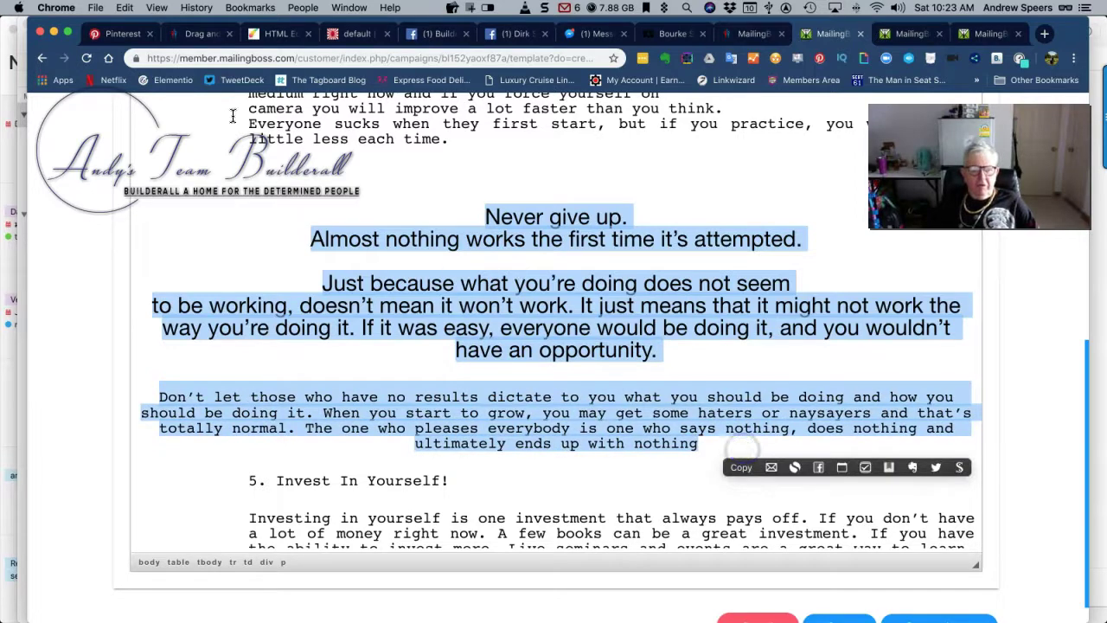
{"action": "scroll", "coordinate": [193, 134], "scroll_direction": "up", "scroll_amount": 5}
{"action": "scroll", "coordinate": [193, 134], "scroll_direction": "up", "scroll_amount": 10}
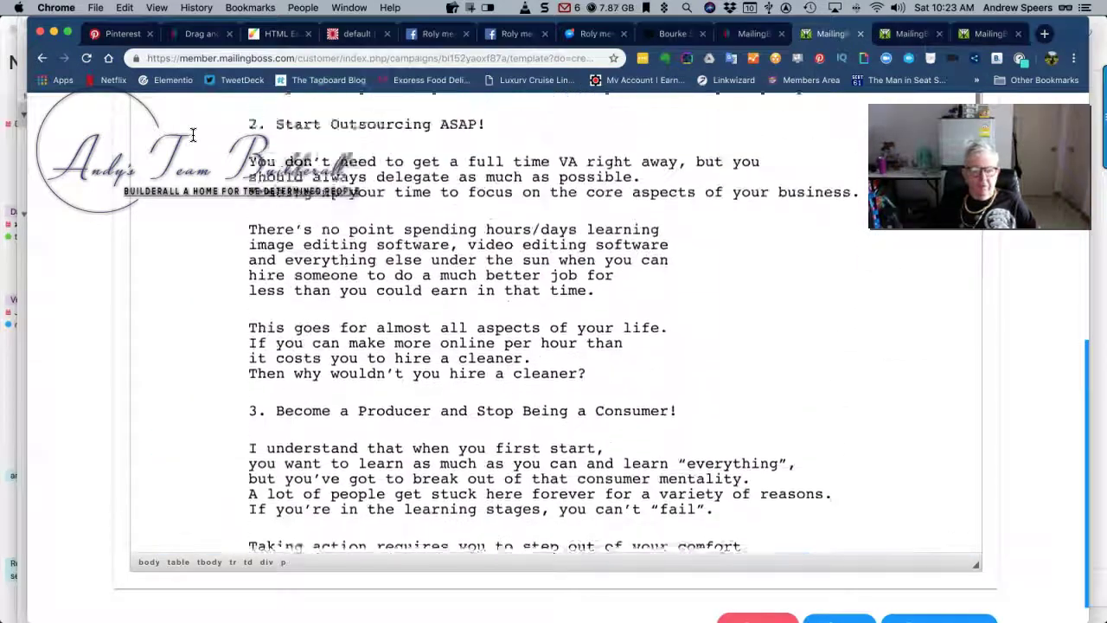
{"action": "scroll", "coordinate": [345, 173], "scroll_direction": "up", "scroll_amount": 10}
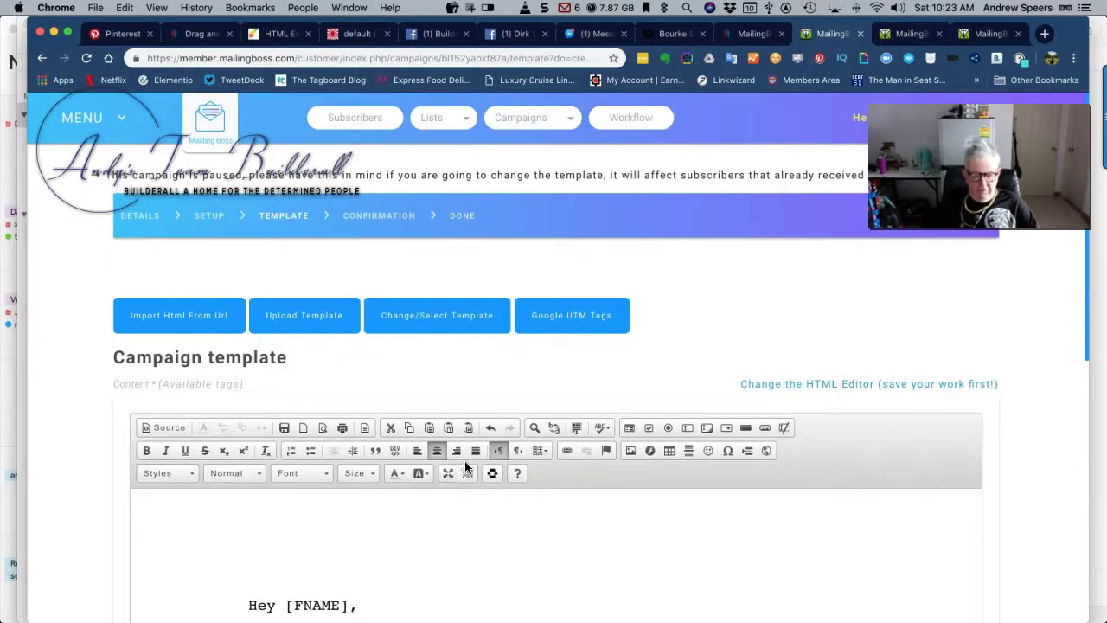
{"action": "scroll", "coordinate": [467, 458], "scroll_direction": "down", "scroll_amount": 6}
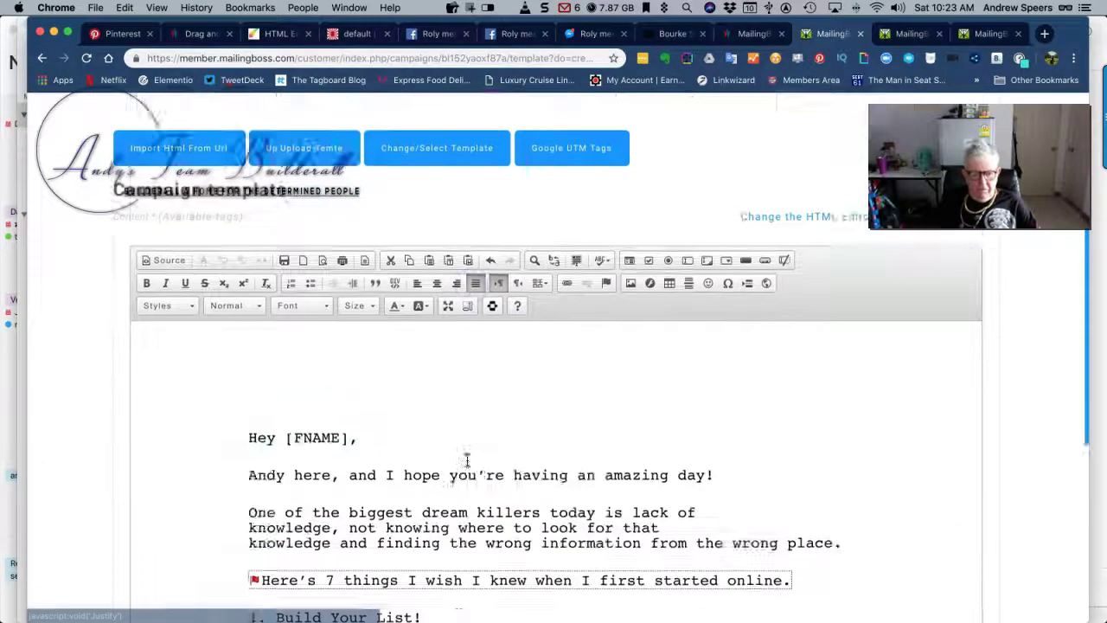
{"action": "scroll", "coordinate": [451, 390], "scroll_direction": "down", "scroll_amount": 15}
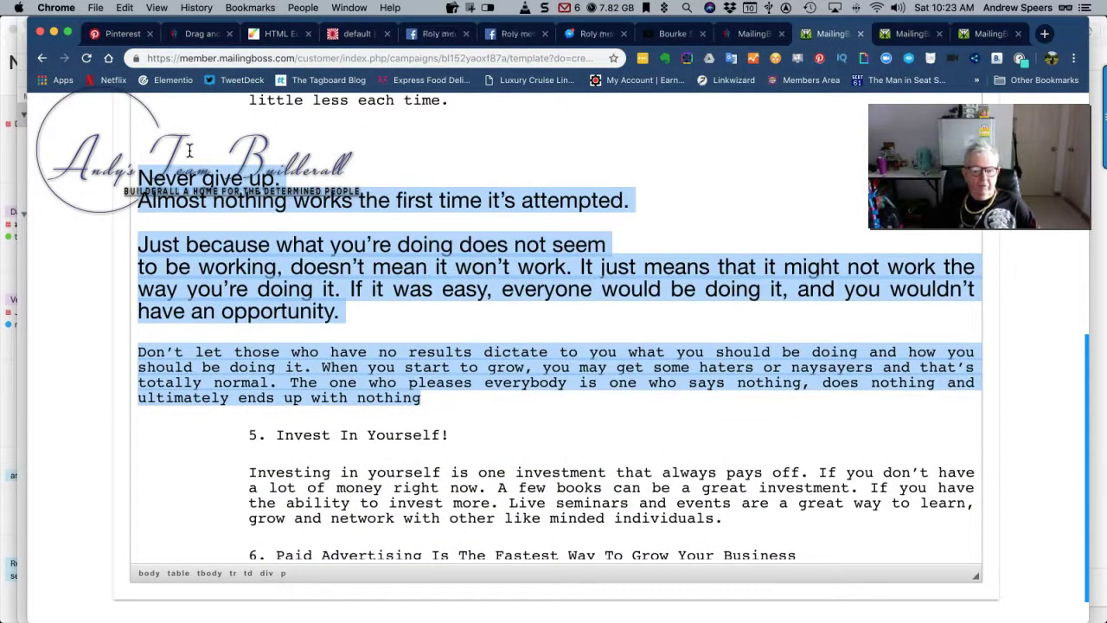
{"action": "scroll", "coordinate": [190, 149], "scroll_direction": "up", "scroll_amount": 10}
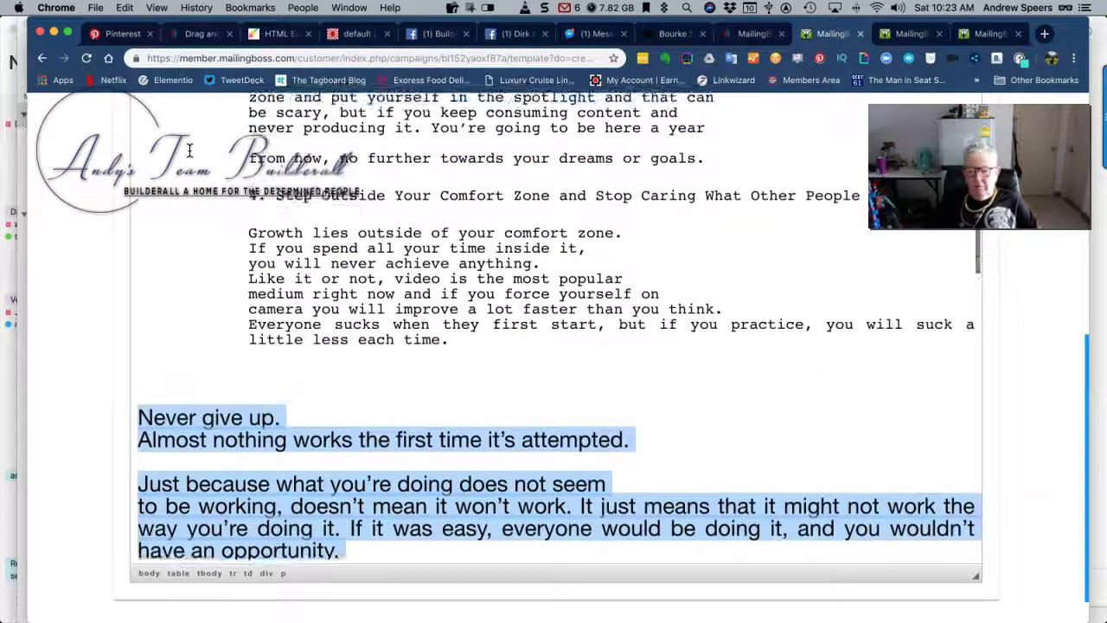
{"action": "scroll", "coordinate": [189, 149], "scroll_direction": "up", "scroll_amount": 15}
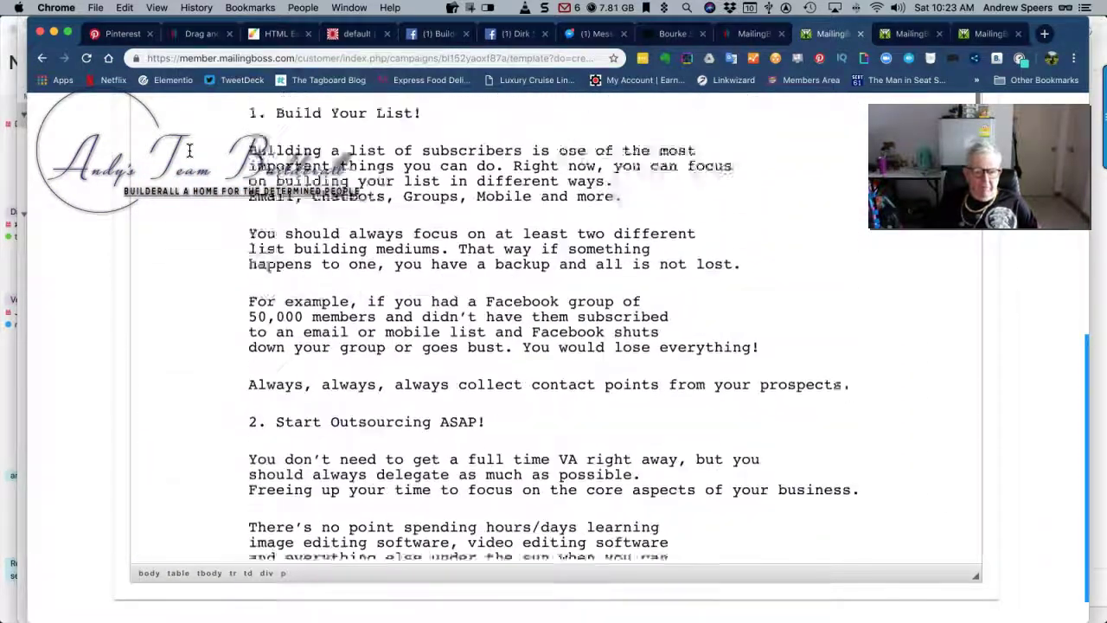
{"action": "scroll", "coordinate": [190, 149], "scroll_direction": "up", "scroll_amount": 4}
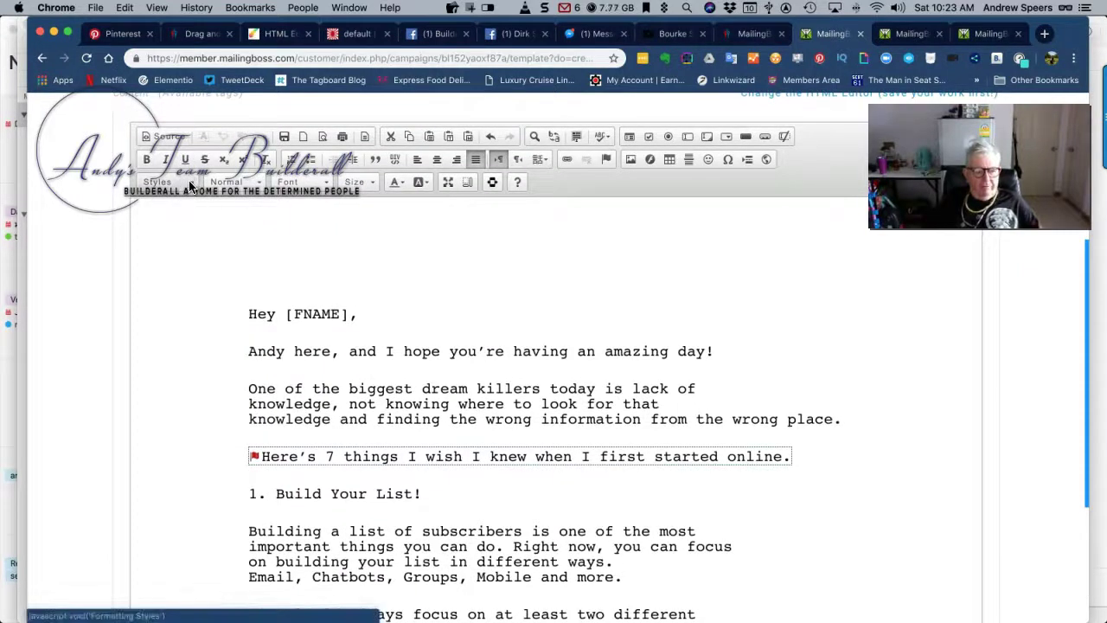
Apply the Typewriter style at size 22 to the selected quote passage
{"action": "left_click", "coordinate": [194, 186]}
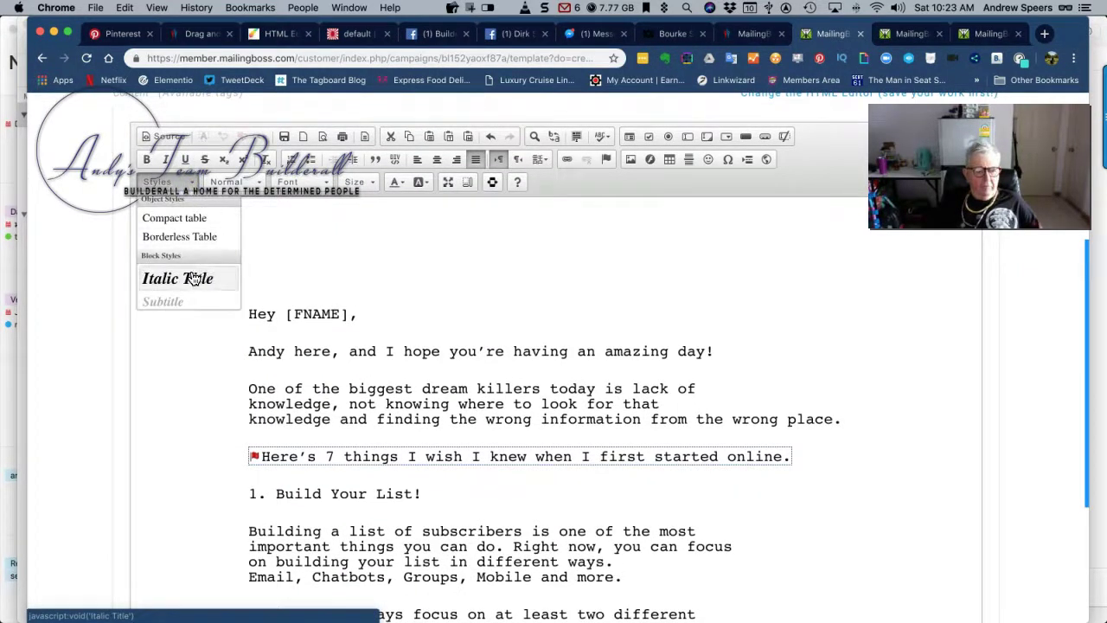
{"action": "scroll", "coordinate": [194, 278], "scroll_direction": "down", "scroll_amount": 5}
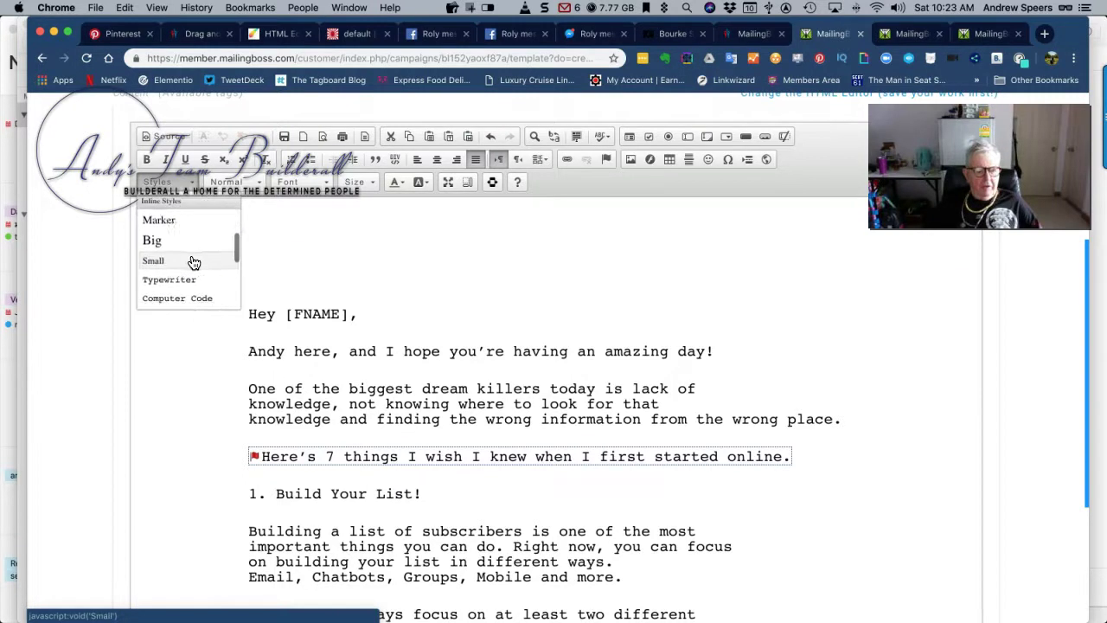
{"action": "scroll", "coordinate": [196, 262], "scroll_direction": "down", "scroll_amount": 1}
{"action": "left_click", "coordinate": [187, 265]}
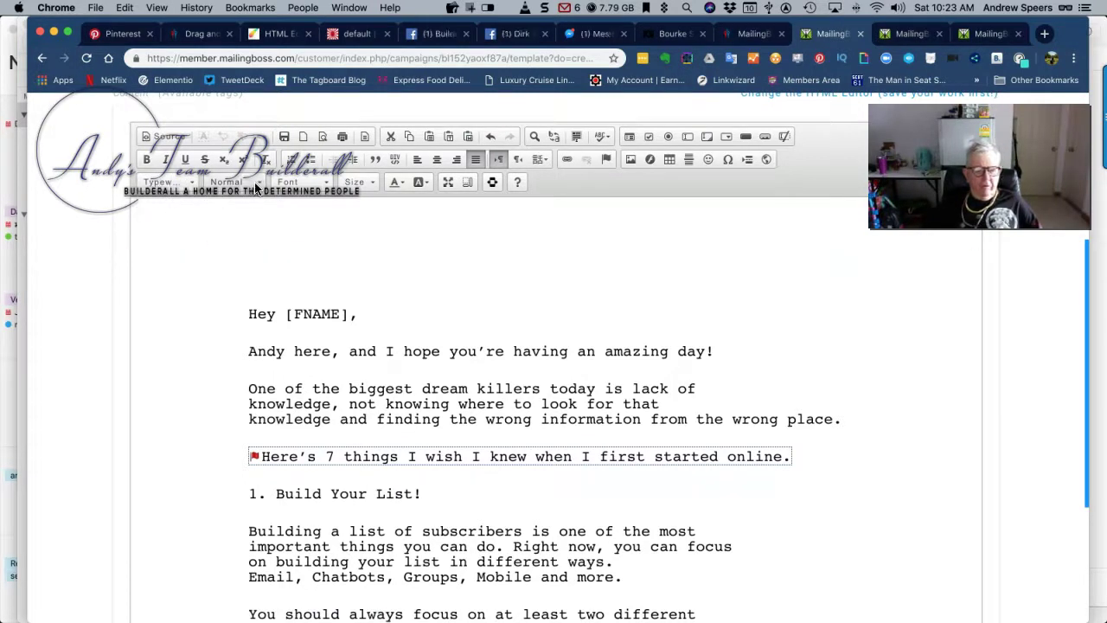
{"action": "left_click", "coordinate": [370, 184]}
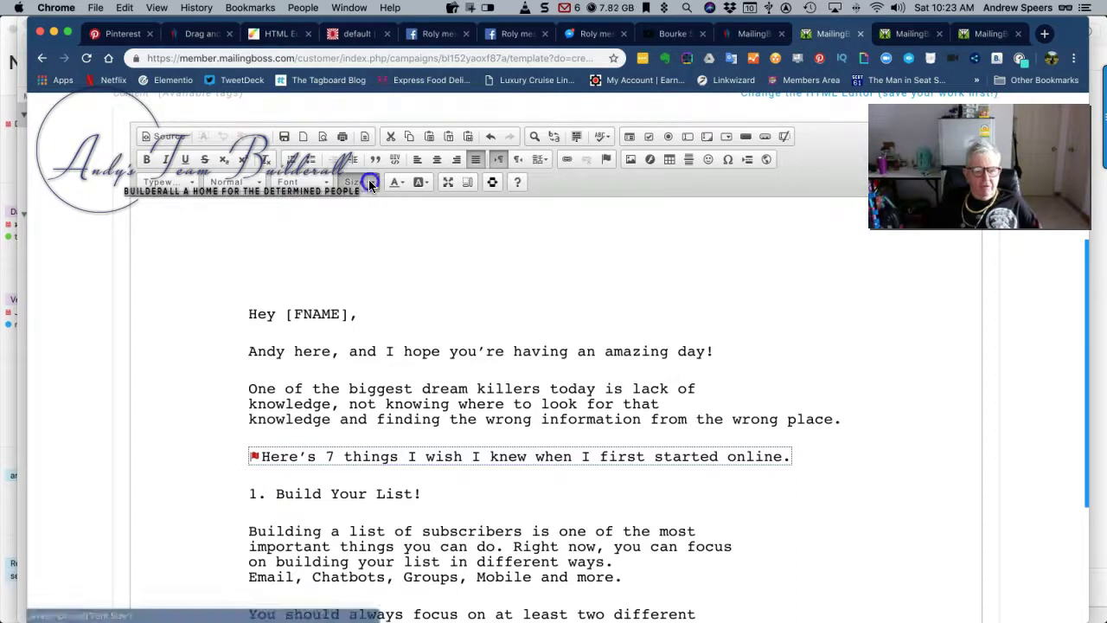
{"action": "scroll", "coordinate": [363, 257], "scroll_direction": "down", "scroll_amount": 2}
{"action": "scroll", "coordinate": [360, 281], "scroll_direction": "down", "scroll_amount": 1}
{"action": "left_click", "coordinate": [361, 277]}
{"action": "scroll", "coordinate": [227, 258], "scroll_direction": "down", "scroll_amount": 15}
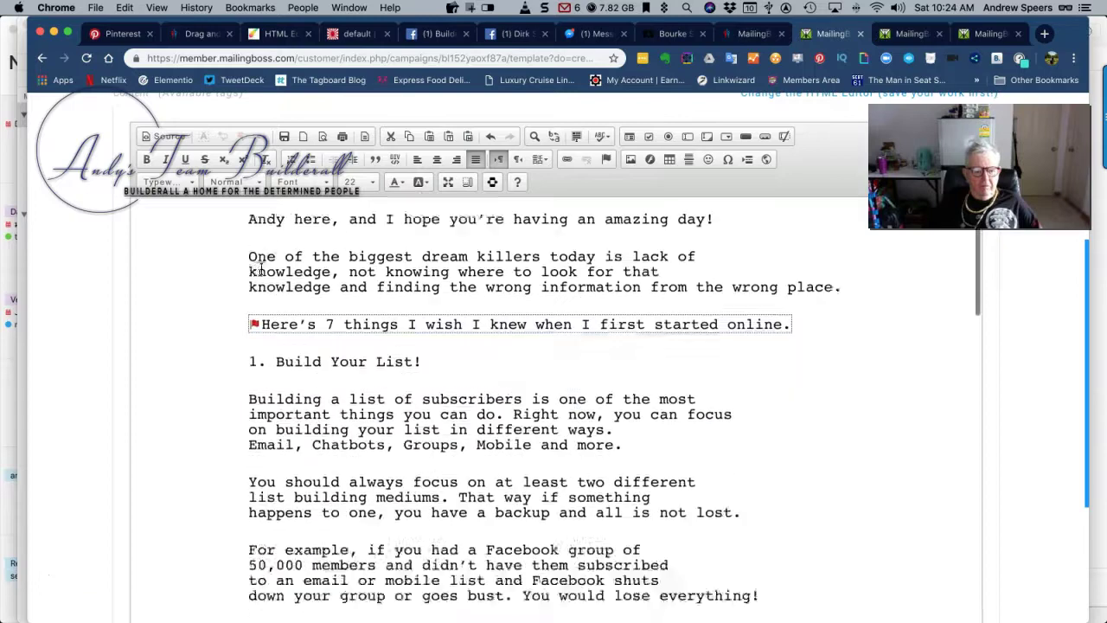
{"action": "scroll", "coordinate": [227, 258], "scroll_direction": "down", "scroll_amount": 10}
{"action": "scroll", "coordinate": [227, 258], "scroll_direction": "up", "scroll_amount": 5}
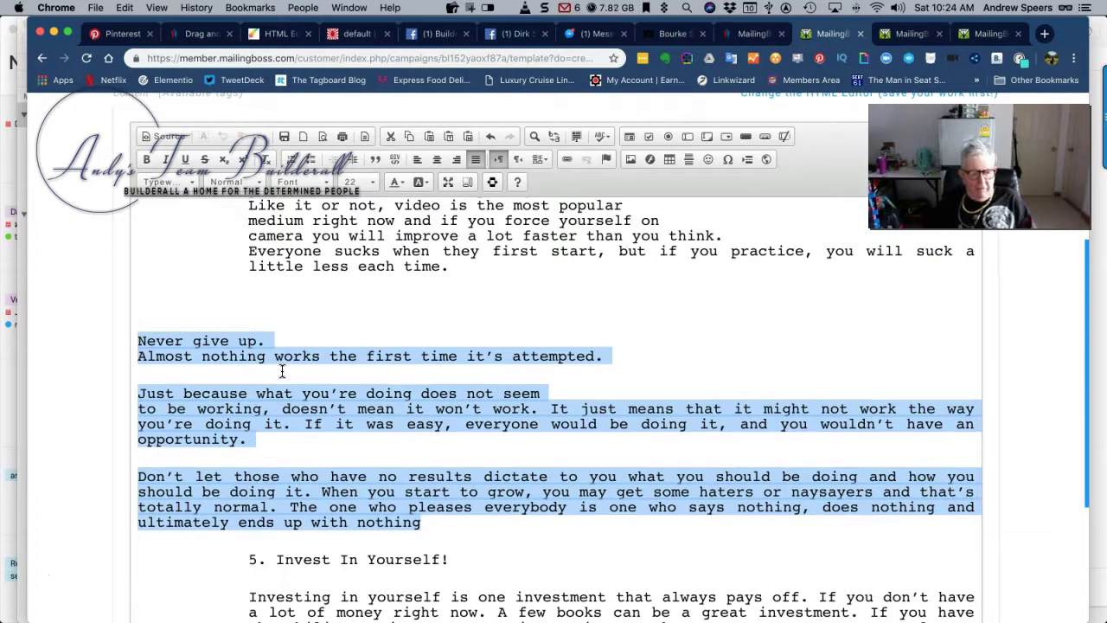
Add a line break after 'Never give up.' and start typing the quote credit
{"action": "left_click", "coordinate": [296, 344]}
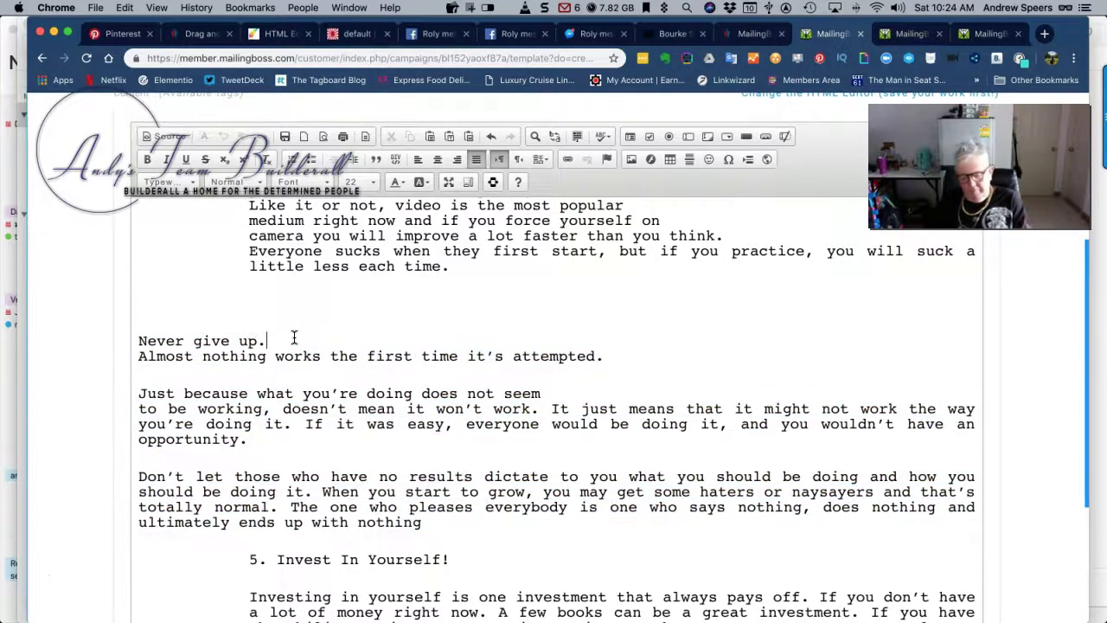
{"action": "key", "text": "Return"}
{"action": "left_click", "coordinate": [292, 339]}
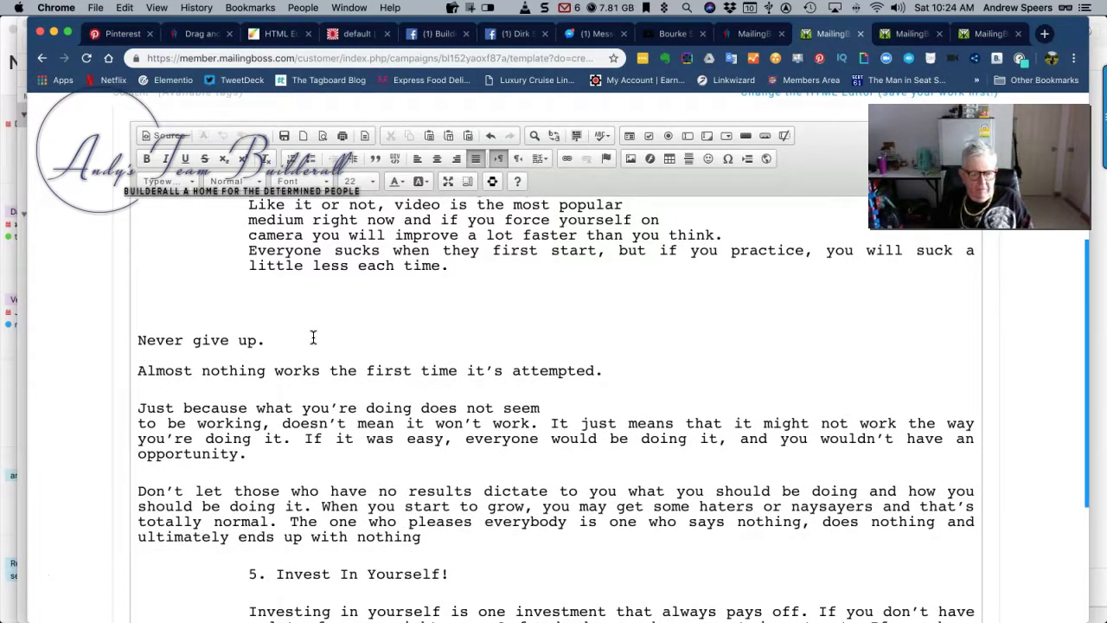
{"action": "type", "text": "W"}
{"action": "type", "text": "O"}
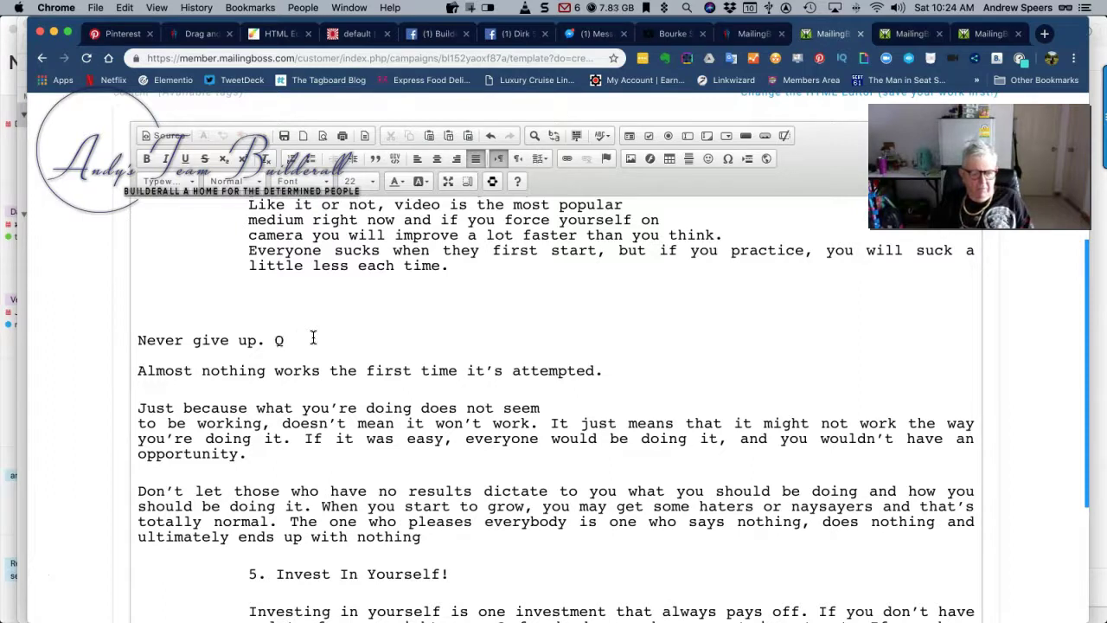
{"action": "type", "text": "uote"}
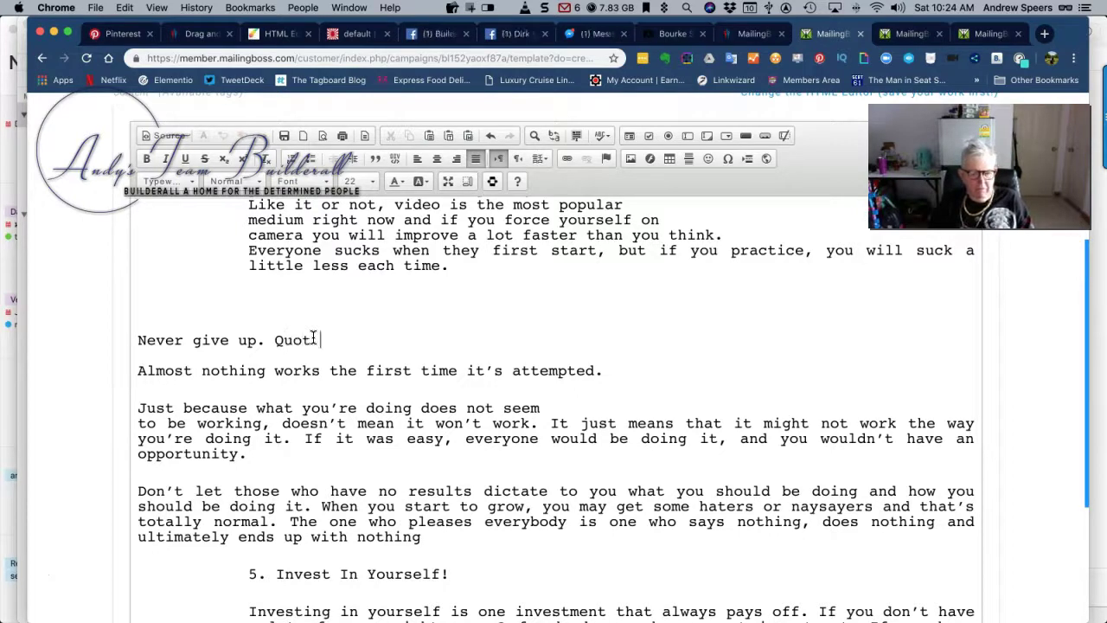
Fix the typo so the line reads 'Never give up. Quote Bob Parsons'
{"action": "key", "text": "BackSpace"}
{"action": "key", "text": "BackSpace"}
{"action": "type", "text": "Bob"}
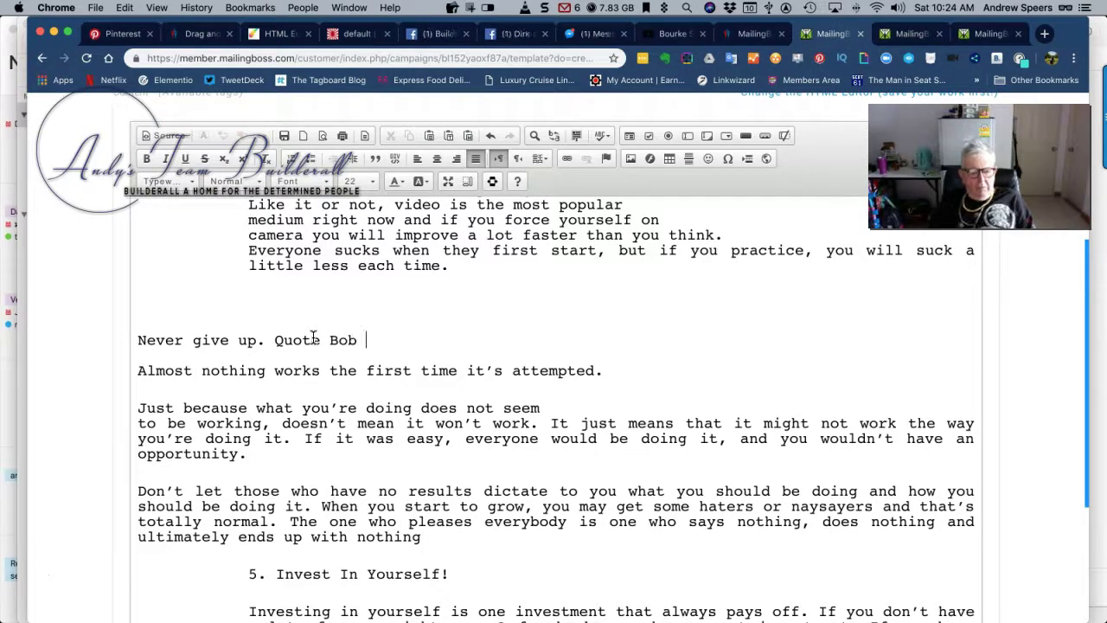
{"action": "type", "text": " Parsons"}
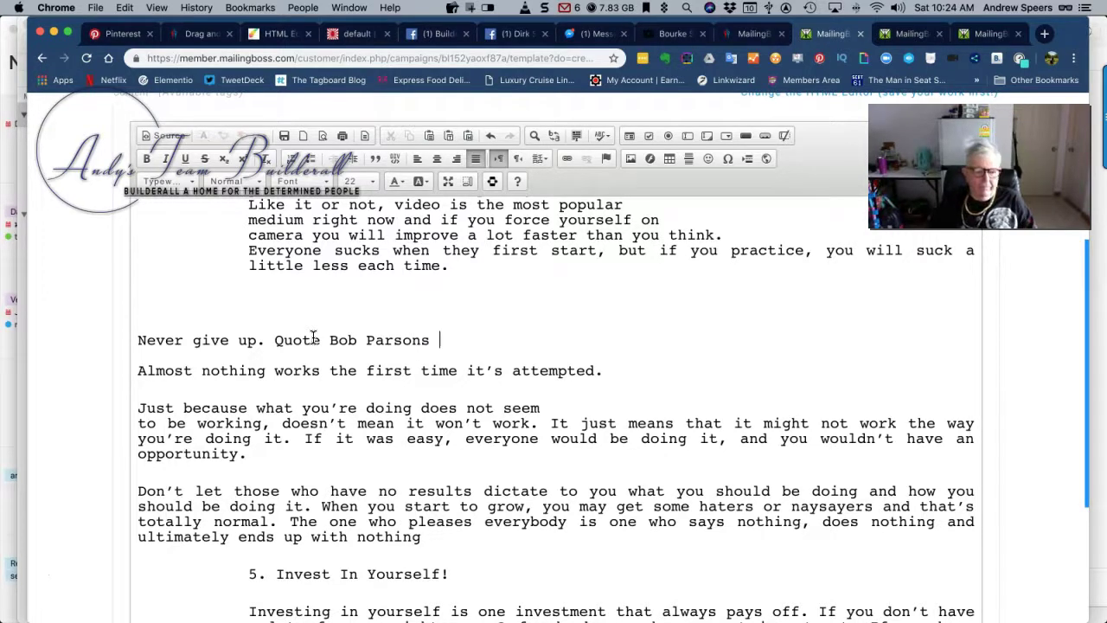
{"action": "scroll", "coordinate": [190, 390], "scroll_direction": "down", "scroll_amount": 5}
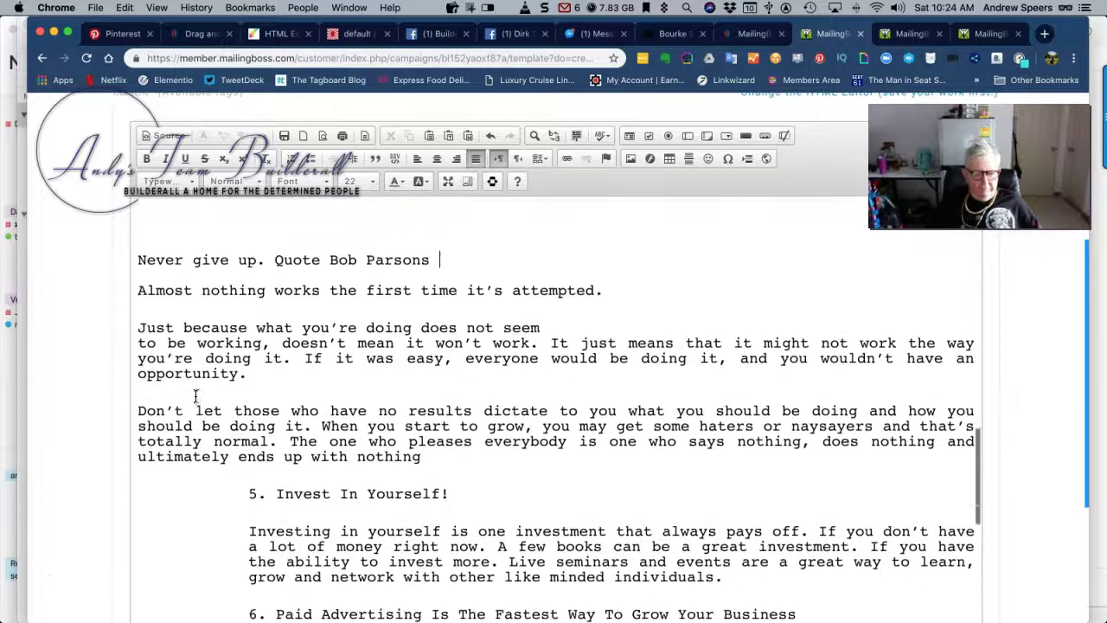
Indent the quote paragraphs from 'Never' to 'nothing' four steps to the right
{"action": "left_click_drag", "start_coordinate": [136, 252], "coordinate": [482, 464]}
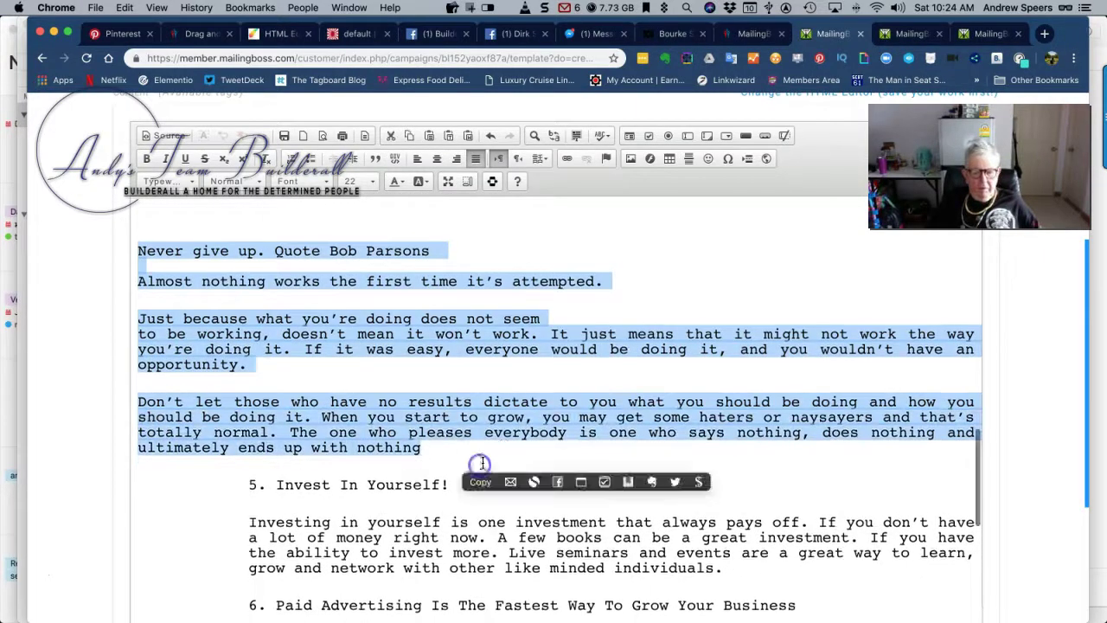
{"action": "left_click", "coordinate": [355, 158]}
{"action": "left_click", "coordinate": [354, 158]}
{"action": "left_click", "coordinate": [354, 158]}
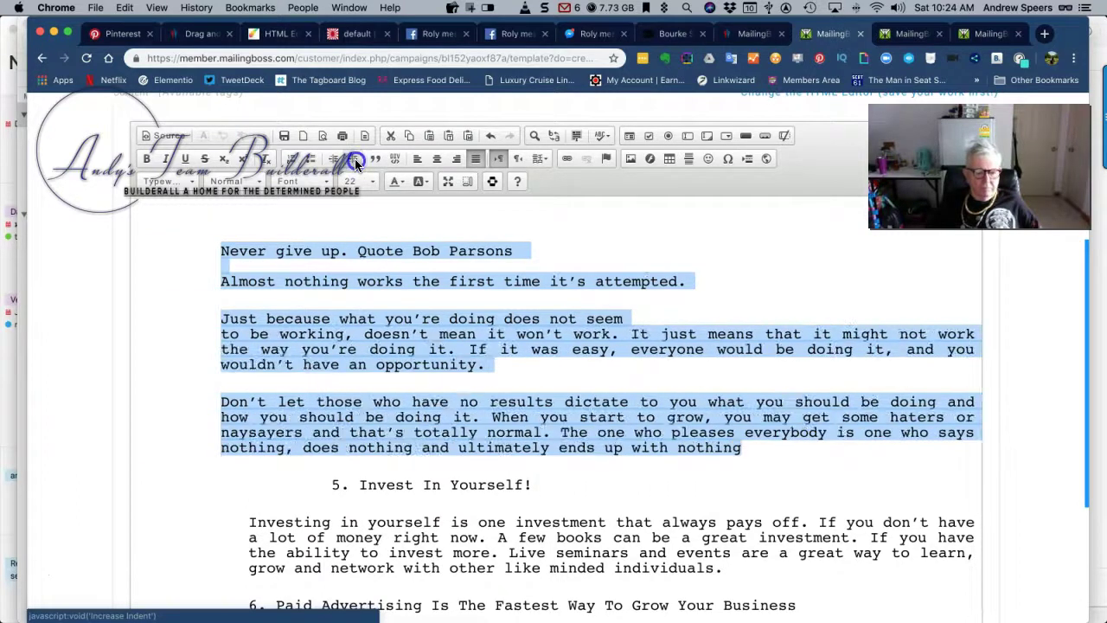
{"action": "left_click", "coordinate": [355, 159]}
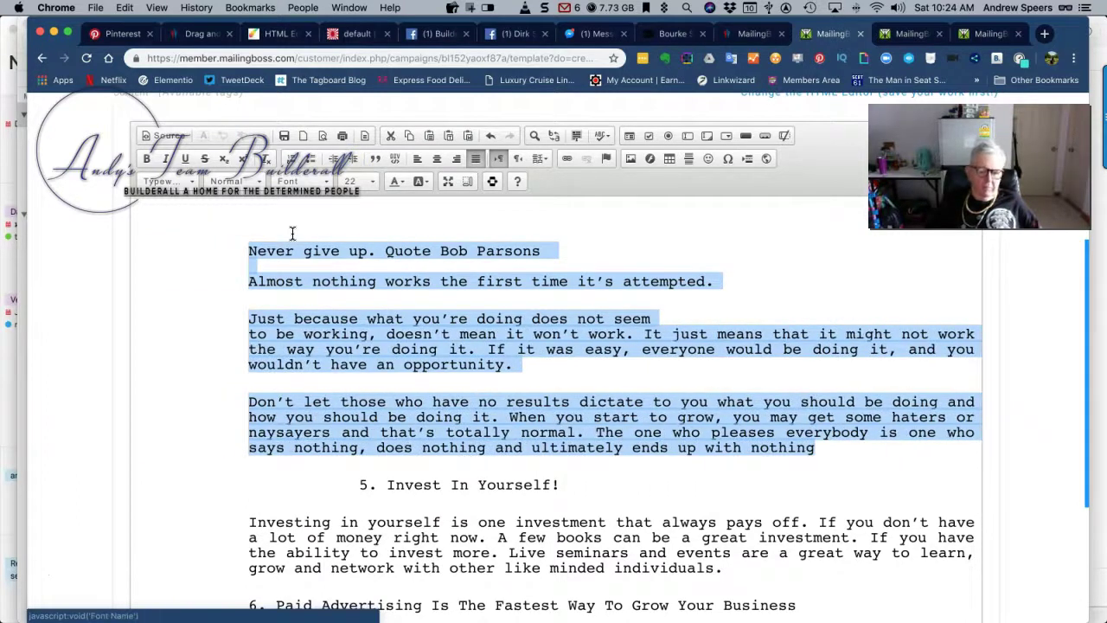
{"action": "scroll", "coordinate": [281, 269], "scroll_direction": "up", "scroll_amount": 5}
{"action": "scroll", "coordinate": [281, 269], "scroll_direction": "down", "scroll_amount": 10}
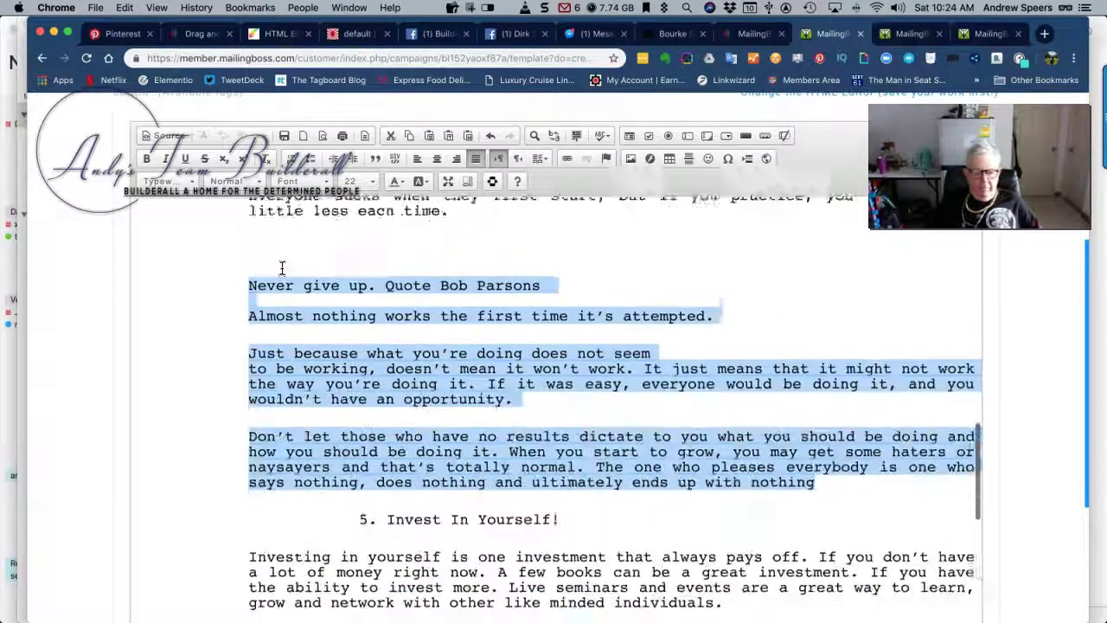
Move the '5. Invest In Yourself!' heading back to the left with Decrease Indent
{"action": "left_click", "coordinate": [346, 278]}
{"action": "left_click_drag", "start_coordinate": [345, 278], "coordinate": [581, 272]}
{"action": "left_click", "coordinate": [560, 250]}
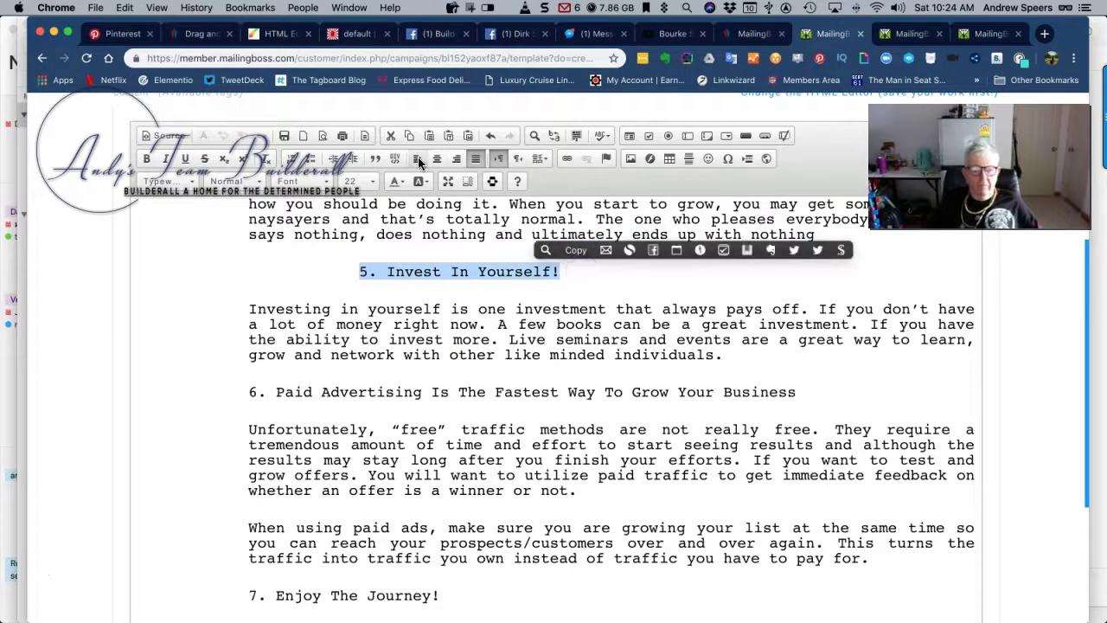
{"action": "left_click", "coordinate": [336, 161]}
{"action": "left_click", "coordinate": [336, 161]}
{"action": "left_click", "coordinate": [335, 161]}
{"action": "left_click", "coordinate": [335, 161]}
{"action": "left_click", "coordinate": [336, 161]}
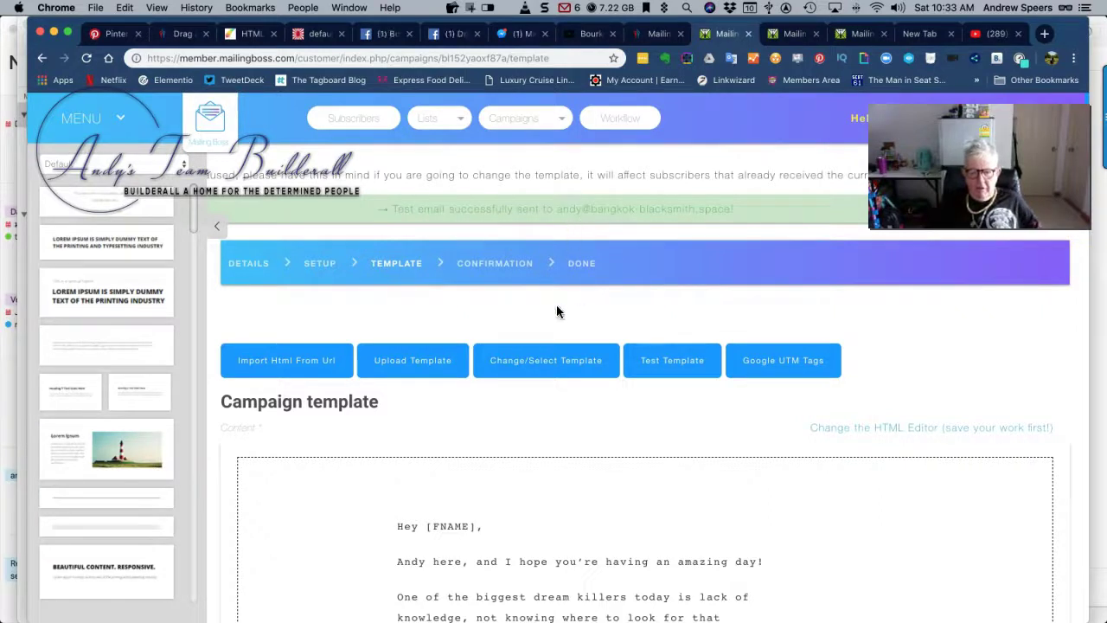
Save the template and continue to Confirmation, then open the received test email in Mail
{"action": "scroll", "coordinate": [556, 312], "scroll_direction": "down", "scroll_amount": 5}
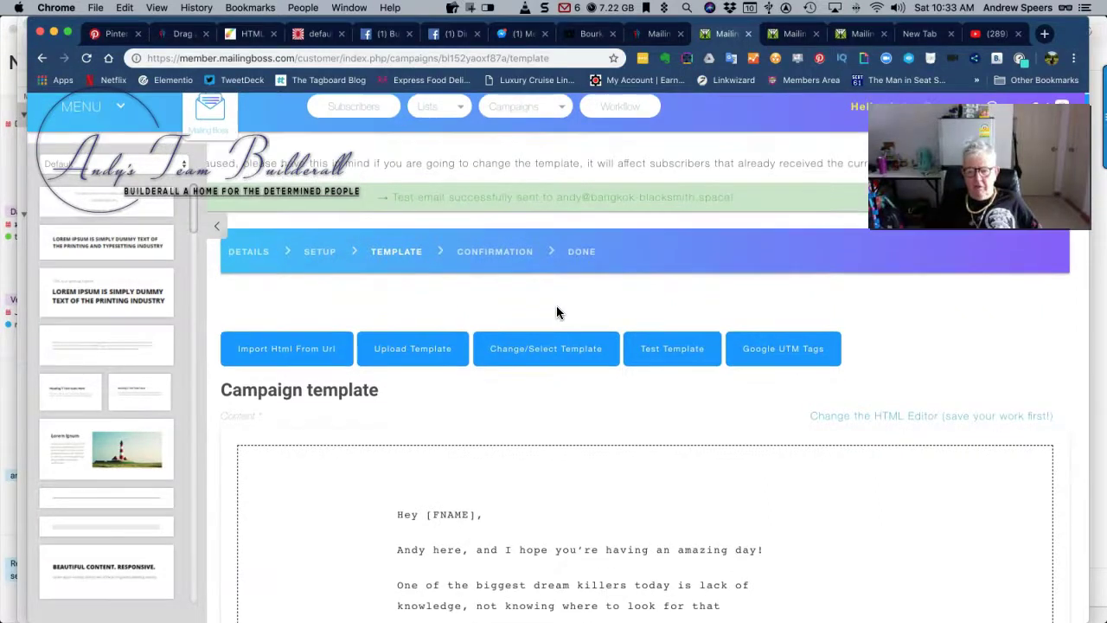
{"action": "scroll", "coordinate": [557, 312], "scroll_direction": "down", "scroll_amount": 20}
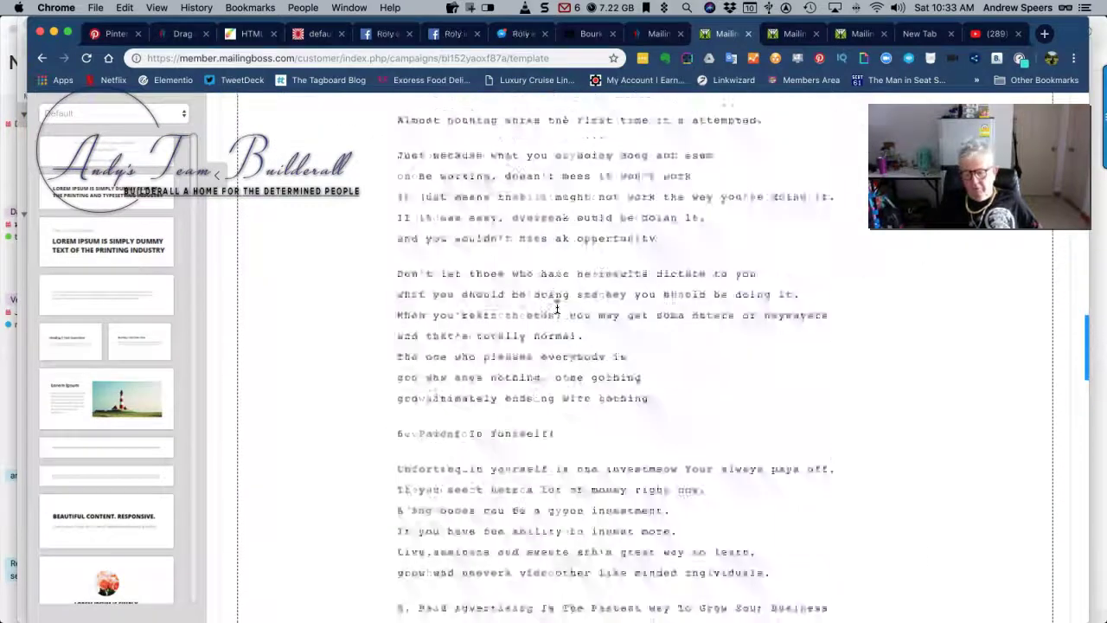
{"action": "scroll", "coordinate": [556, 305], "scroll_direction": "down", "scroll_amount": 4}
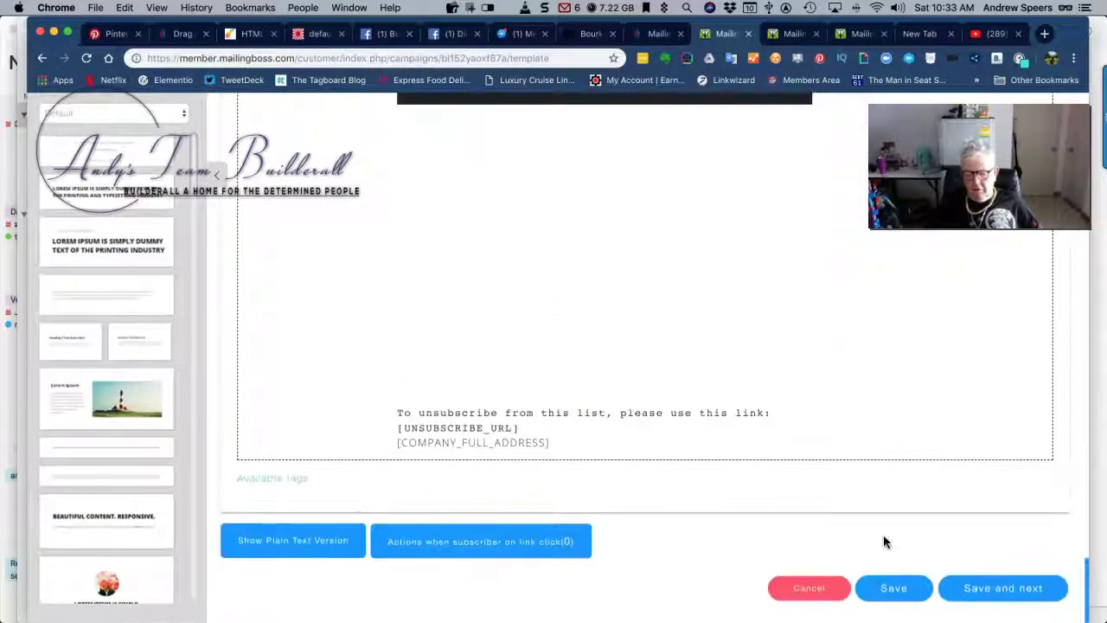
{"action": "left_click", "coordinate": [1007, 595]}
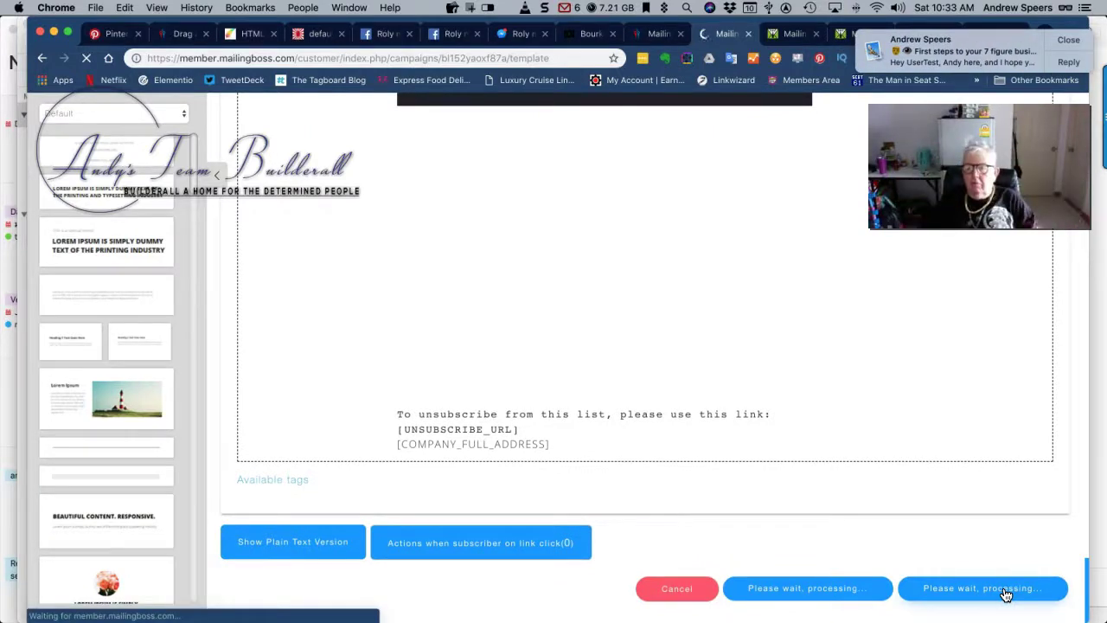
{"action": "left_click", "coordinate": [973, 48]}
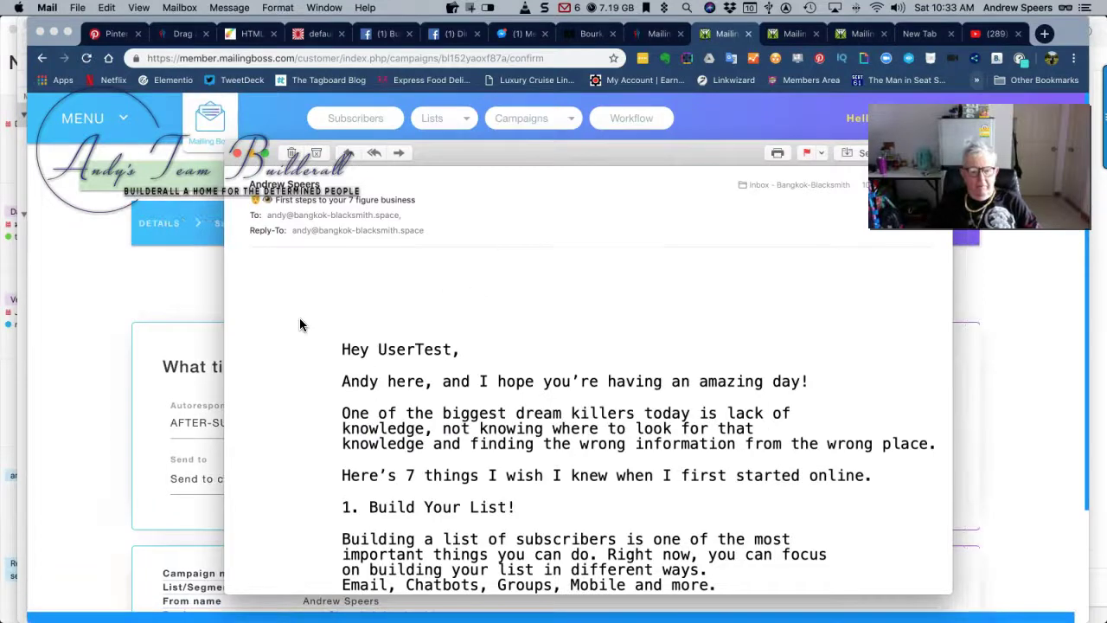
Read the test email in Mail down to its sign-off and close its window
{"action": "scroll", "coordinate": [300, 324], "scroll_direction": "down", "scroll_amount": 10}
{"action": "scroll", "coordinate": [300, 325], "scroll_direction": "down", "scroll_amount": 20}
{"action": "scroll", "coordinate": [301, 325], "scroll_direction": "down", "scroll_amount": 10}
{"action": "scroll", "coordinate": [300, 325], "scroll_direction": "down", "scroll_amount": 10}
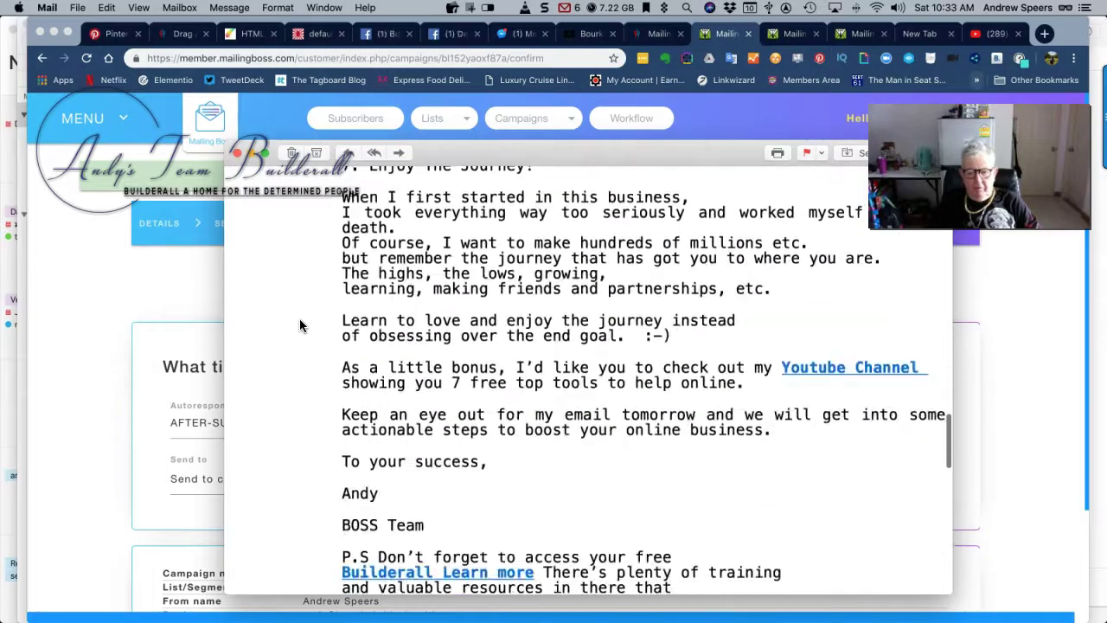
{"action": "scroll", "coordinate": [299, 319], "scroll_direction": "down", "scroll_amount": 2}
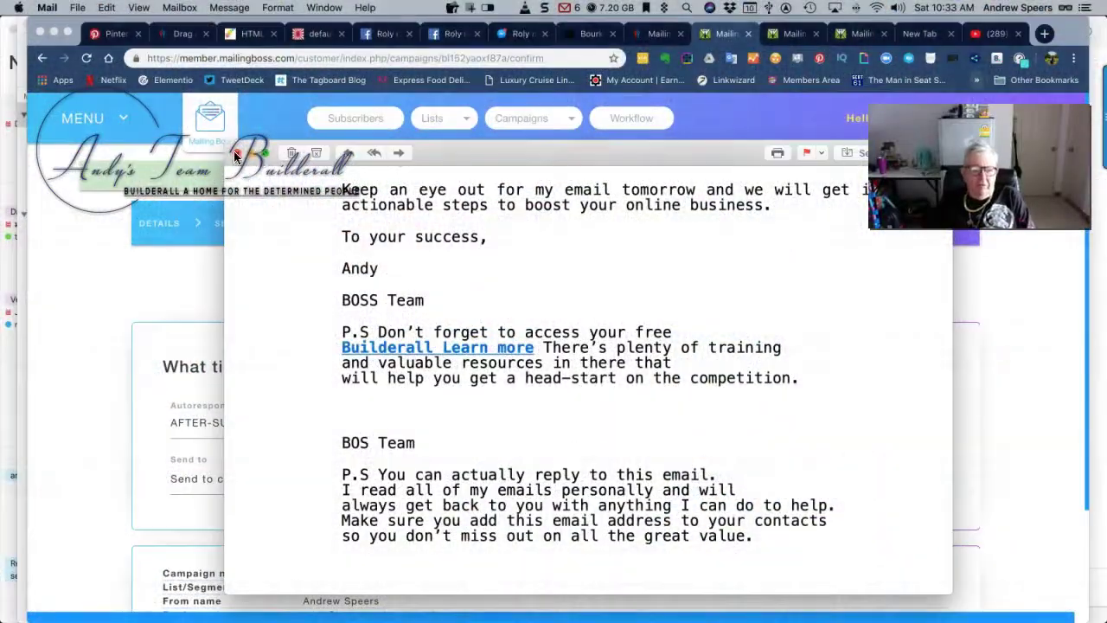
{"action": "left_click", "coordinate": [237, 154]}
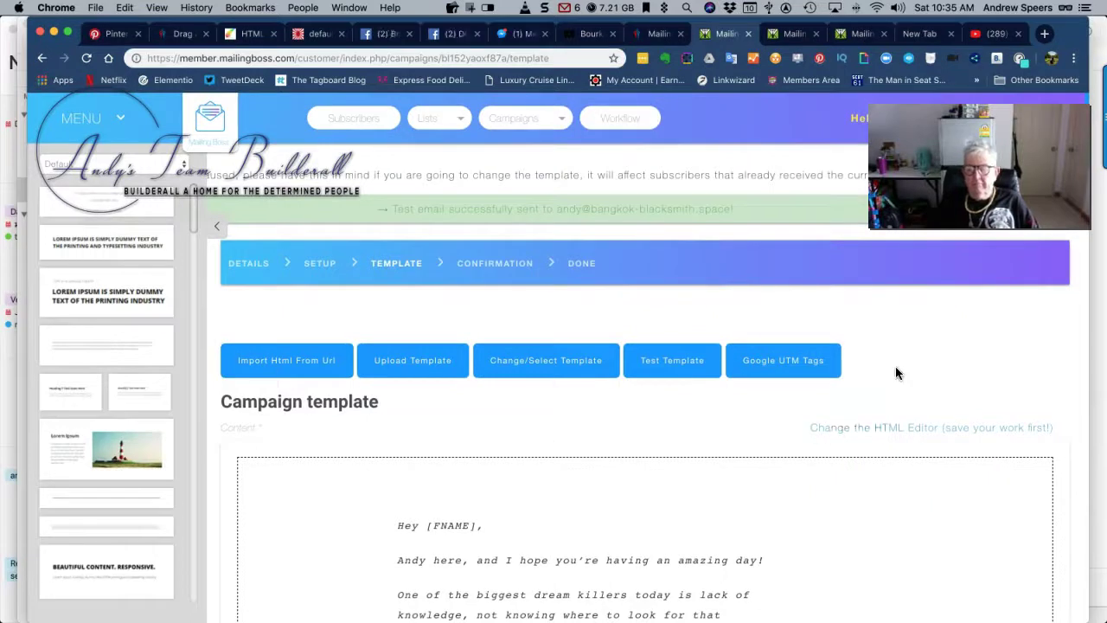
Check the Template step for the 'Test email successfully sent' confirmation
{"action": "scroll", "coordinate": [896, 373], "scroll_direction": "down", "scroll_amount": 1}
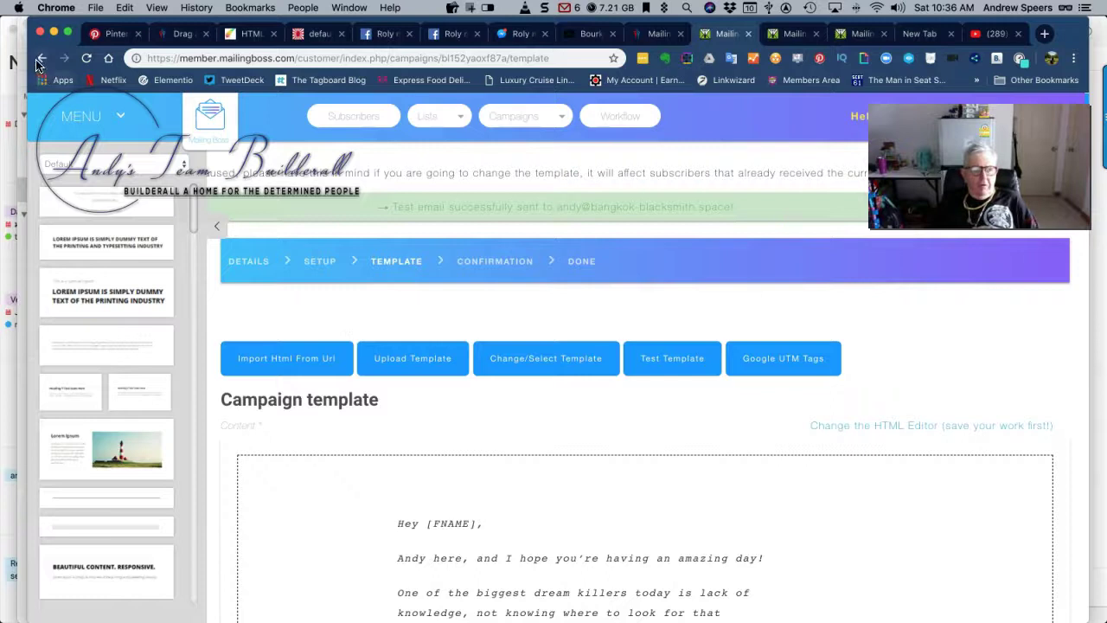
{"action": "scroll", "coordinate": [71, 114], "scroll_direction": "down", "scroll_amount": 1}
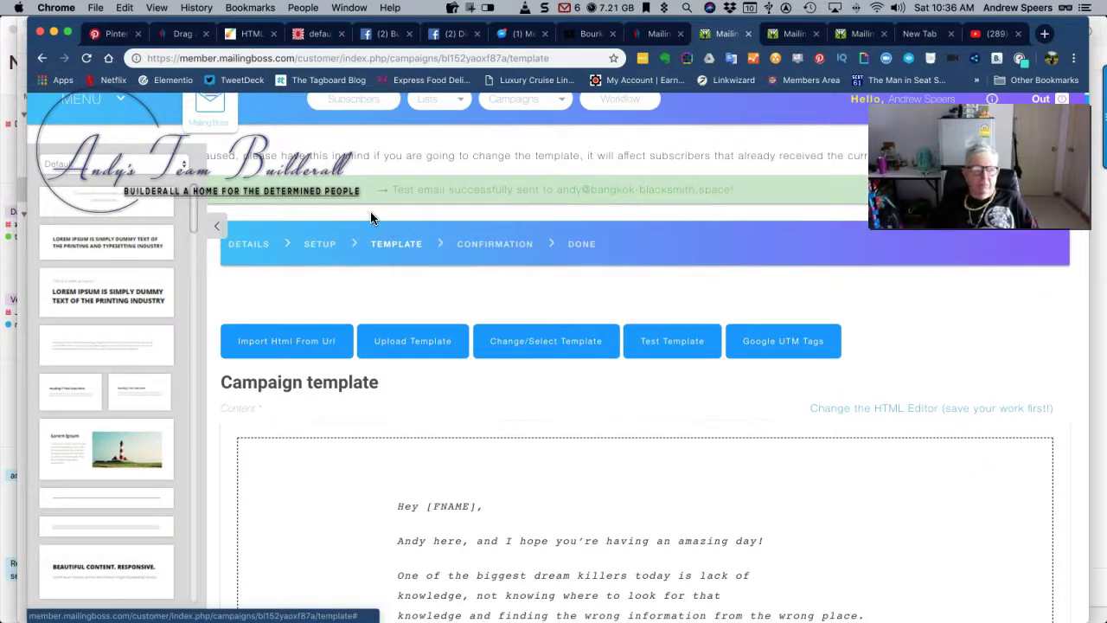
{"action": "mouse_move", "coordinate": [1063, 76]}
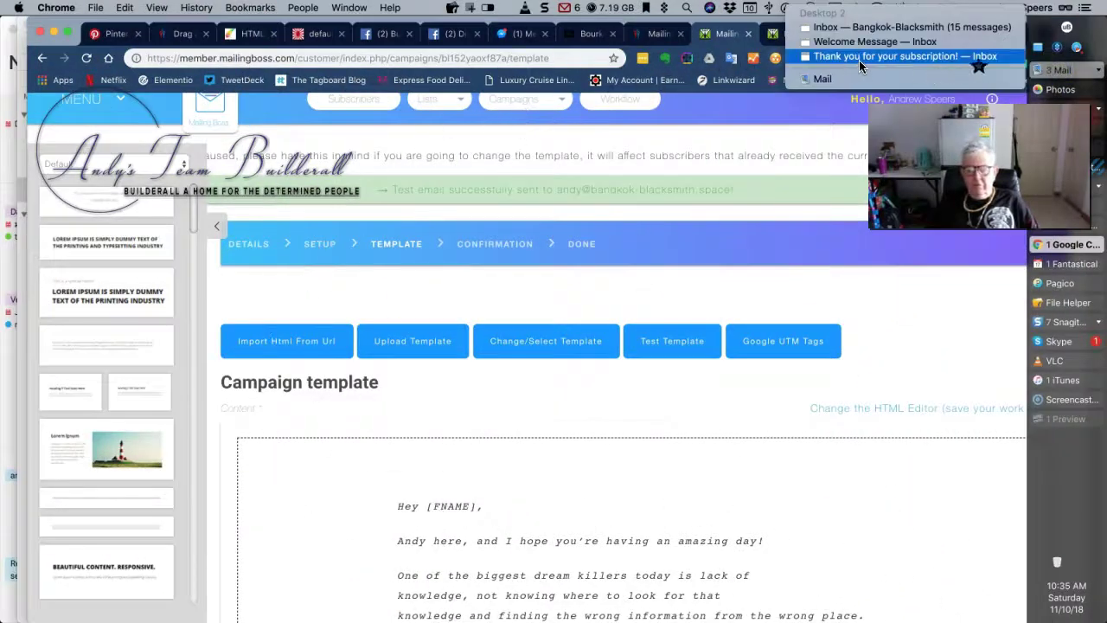
Bring Mail forward and open the newest test email to check its formatting
{"action": "left_click", "coordinate": [841, 76]}
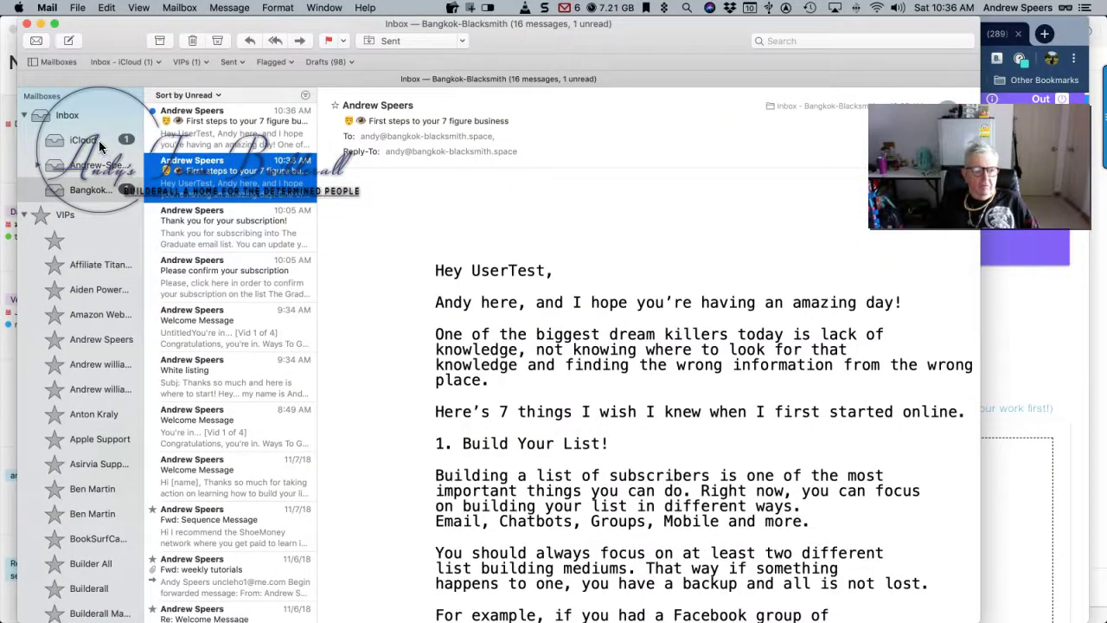
{"action": "left_click", "coordinate": [252, 125]}
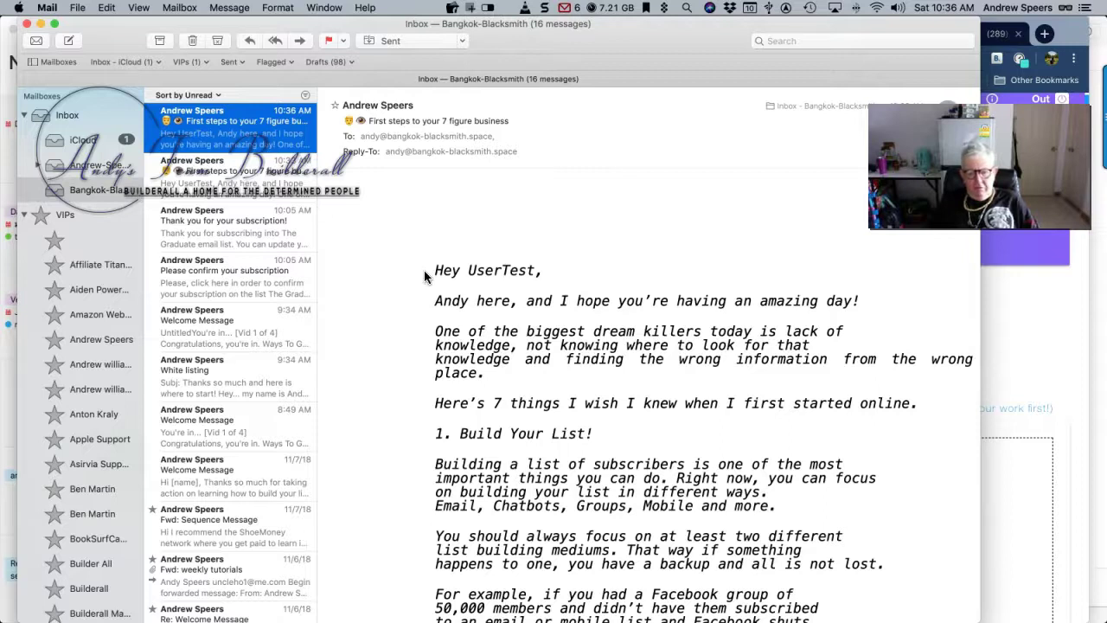
{"action": "scroll", "coordinate": [424, 272], "scroll_direction": "down", "scroll_amount": 2}
{"action": "scroll", "coordinate": [424, 275], "scroll_direction": "down", "scroll_amount": 5}
{"action": "scroll", "coordinate": [389, 233], "scroll_direction": "up", "scroll_amount": 5}
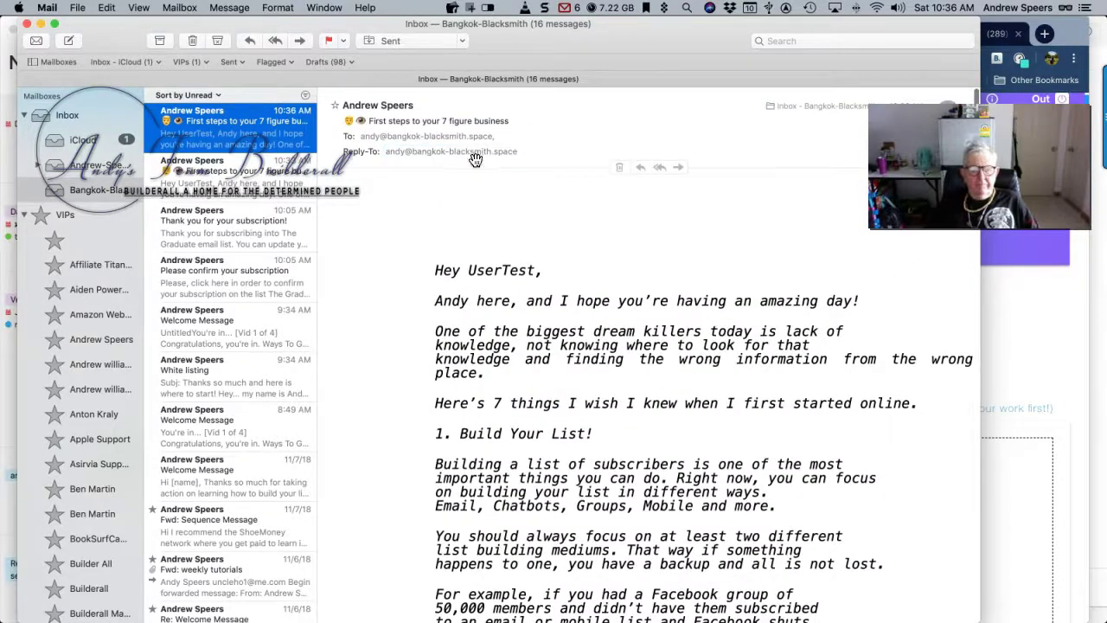
{"action": "left_click_drag", "start_coordinate": [715, 53], "coordinate": [599, 28]}
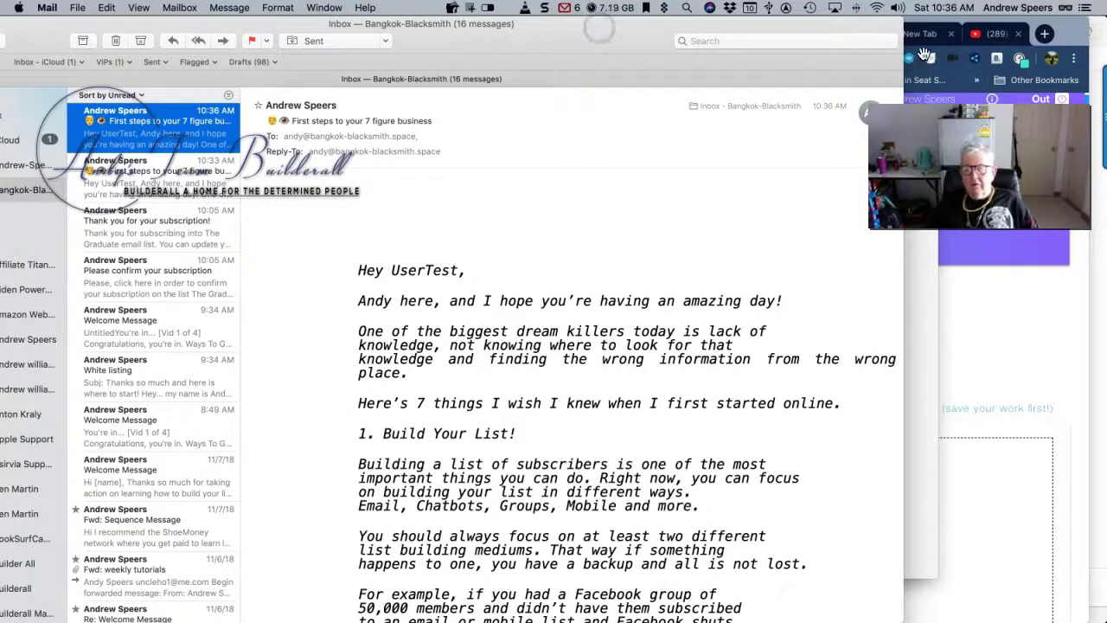
{"action": "left_click_drag", "start_coordinate": [562, 43], "coordinate": [635, 48]}
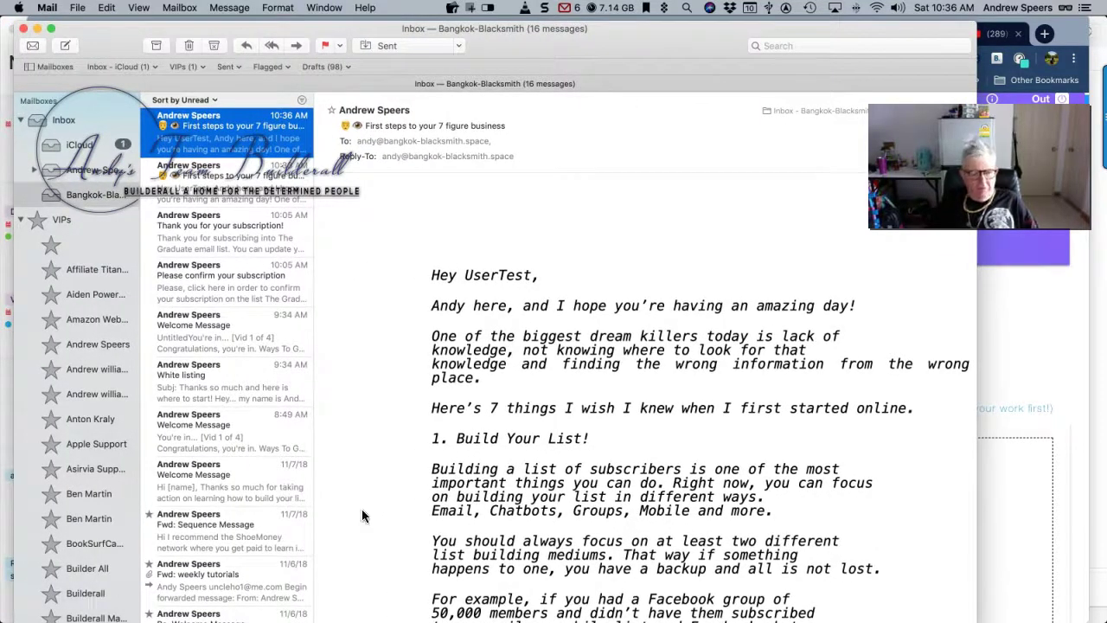
Compare it with the iCloud inbox and the earlier test, then open the newest in its own window
{"action": "left_click", "coordinate": [87, 146]}
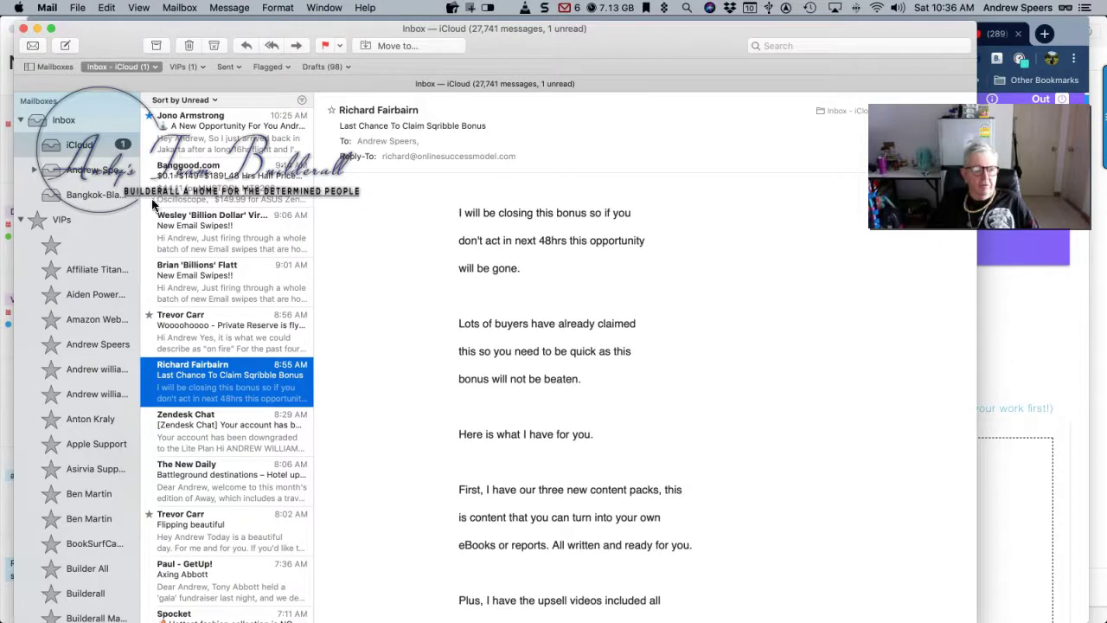
{"action": "left_click", "coordinate": [86, 196]}
{"action": "left_click", "coordinate": [208, 180]}
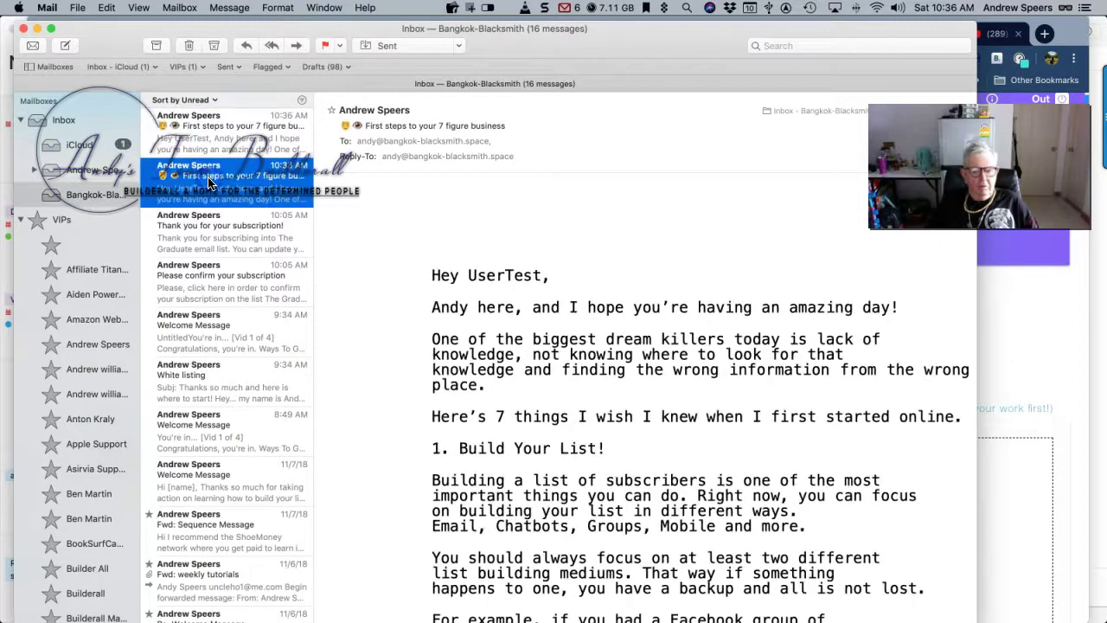
{"action": "left_click", "coordinate": [215, 131]}
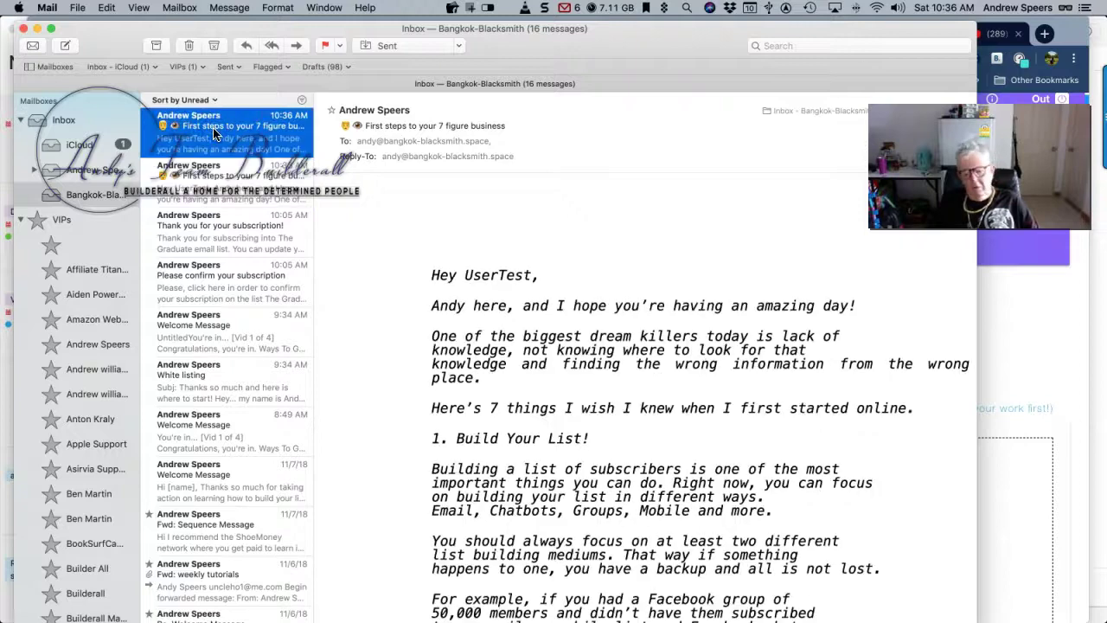
{"action": "scroll", "coordinate": [416, 285], "scroll_direction": "down", "scroll_amount": 15}
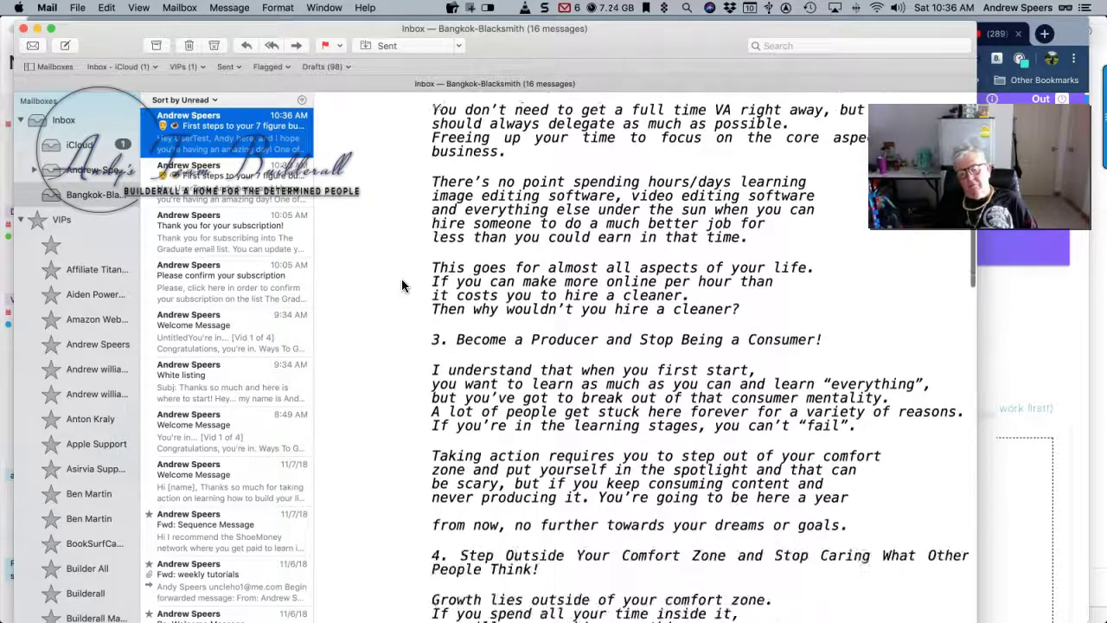
{"action": "scroll", "coordinate": [402, 285], "scroll_direction": "down", "scroll_amount": 5}
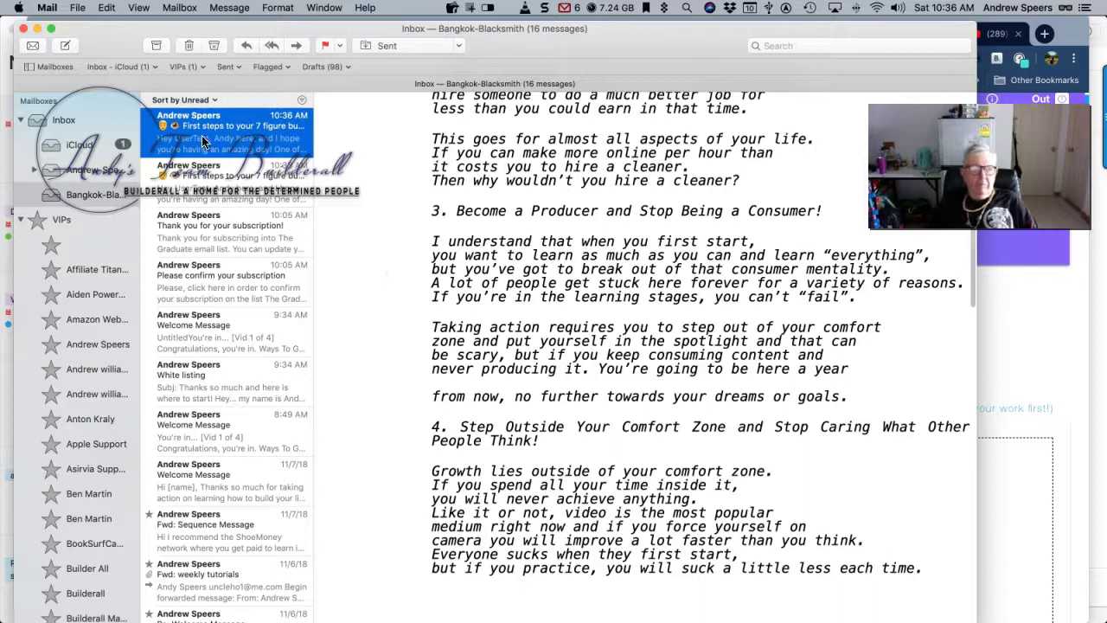
{"action": "double_click", "coordinate": [222, 134]}
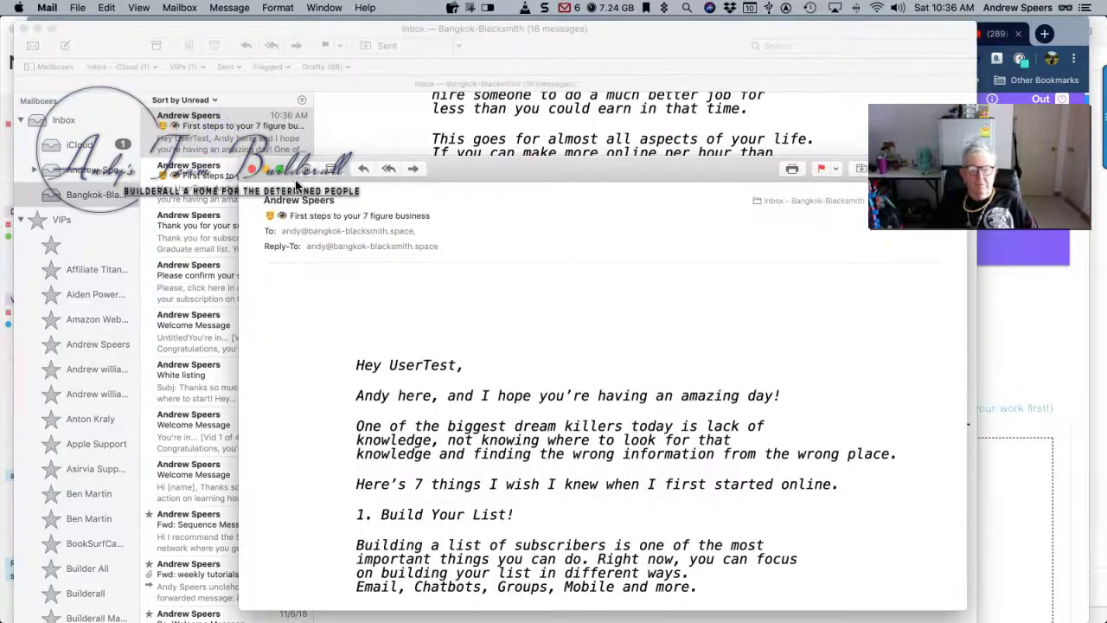
Scroll to the bonus line and follow the email's 'Youtube Channel' link into Chrome
{"action": "scroll", "coordinate": [347, 241], "scroll_direction": "down", "scroll_amount": 6}
{"action": "scroll", "coordinate": [347, 247], "scroll_direction": "down", "scroll_amount": 15}
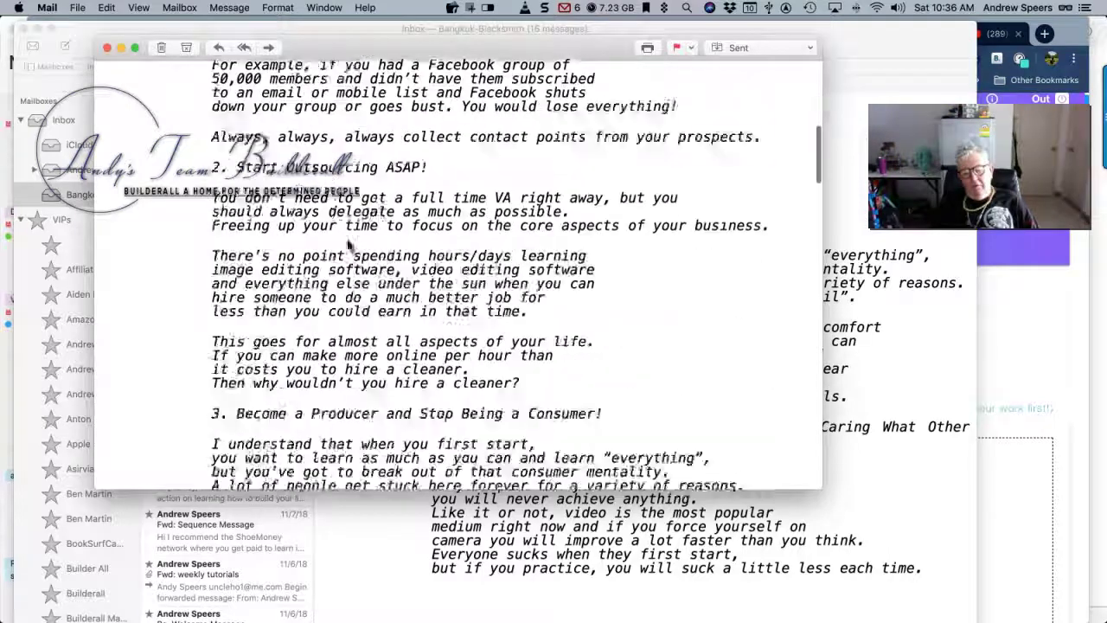
{"action": "scroll", "coordinate": [347, 246], "scroll_direction": "down", "scroll_amount": 15}
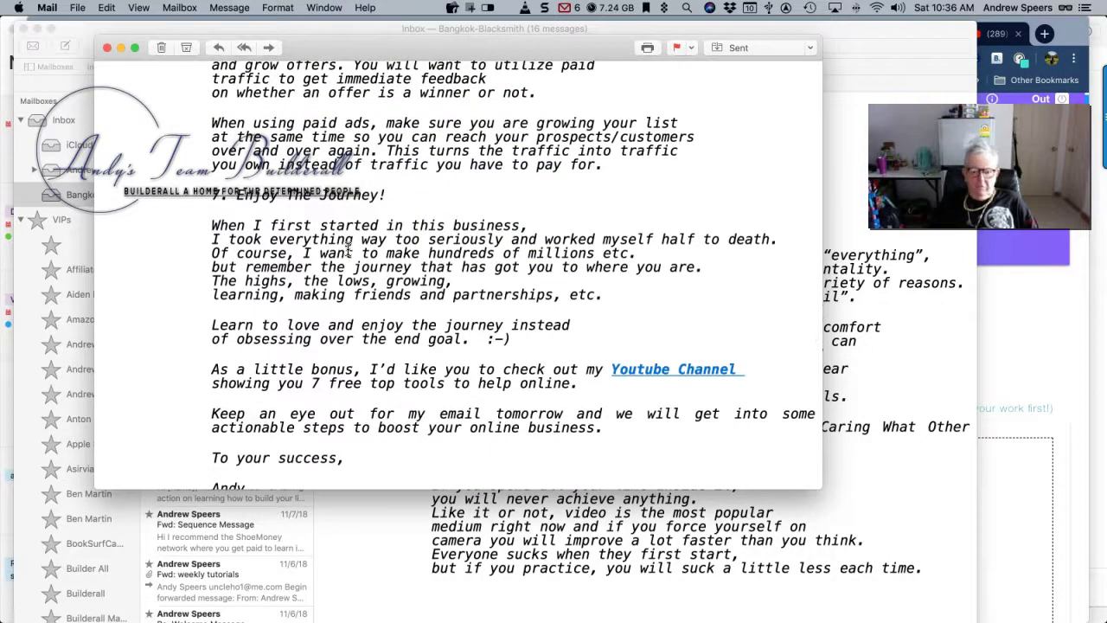
{"action": "left_click", "coordinate": [663, 370]}
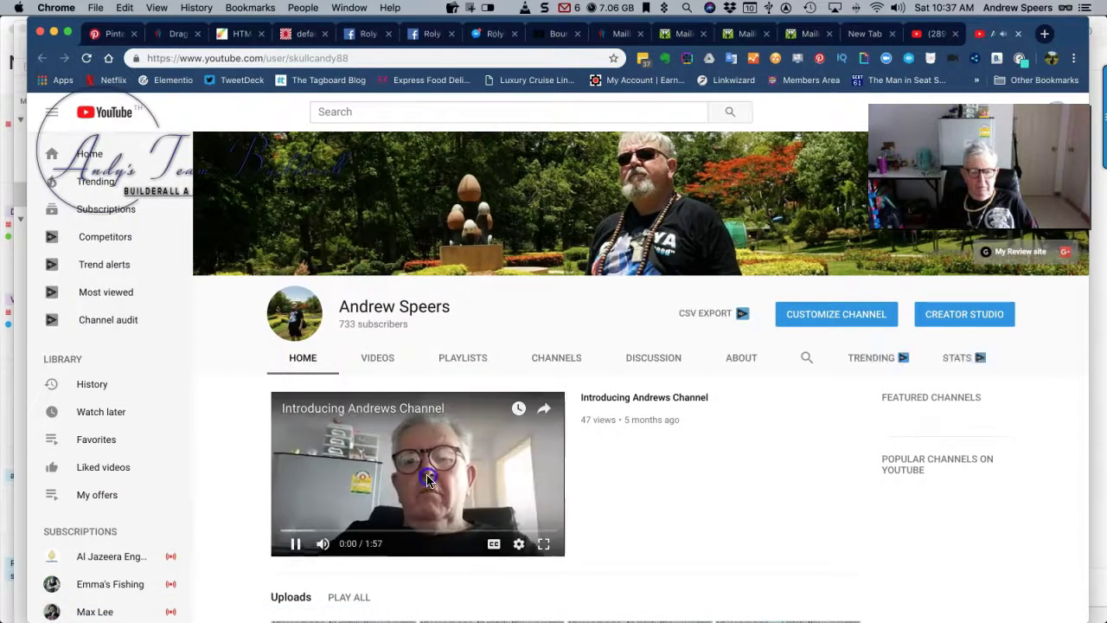
Pause the channel's intro video at 0:01 and return to the test email in Mail
{"action": "left_click", "coordinate": [424, 481]}
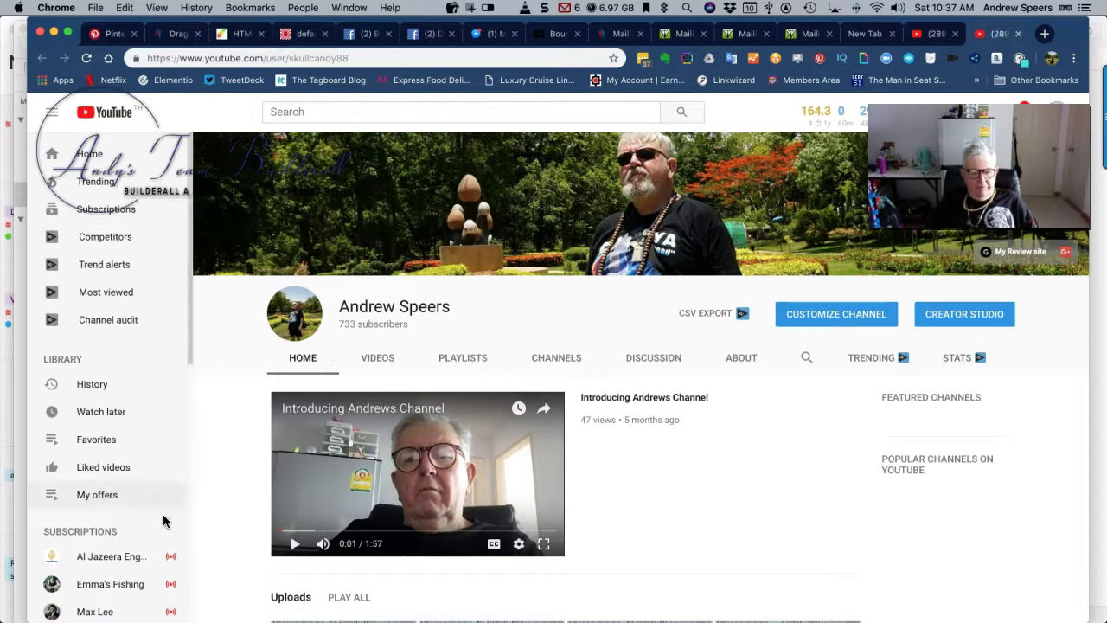
{"action": "left_click", "coordinate": [24, 575]}
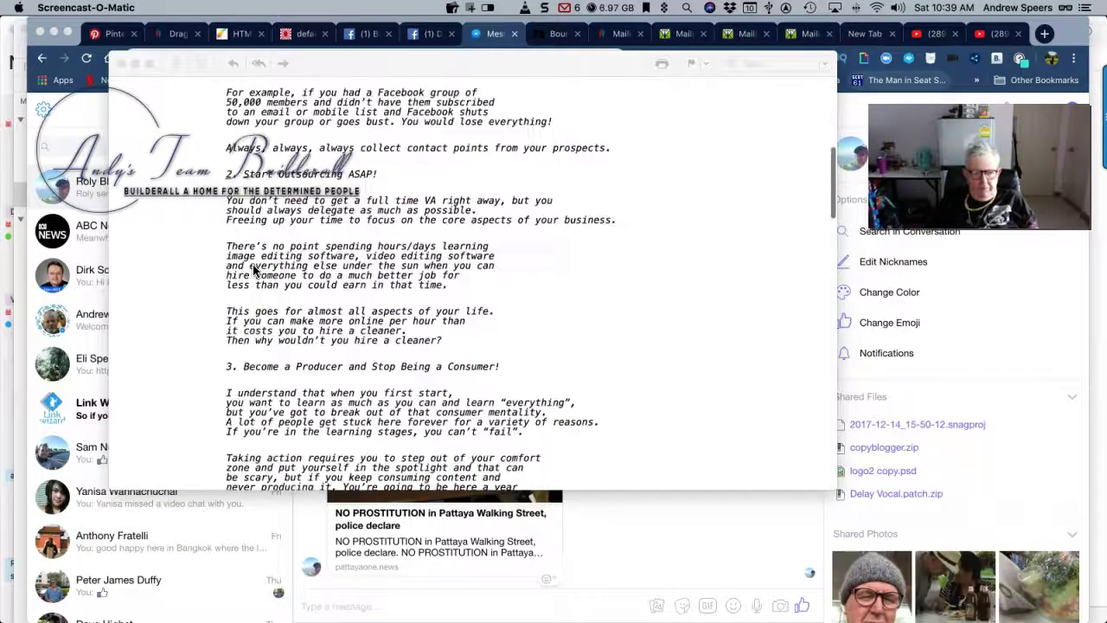
{"action": "scroll", "coordinate": [254, 270], "scroll_direction": "up", "scroll_amount": 8}
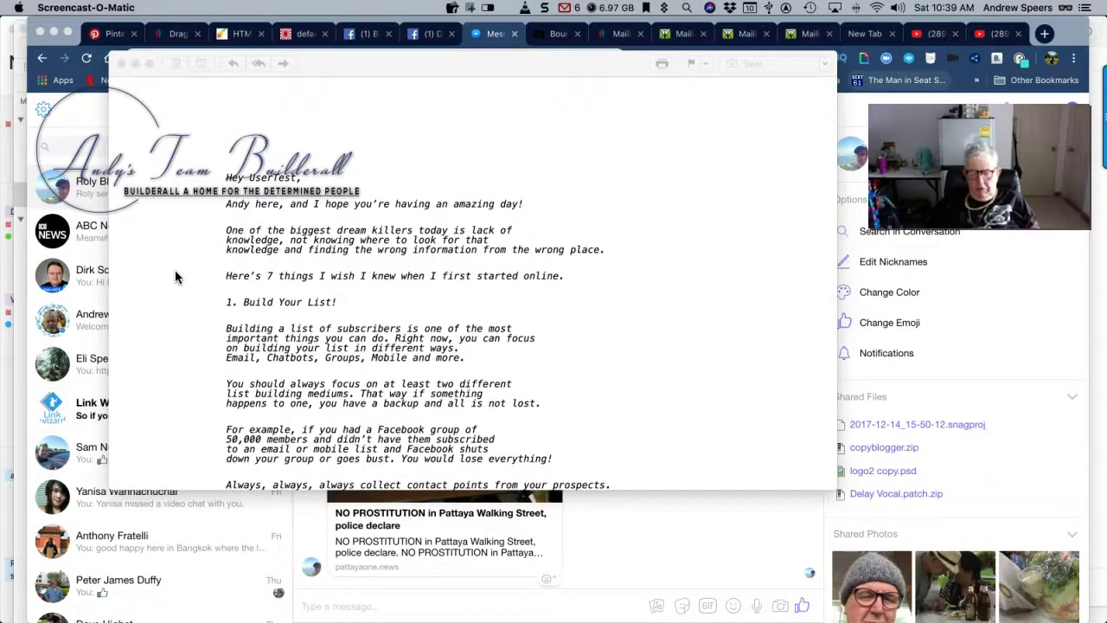
Scroll past the Bob Parsons quote and follow the P.S. 'Builderall Learn more' link
{"action": "scroll", "coordinate": [176, 275], "scroll_direction": "up", "scroll_amount": 3}
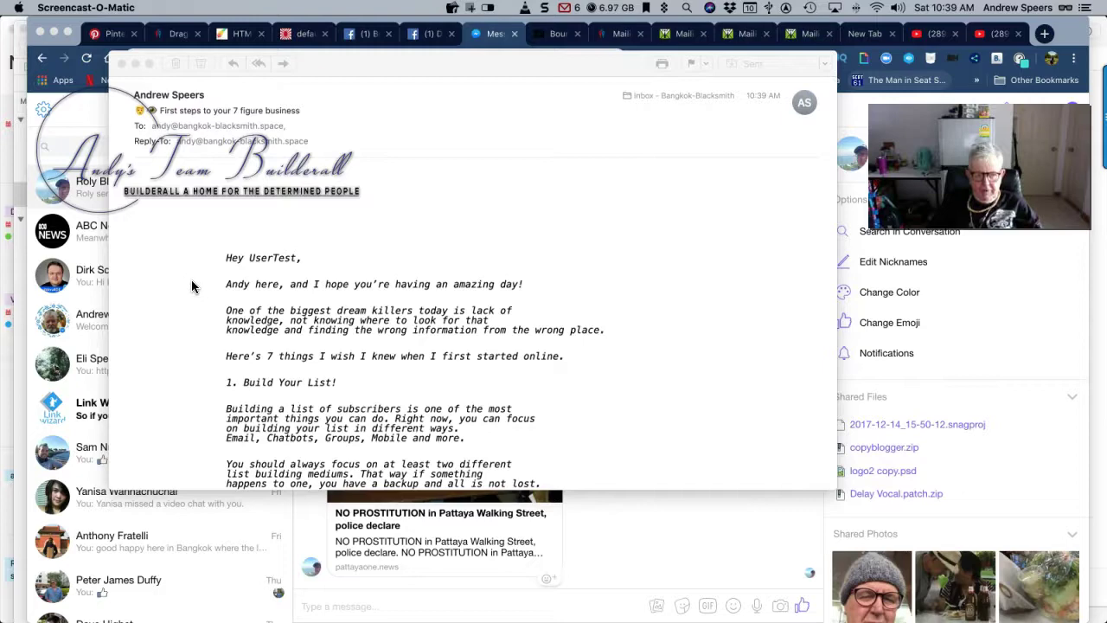
{"action": "scroll", "coordinate": [192, 282], "scroll_direction": "down", "scroll_amount": 20}
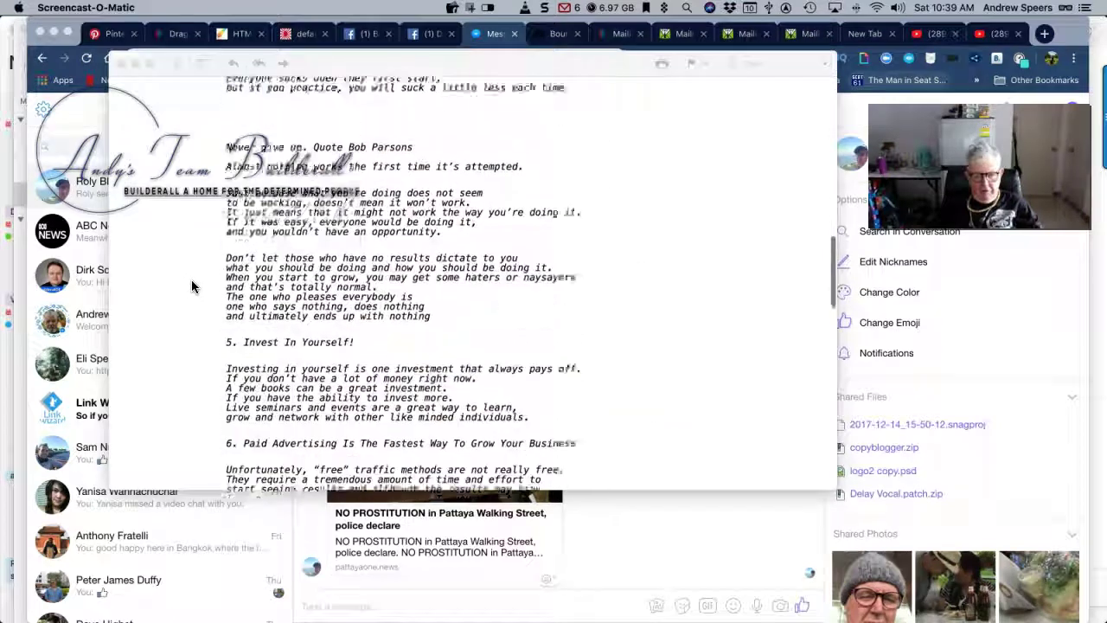
{"action": "scroll", "coordinate": [192, 285], "scroll_direction": "down", "scroll_amount": 15}
{"action": "scroll", "coordinate": [191, 279], "scroll_direction": "down", "scroll_amount": 6}
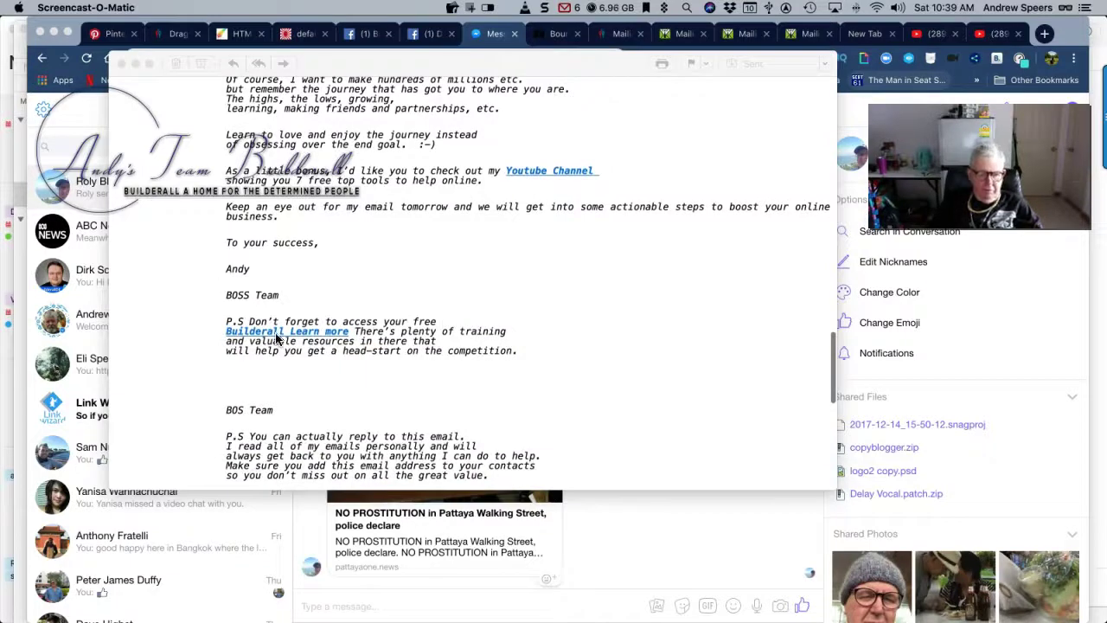
{"action": "left_click", "coordinate": [275, 333]}
{"action": "left_click", "coordinate": [273, 333]}
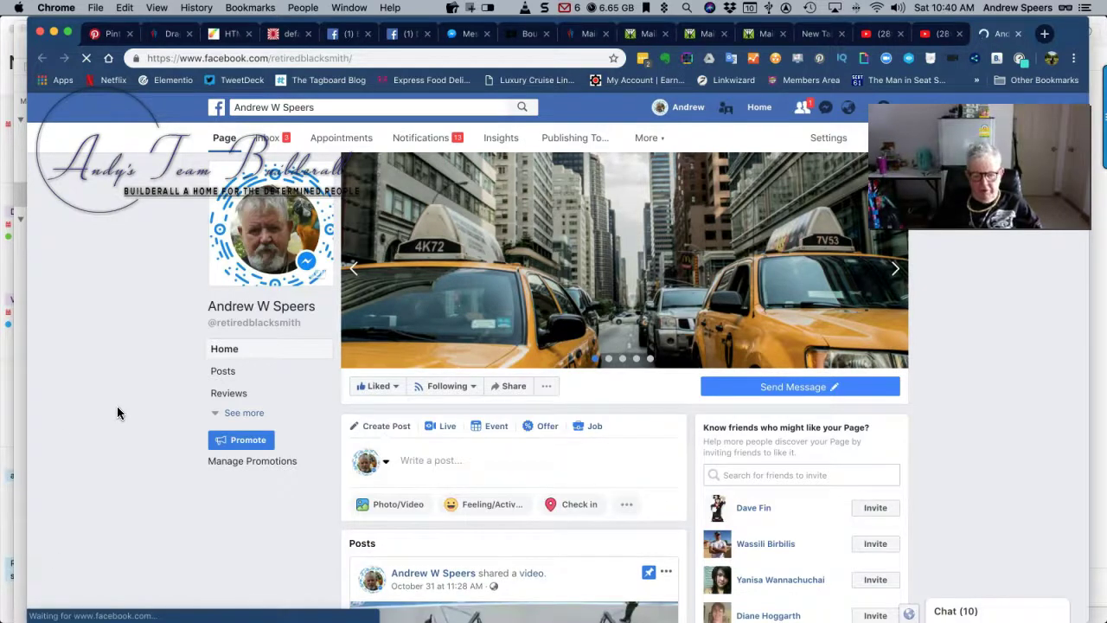
{"action": "scroll", "coordinate": [117, 413], "scroll_direction": "down", "scroll_amount": 2}
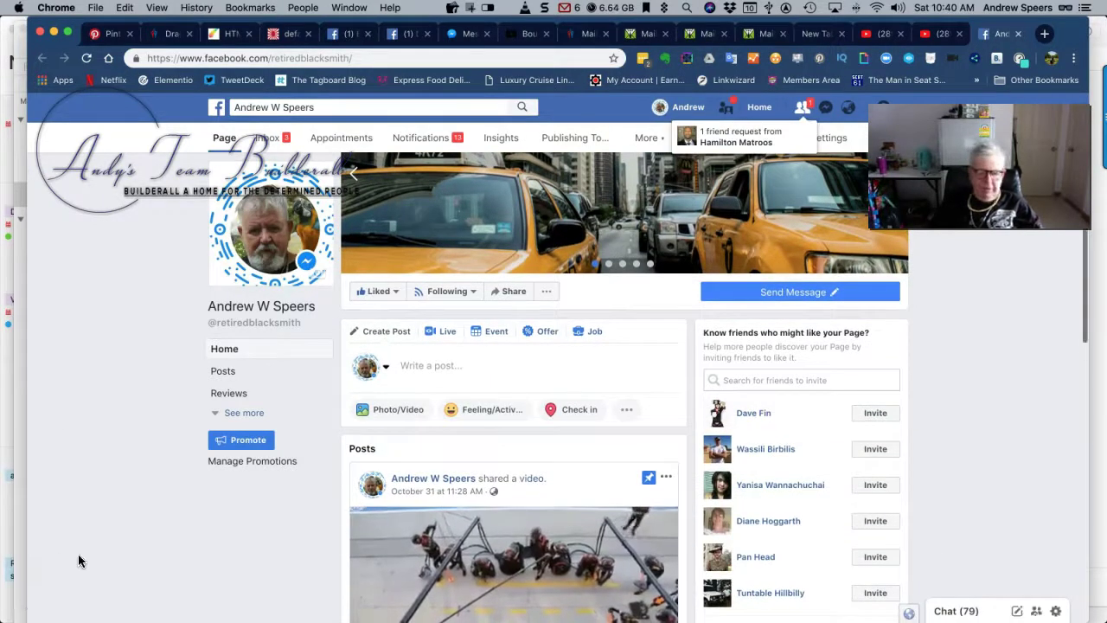